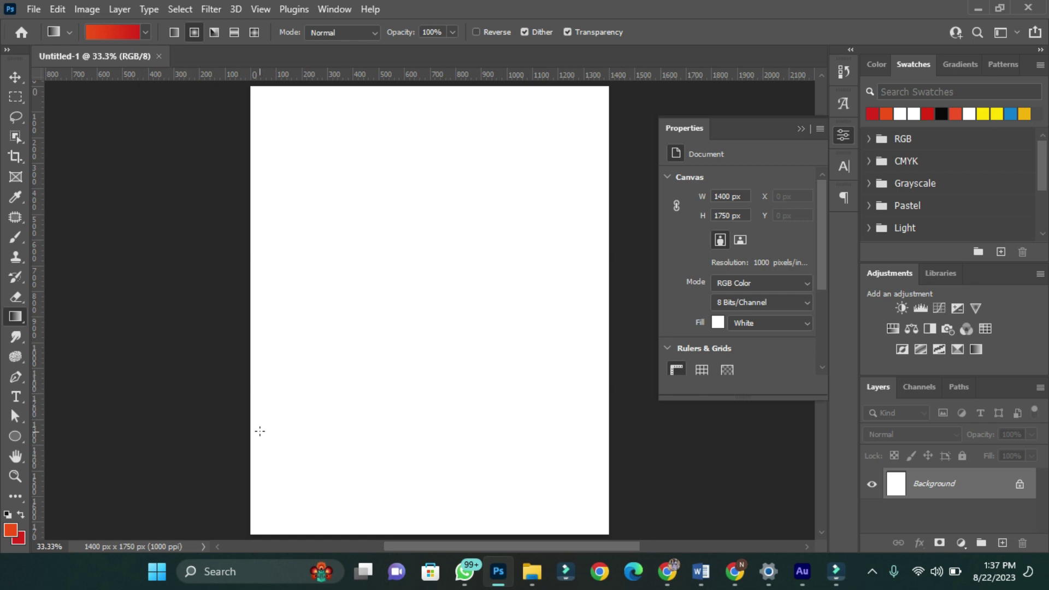
# - Open the foreground Color Picker to choose a new foreground colour
pyautogui.click(9, 533)
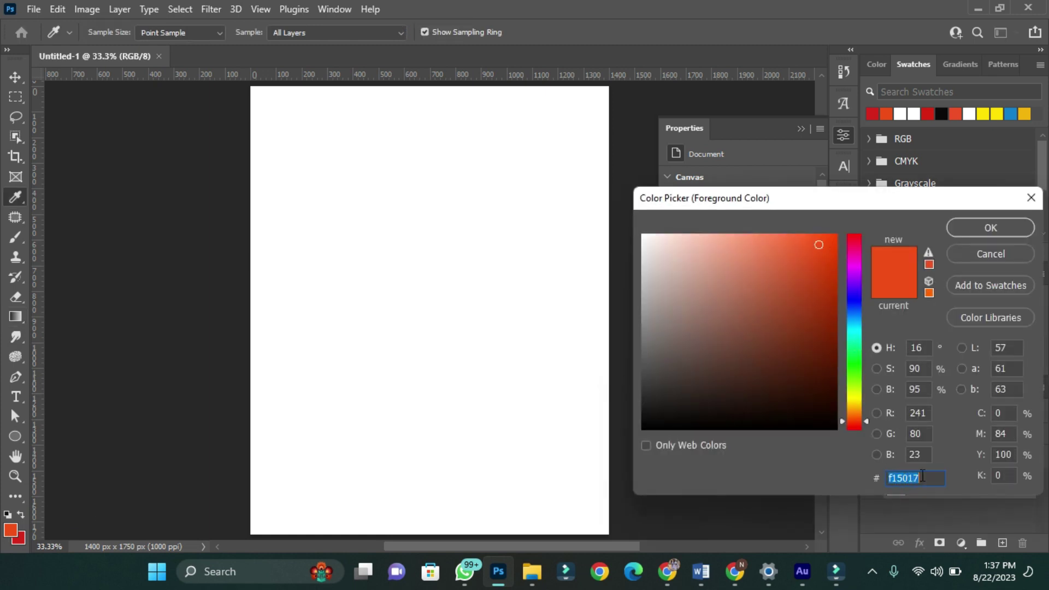
# - Set foreground f15017 and background d8261b, then drag a gradient down the whole canvas
pyautogui.click(975, 234)
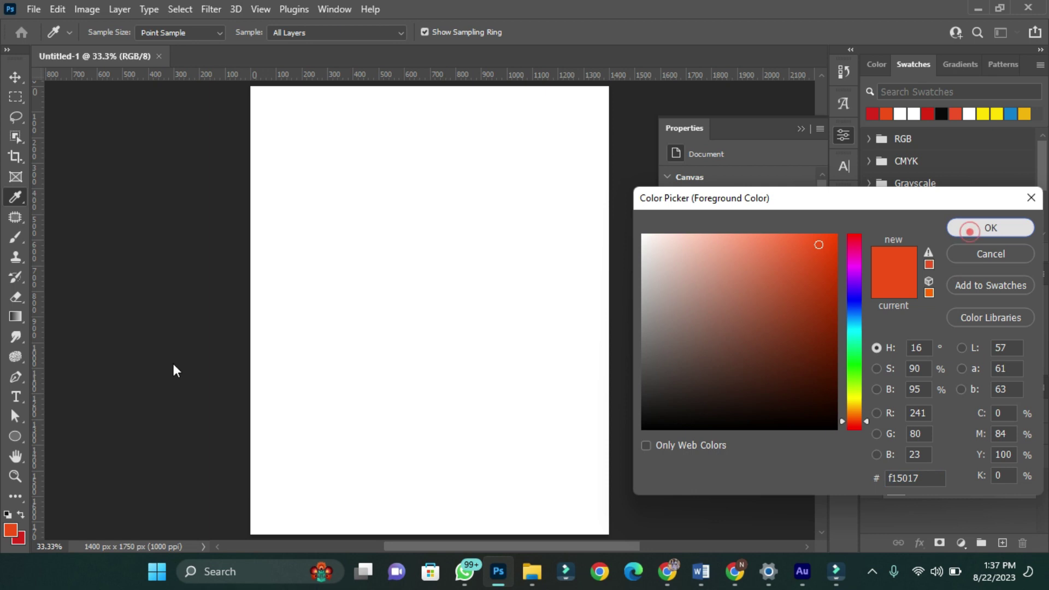
pyautogui.click(19, 541)
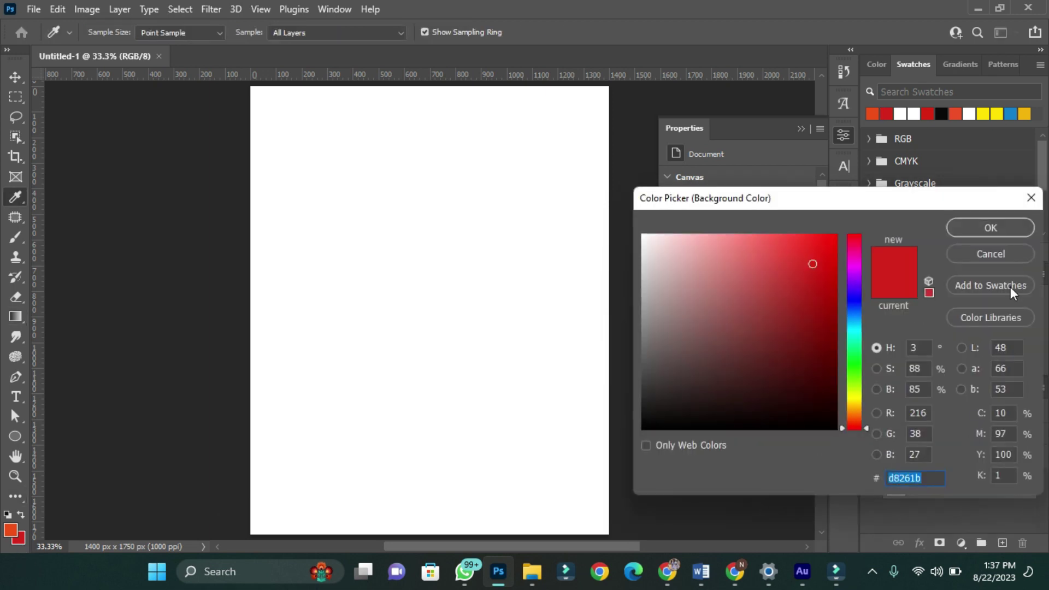
pyautogui.click(974, 229)
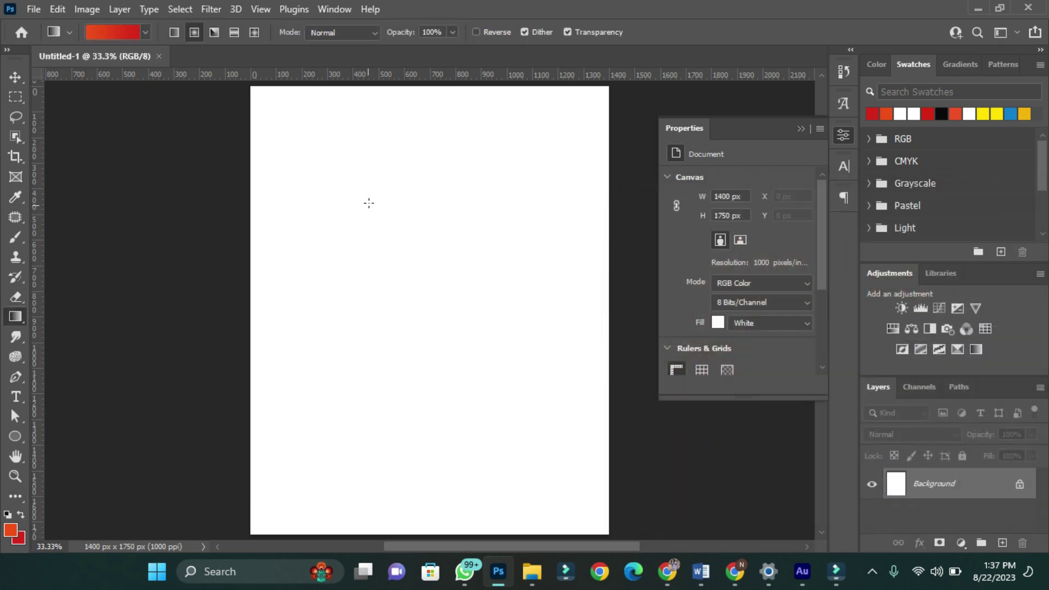
pyautogui.moveTo(409, 110); pyautogui.dragTo(407, 467)
pyautogui.moveTo(534, 584)
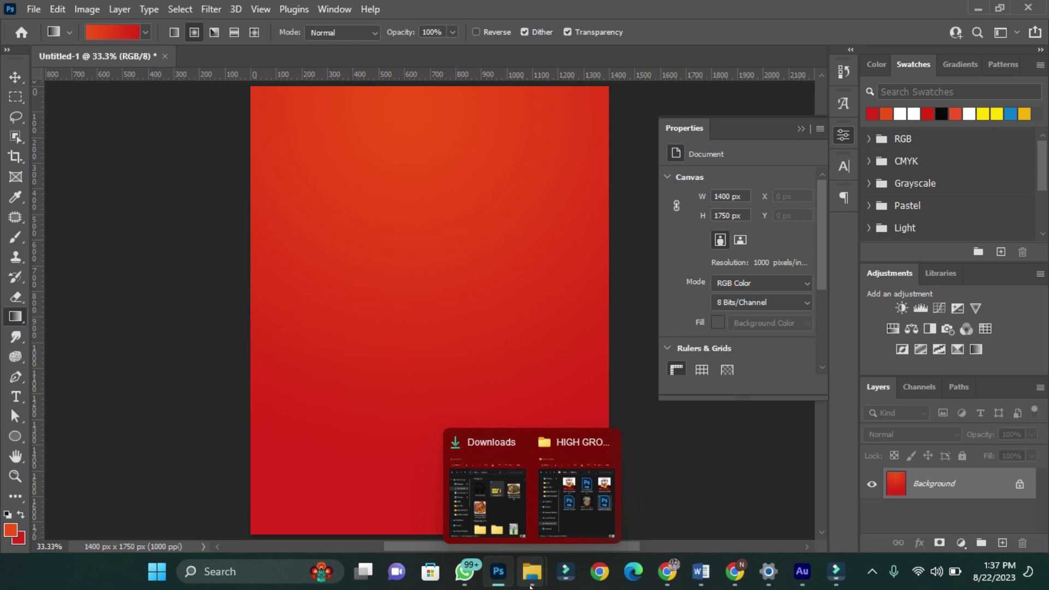
# - Embed the starburst image 00 and scale it up to cover the whole canvas
pyautogui.click(33, 9)
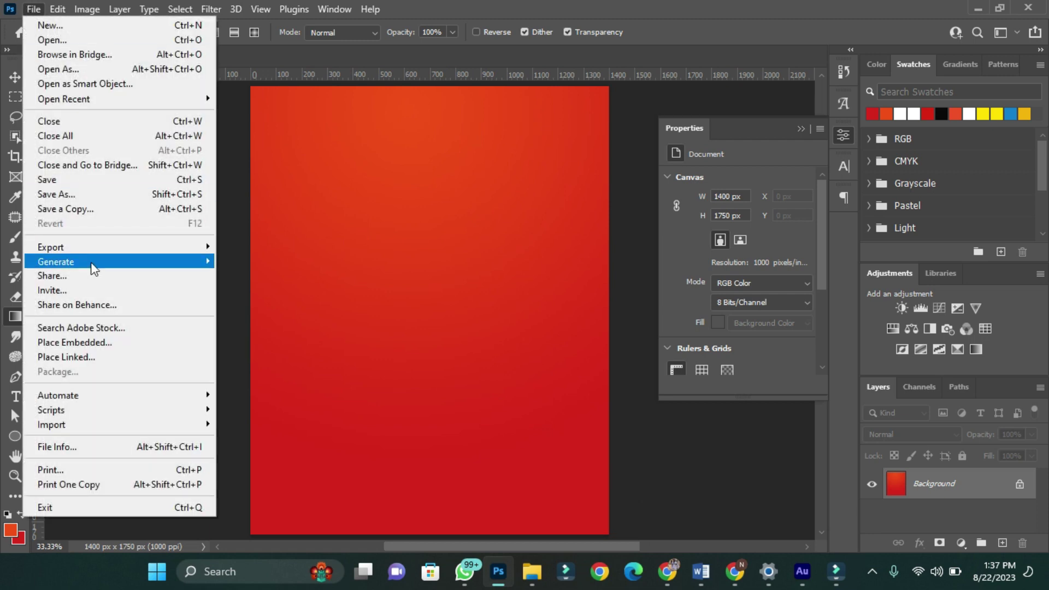
pyautogui.click(92, 342)
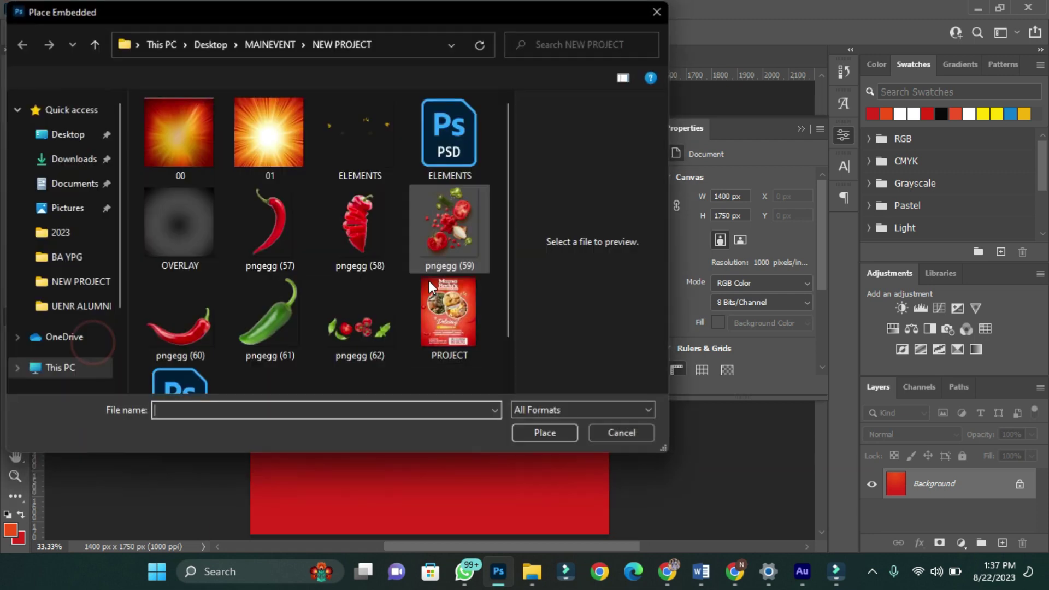
pyautogui.scroll(-1, 287, 304)
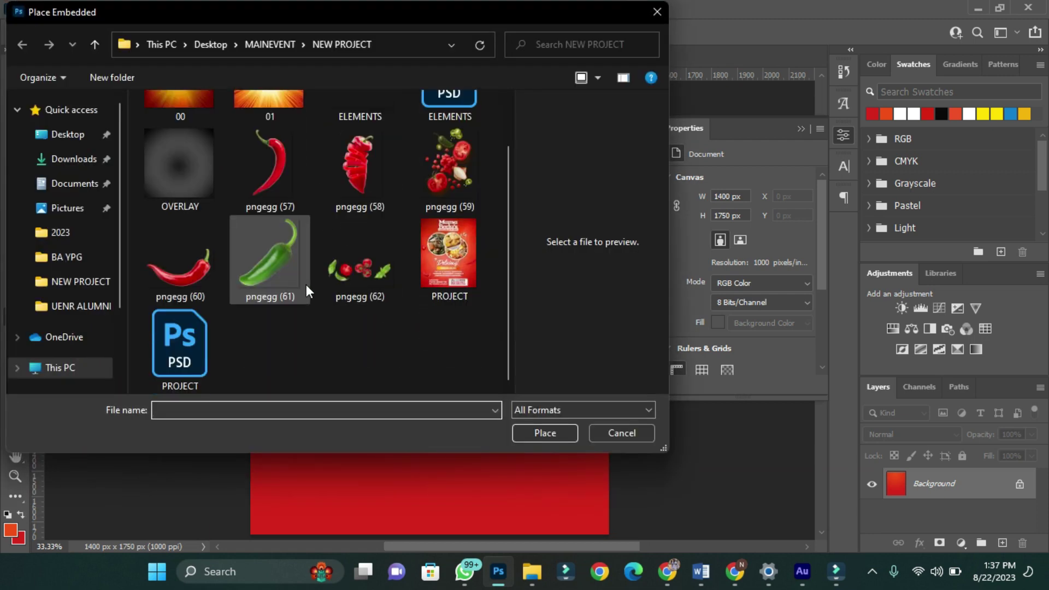
pyautogui.scroll(1, 305, 284)
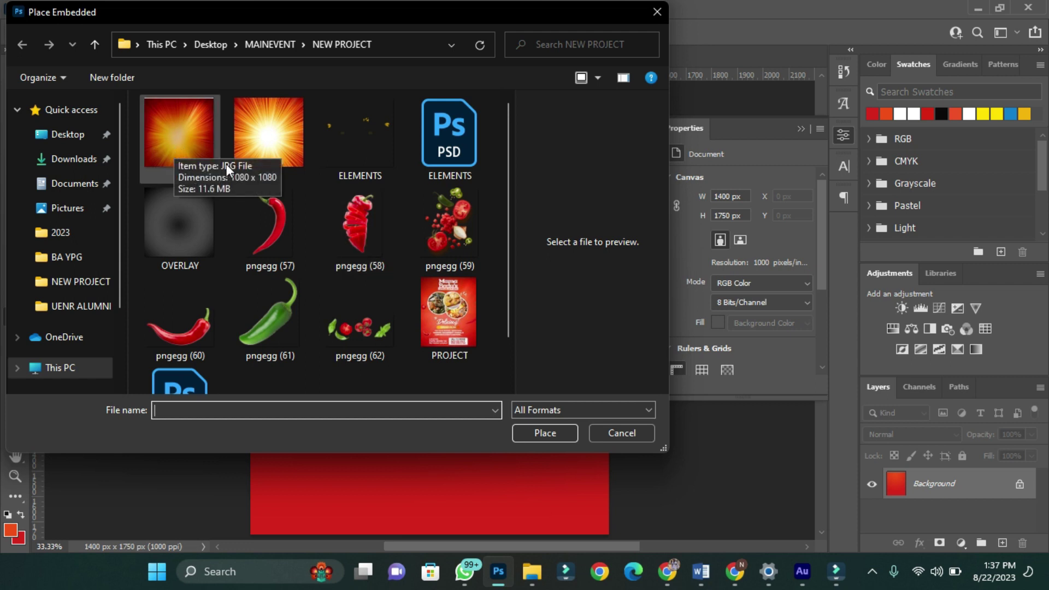
pyautogui.click(183, 130)
pyautogui.click(544, 431)
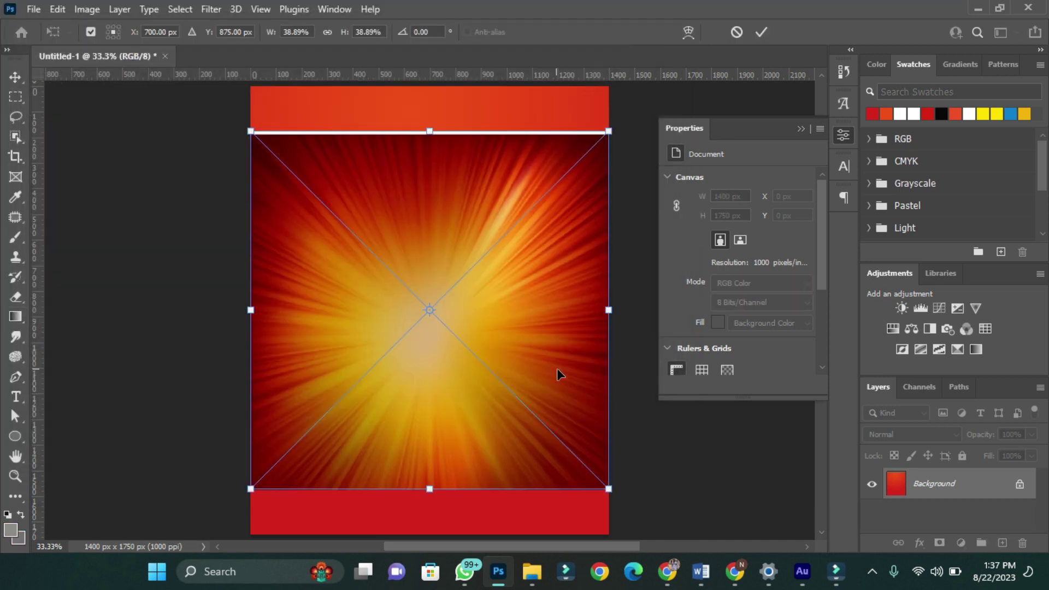
pyautogui.hotkey('ctrl', '-')
pyautogui.moveTo(597, 475); pyautogui.dragTo(661, 534)
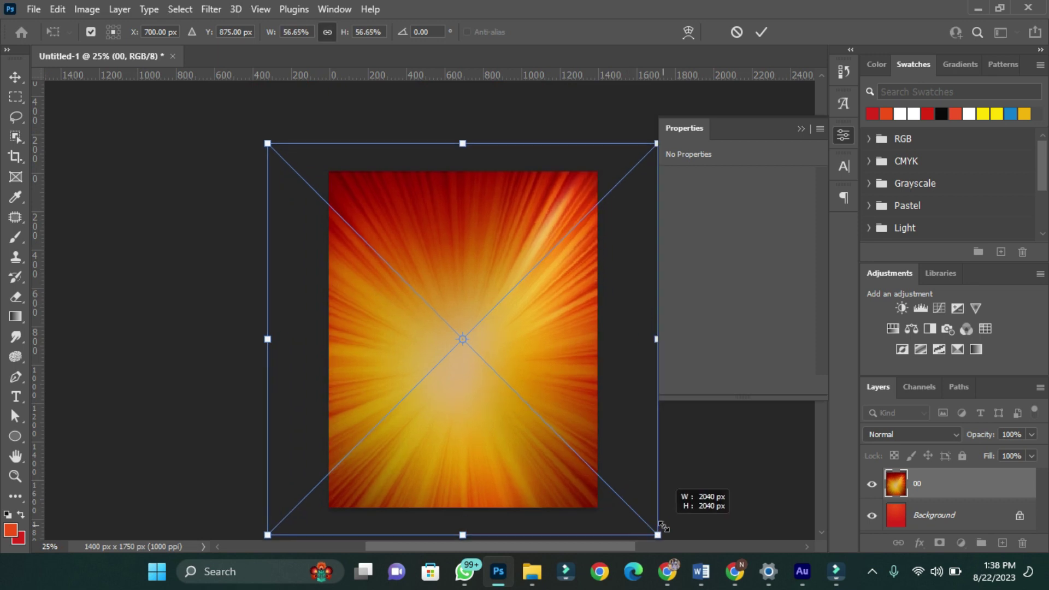
pyautogui.click(756, 38)
pyautogui.hotkey('ctrl', '0')
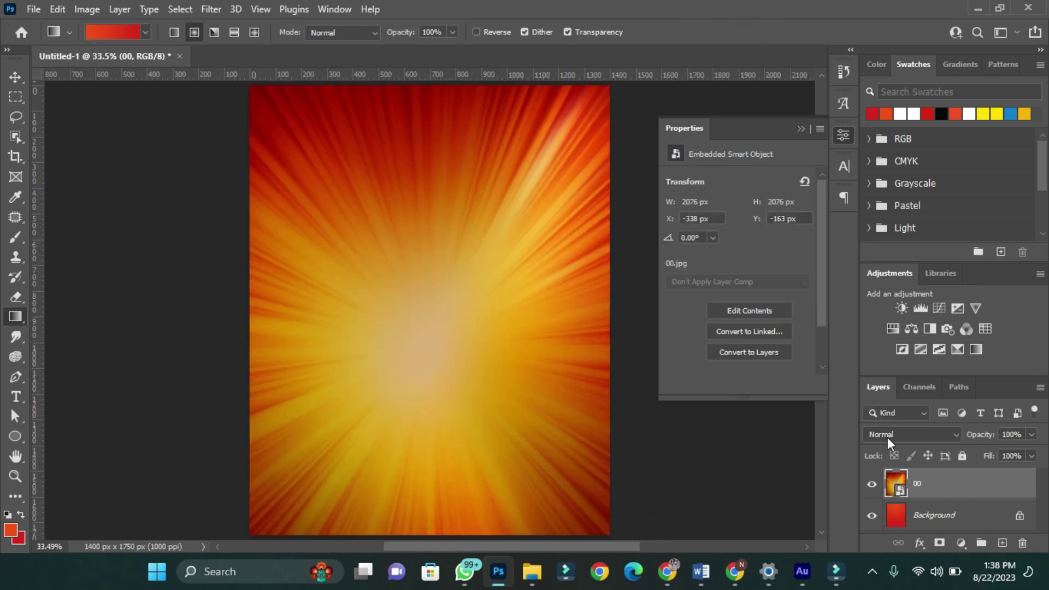
# - Set layer 00 to Luminosity blending and apply a 30-pixel Gaussian Blur
pyautogui.click(888, 435)
pyautogui.click(883, 539)
pyautogui.click(211, 9)
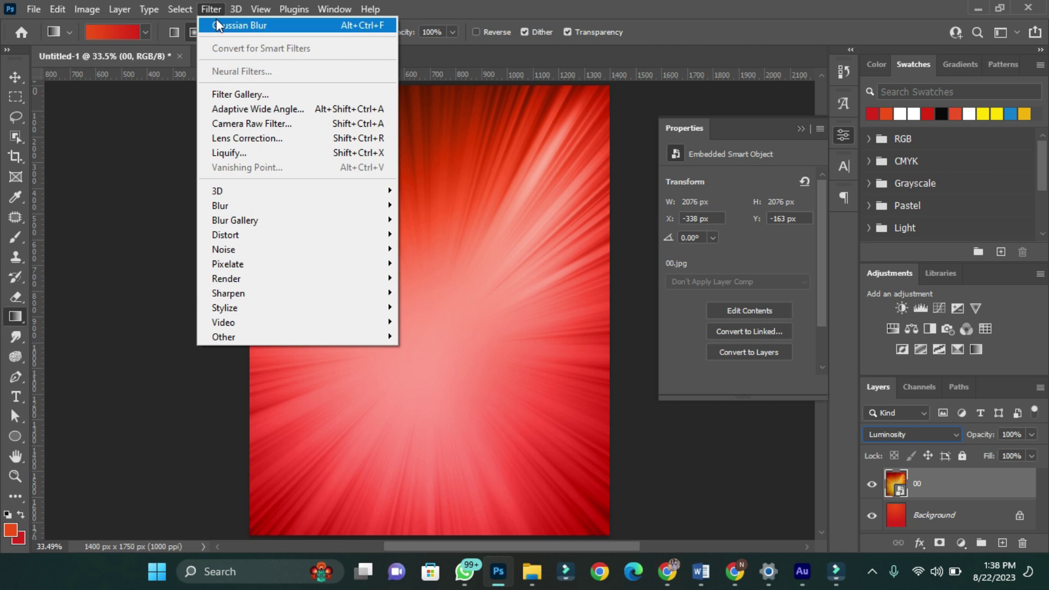
pyautogui.click(217, 24)
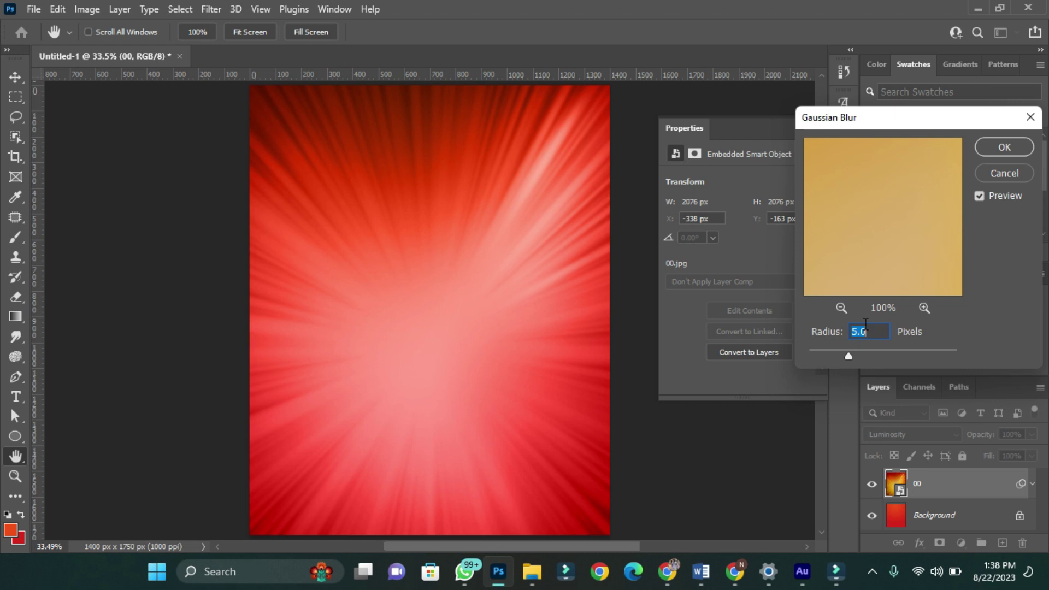
pyautogui.write('30')
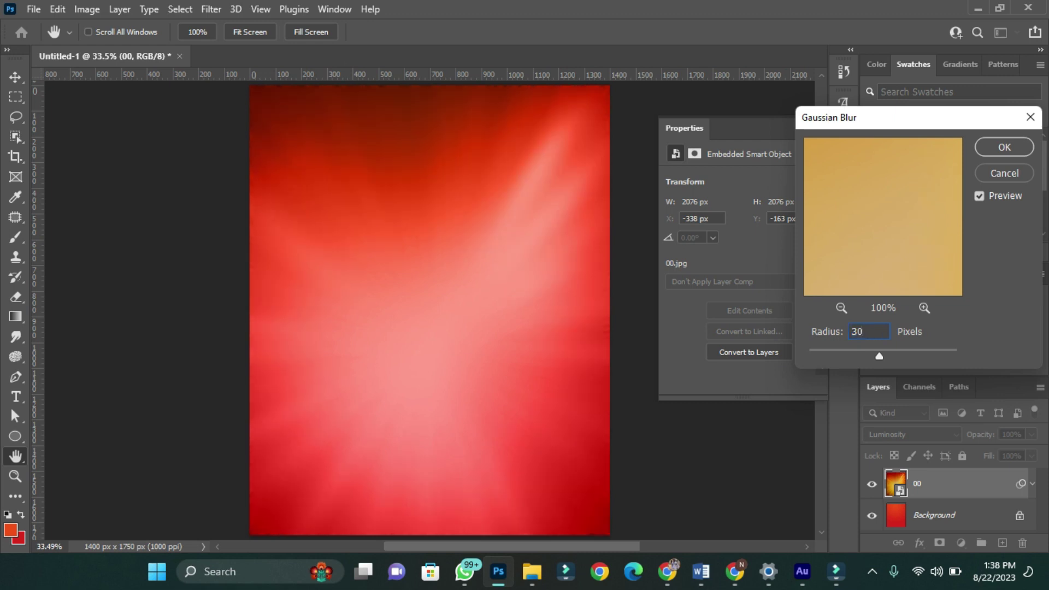
pyautogui.press('Return')
pyautogui.press('g')
# - Embed the sunburst image 01 and enlarge it to cover the canvas
pyautogui.click(34, 9)
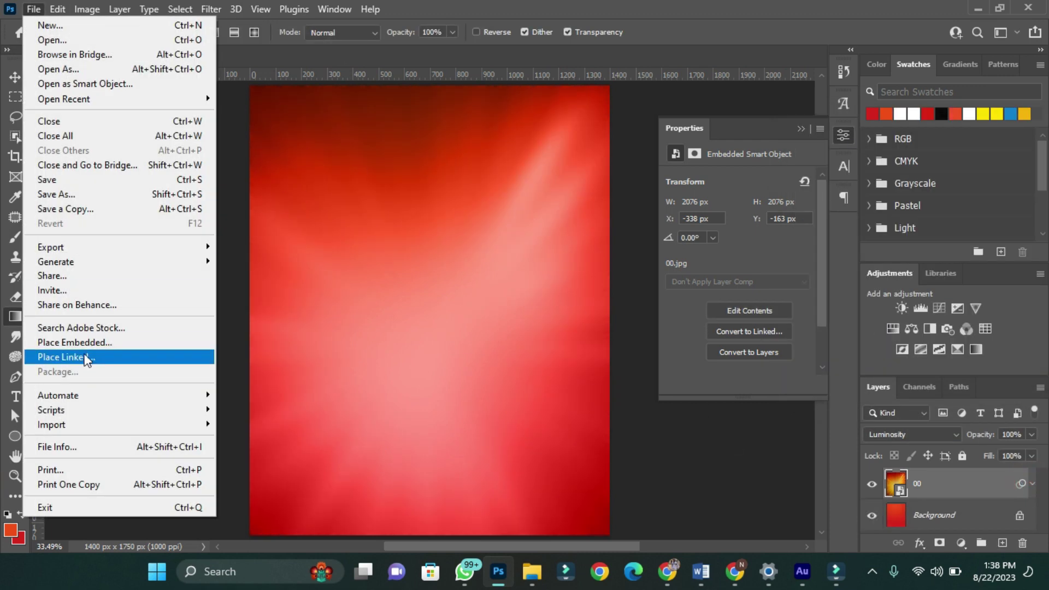
pyautogui.click(57, 412)
pyautogui.doubleClick(271, 140)
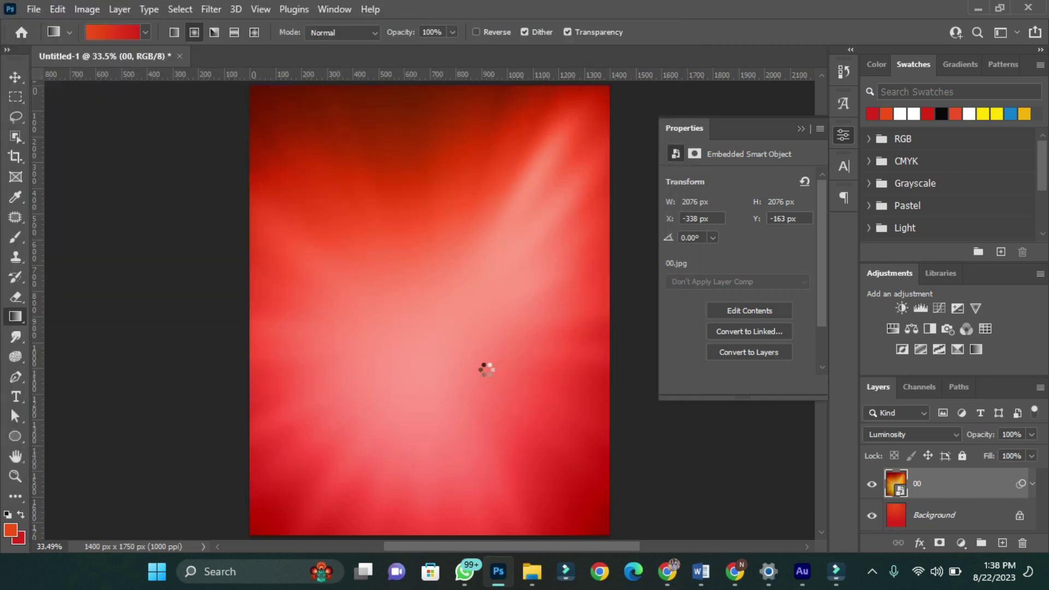
pyautogui.moveTo(612, 451); pyautogui.dragTo(649, 508)
pyautogui.click(761, 31)
pyautogui.click(912, 434)
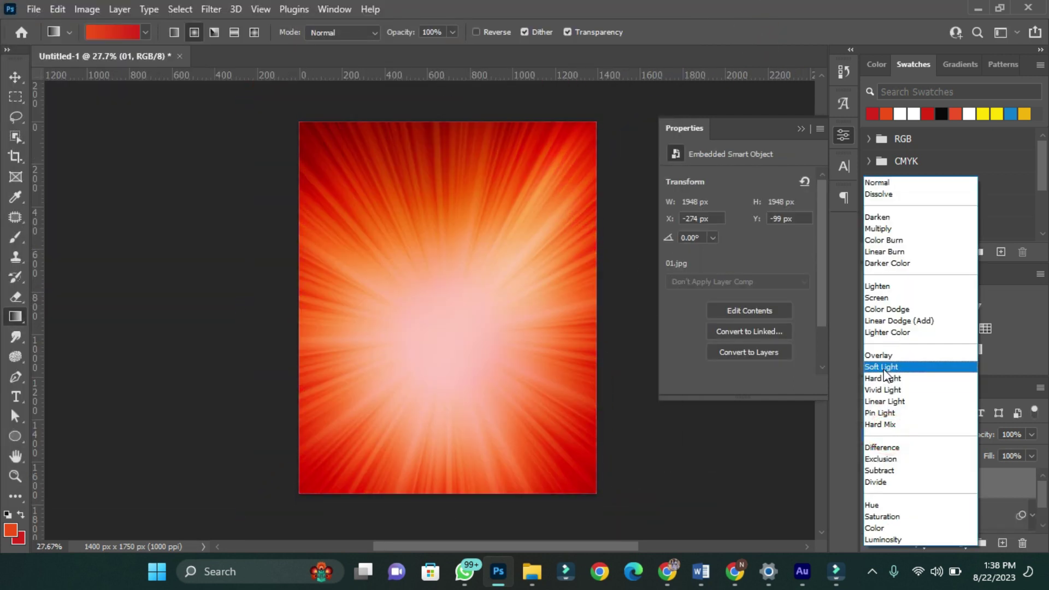
# - Give sunburst layer 01 Soft Light blending, a 90-pixel Gaussian Blur and 70% opacity
pyautogui.click(884, 367)
pyautogui.click(213, 7)
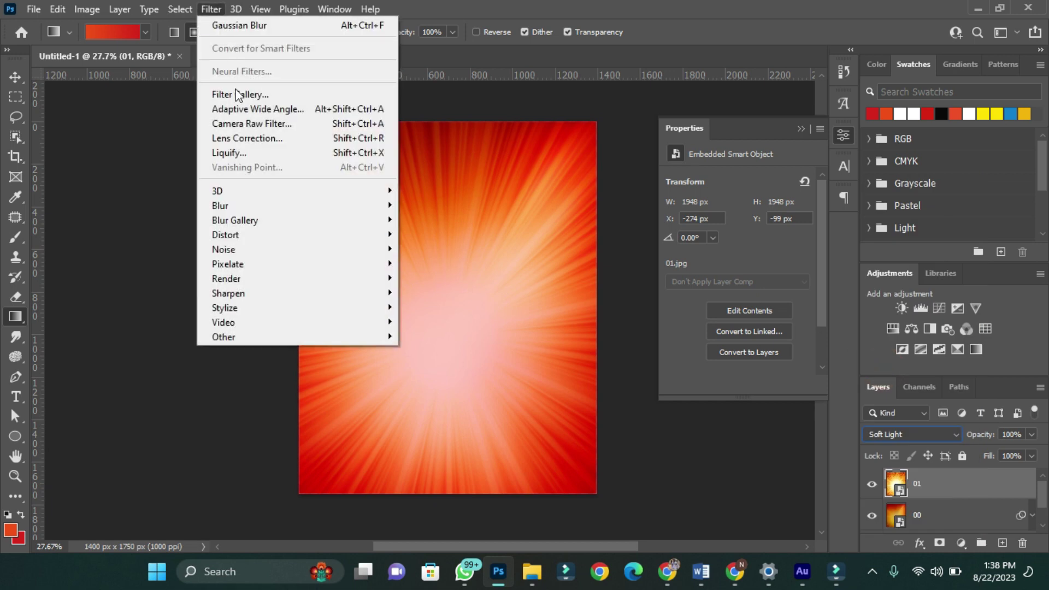
pyautogui.click(251, 30)
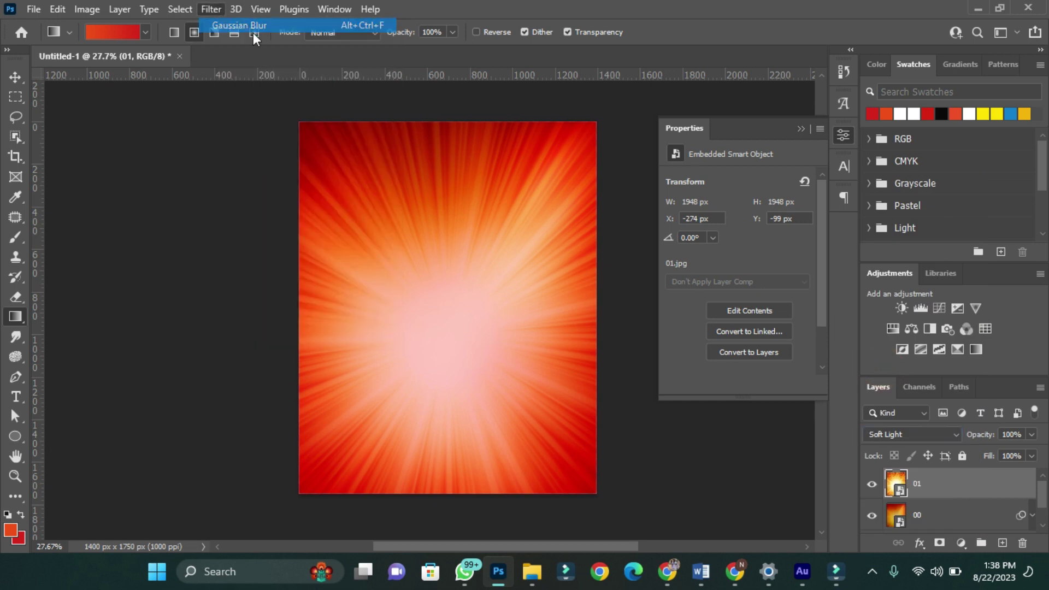
pyautogui.write('90')
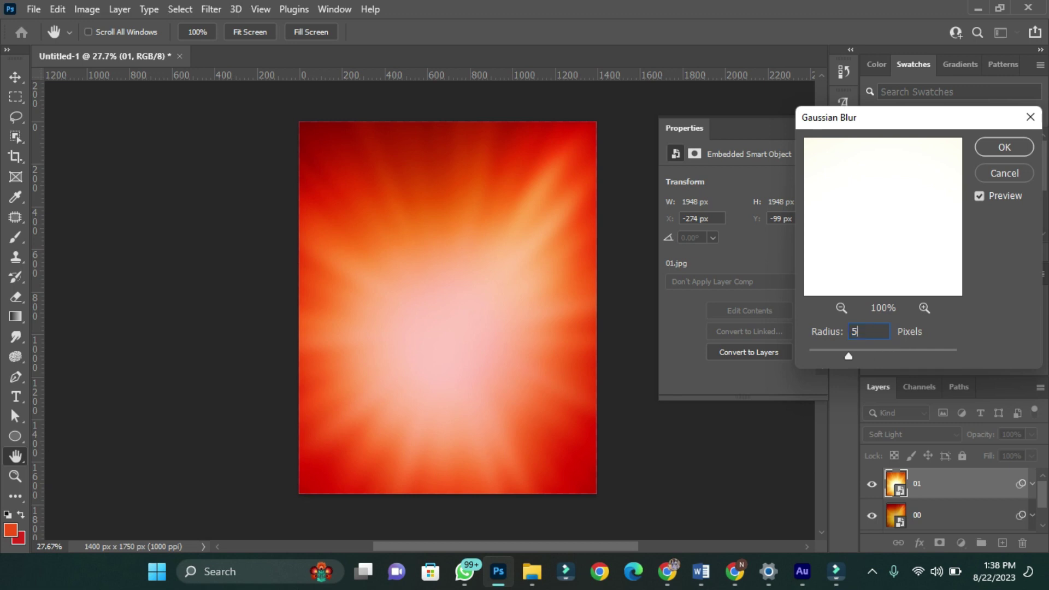
pyautogui.press('Return')
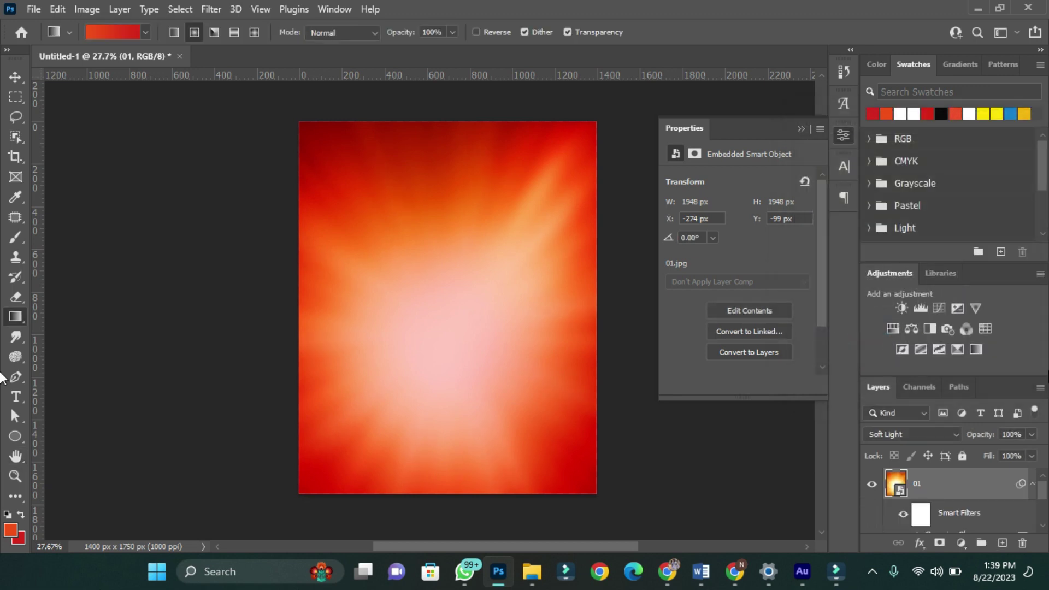
pyautogui.click(1033, 484)
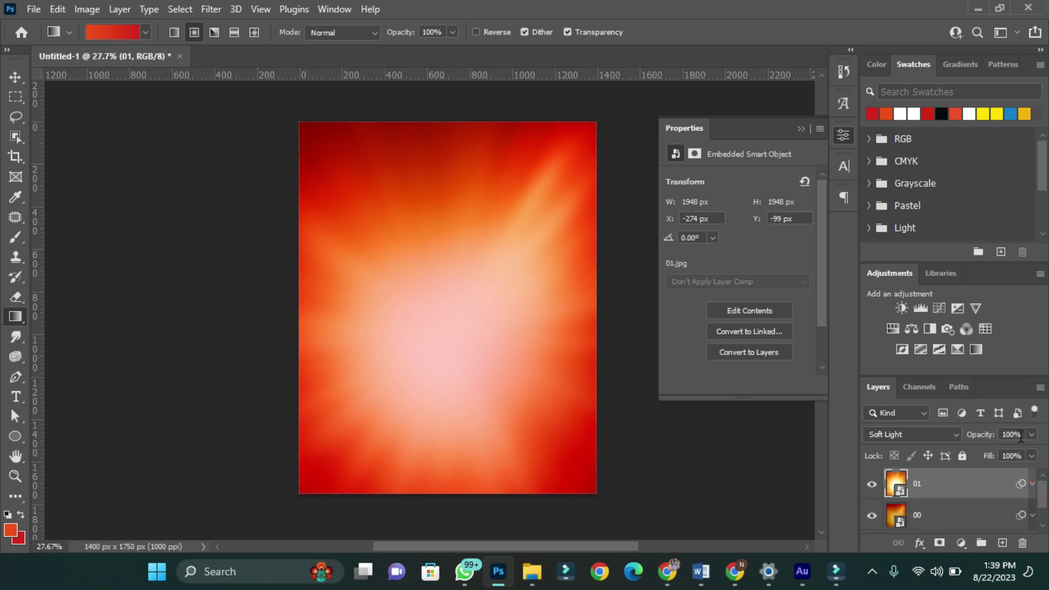
pyautogui.click(1010, 434)
pyautogui.write('70')
pyautogui.press('Tab')
pyautogui.write('70')
# - Group layers 00 and 01 into Group 1 and lock the group completely
pyautogui.click(990, 505)
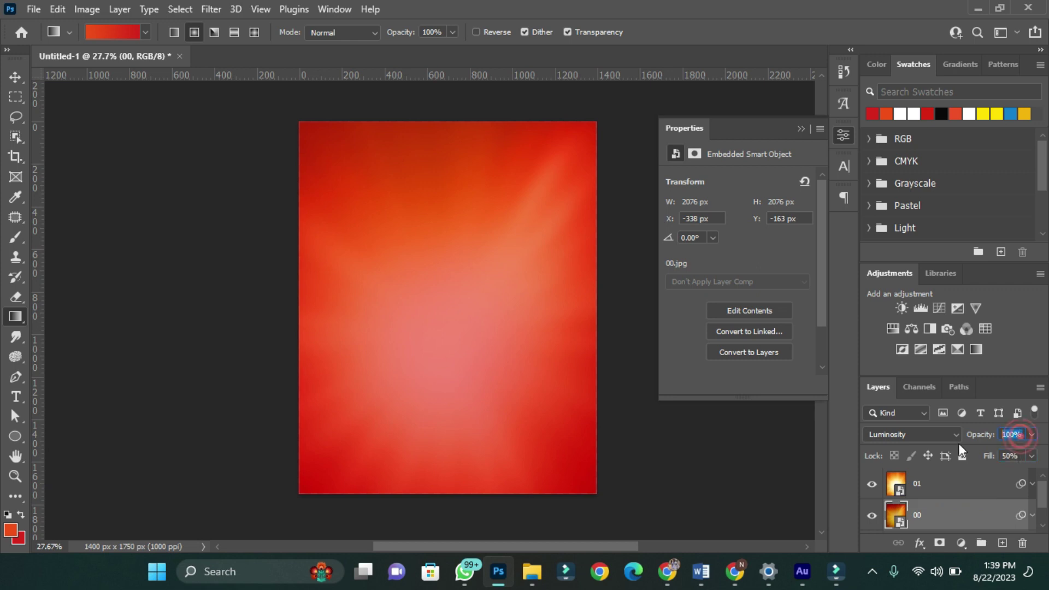
pyautogui.hotkey('ctrl', '0')
pyautogui.scroll(-1, 965, 494)
pyautogui.scroll(1, 964, 496)
pyautogui.scroll(-1, 965, 496)
pyautogui.click(980, 530)
pyautogui.scroll(1, 920, 495)
pyautogui.moveTo(919, 495); pyautogui.dragTo(980, 534)
pyautogui.click(962, 455)
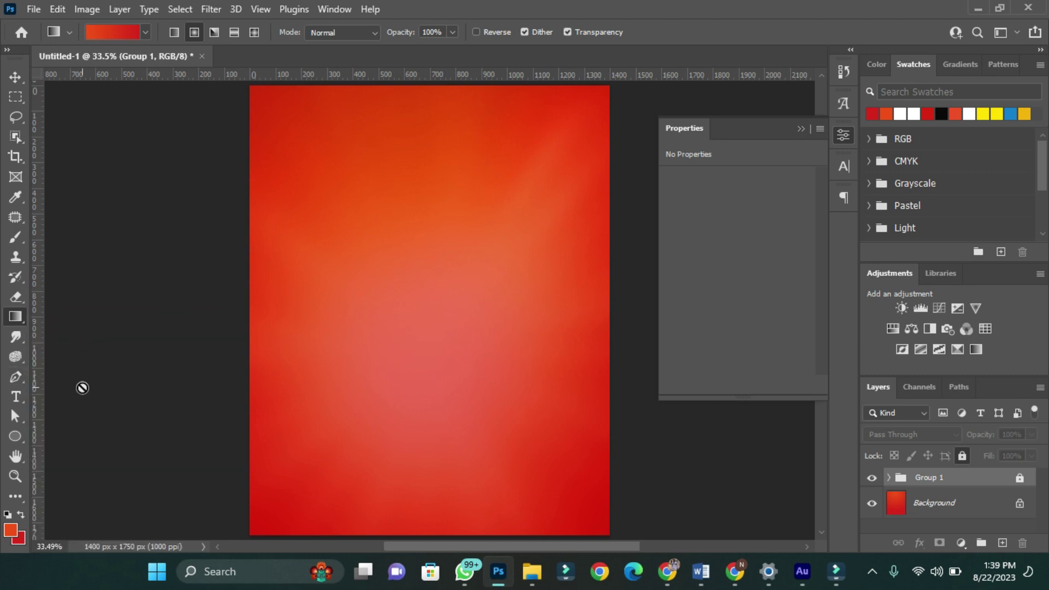
pyautogui.click(21, 397)
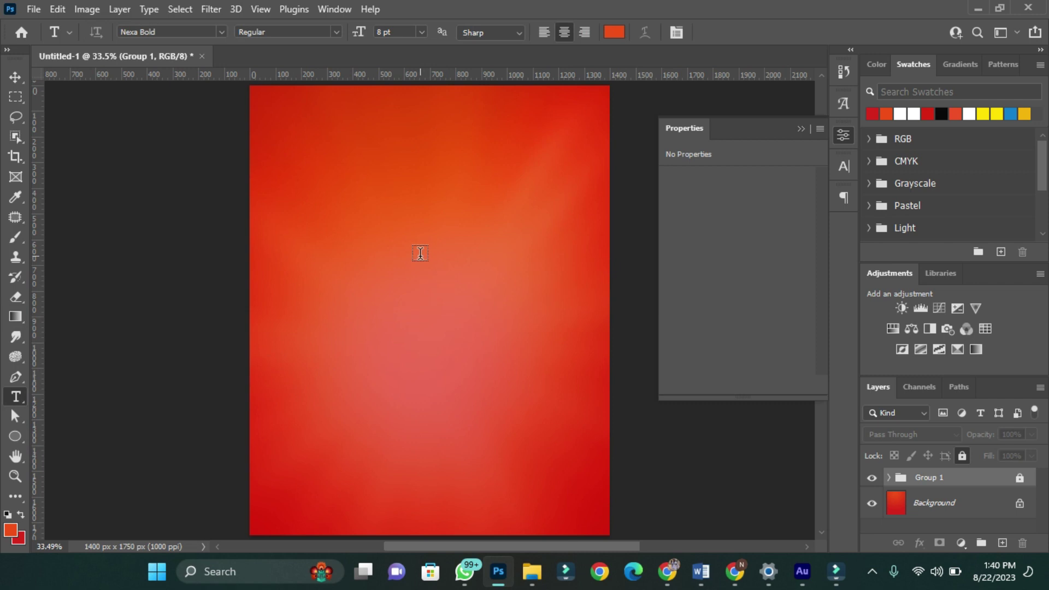
# - Type the title 'Mama Badu's' in white near the top of the flyer
pyautogui.click(421, 262)
pyautogui.click(614, 32)
pyautogui.click(646, 236)
pyautogui.click(986, 226)
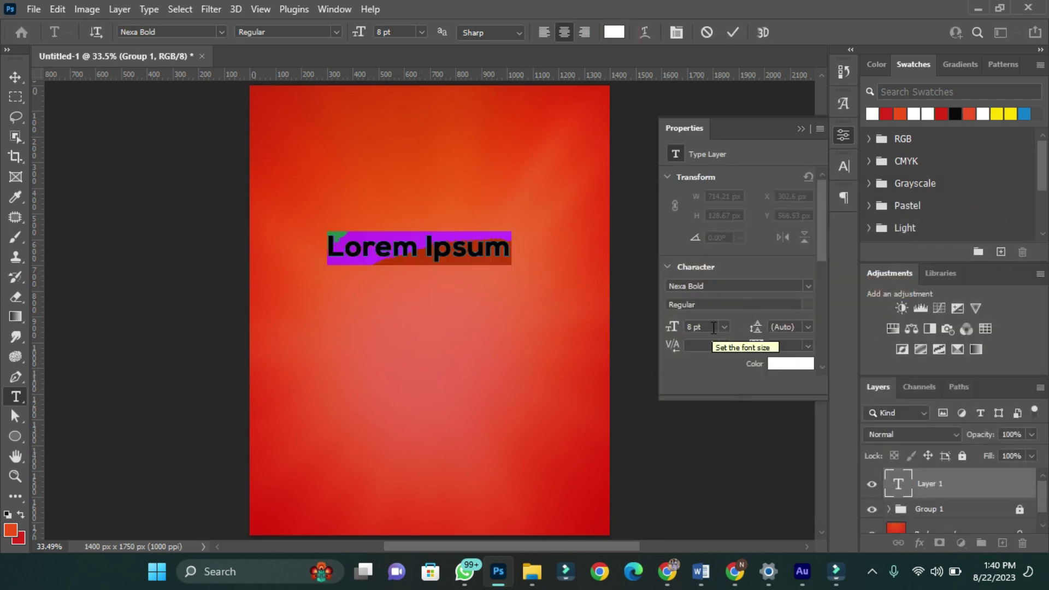
pyautogui.write("Mama Badu's")
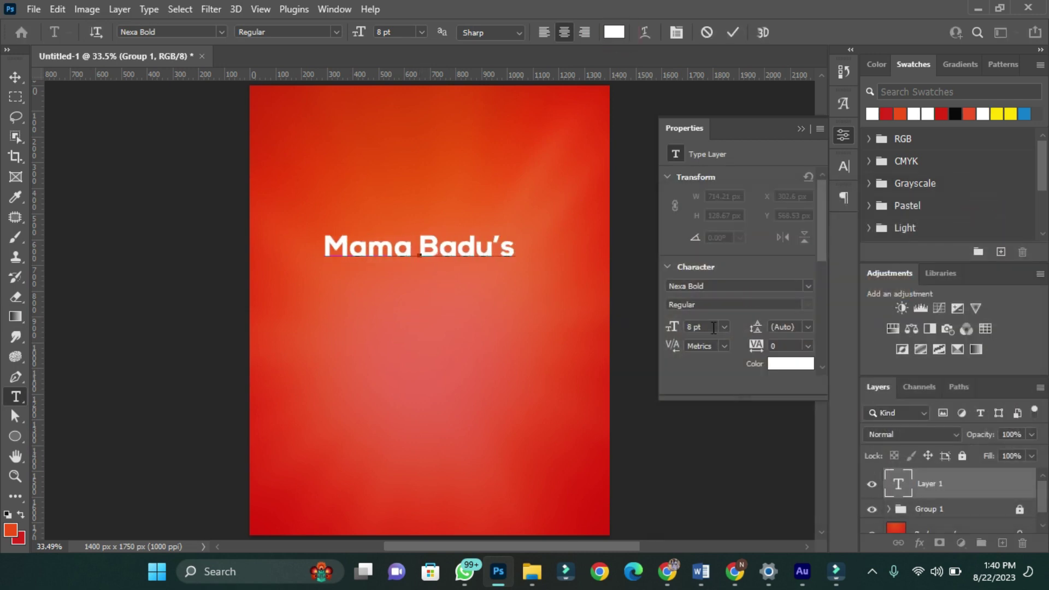
pyautogui.hotkey('ctrl', 'Return')
# - Set the title to Choplin ExtraBold with -25 tracking
pyautogui.click(844, 166)
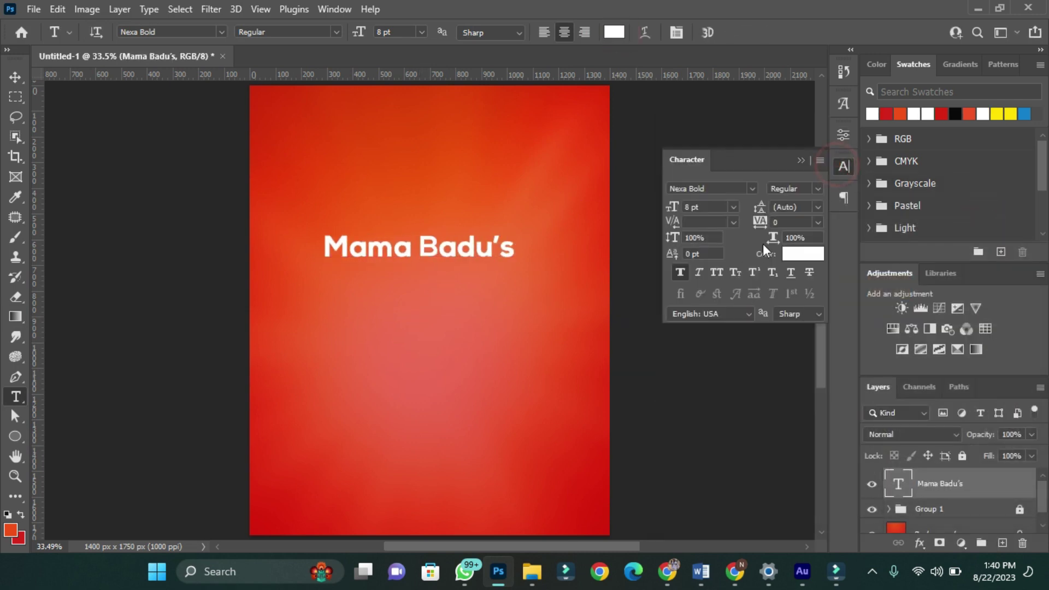
pyautogui.click(818, 222)
pyautogui.click(797, 273)
pyautogui.click(753, 188)
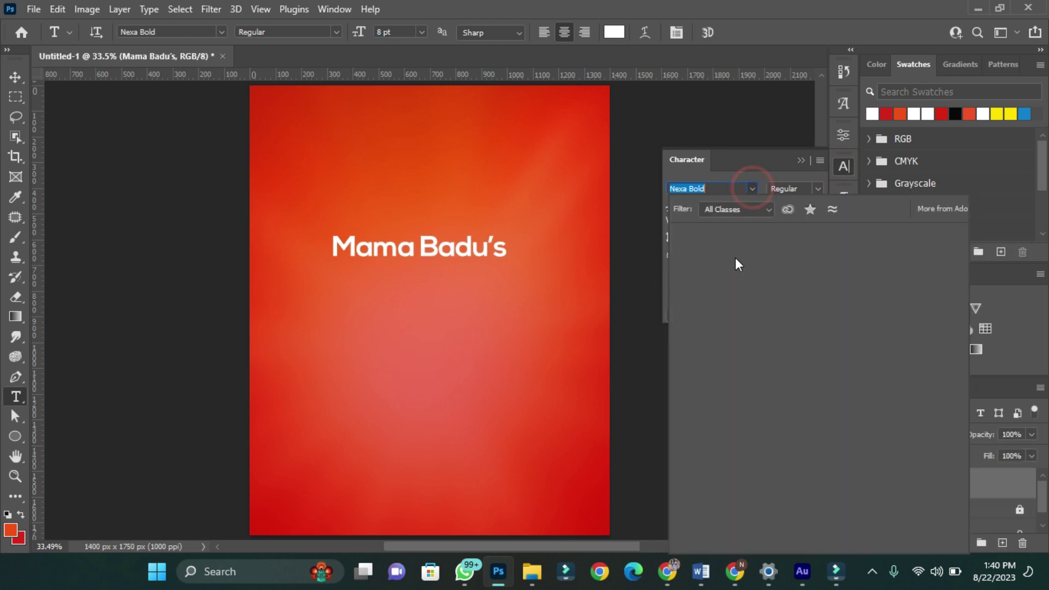
pyautogui.click(714, 267)
pyautogui.click(716, 272)
pyautogui.click(720, 269)
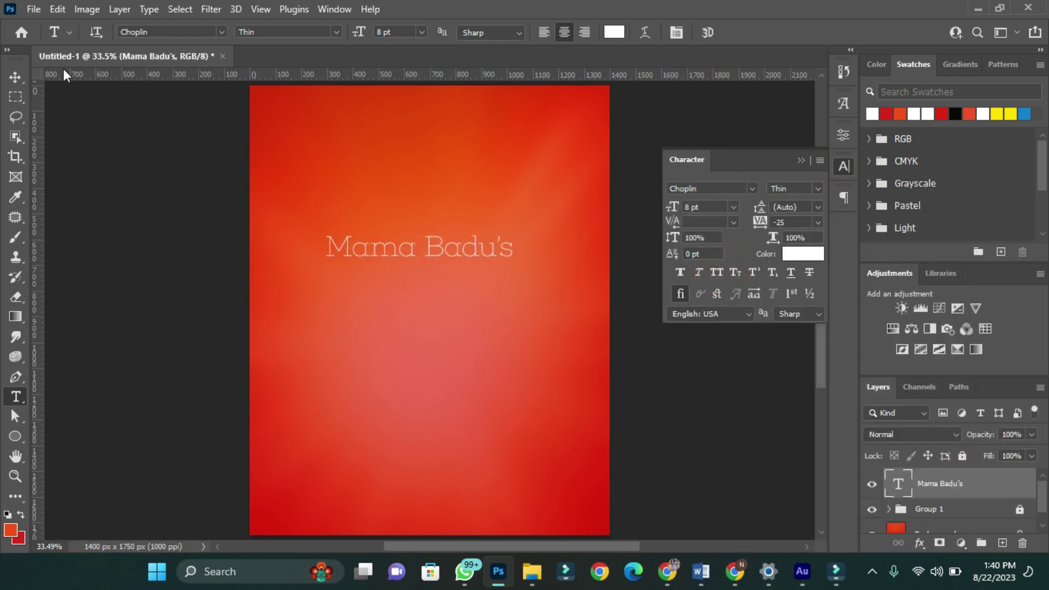
pyautogui.click(817, 188)
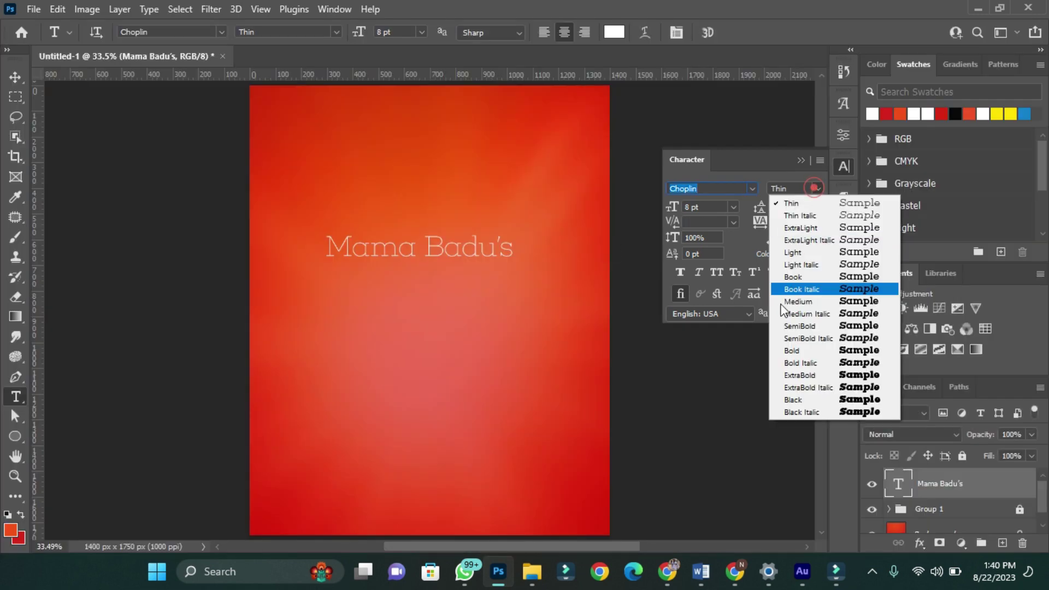
pyautogui.click(793, 374)
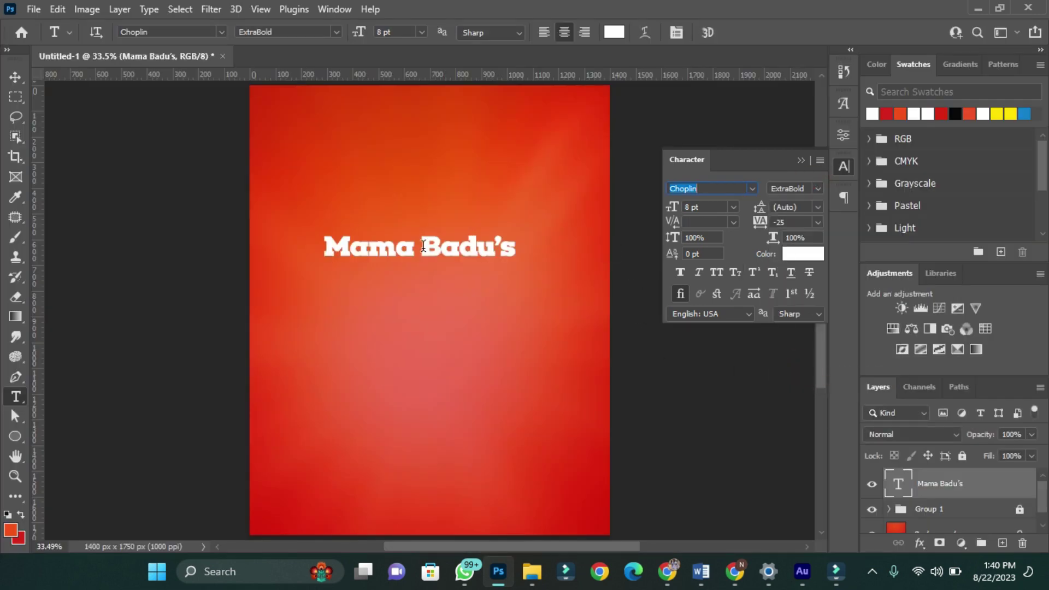
# - Break the title onto two lines with 6 pt leading
pyautogui.click(423, 246)
pyautogui.press('Return')
pyautogui.click(818, 207)
pyautogui.click(787, 231)
# - Enlarge the title, raise it toward the top and centre it horizontally on the page
pyautogui.hotkey('ctrl', 't')
pyautogui.moveTo(482, 294); pyautogui.dragTo(444, 204)
pyautogui.click(761, 32)
pyautogui.hotkey('ctrl', 'a')
pyautogui.click(351, 31)
pyautogui.hotkey('ctrl', 'd')
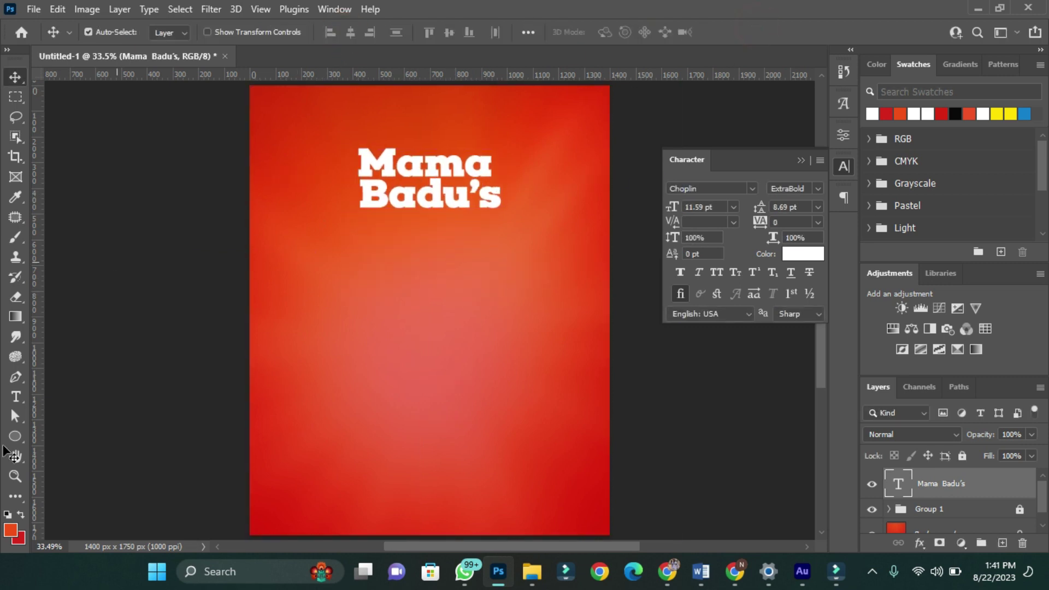
# - Draw a wide rectangle bar beneath the title
pyautogui.rightClick(15, 436)
pyautogui.click(47, 435)
pyautogui.moveTo(363, 231)
pyautogui.mouseDown()
pyautogui.moveTo(530, 246)
pyautogui.moveTo(533, 256)
pyautogui.mouseUp()
# - Fill the bar white and type 'SPECIAL KITCHEN' below it
pyautogui.press('v')
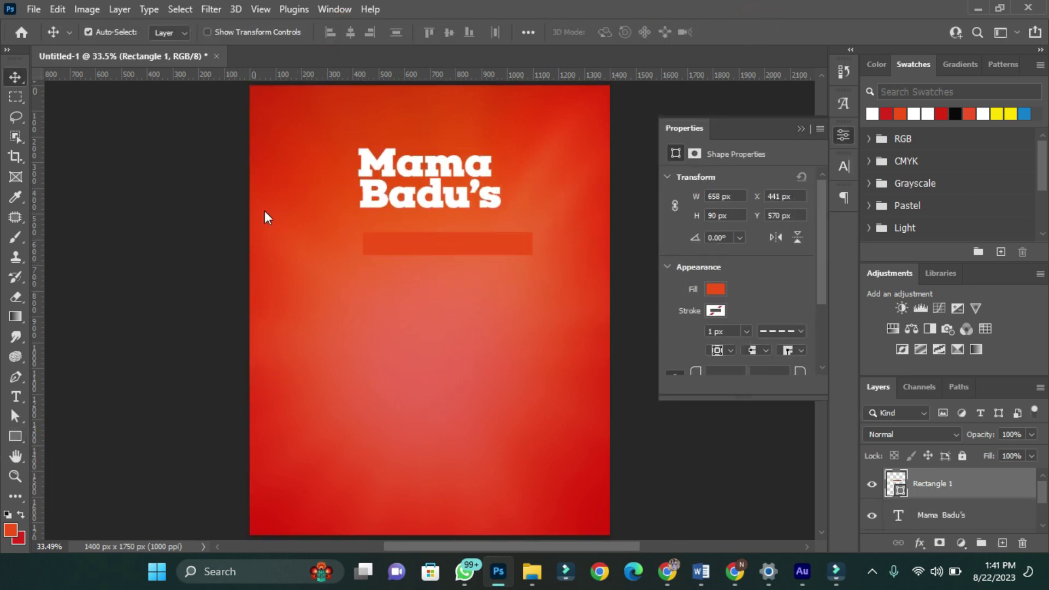
pyautogui.click(715, 288)
pyautogui.click(677, 371)
pyautogui.press('t')
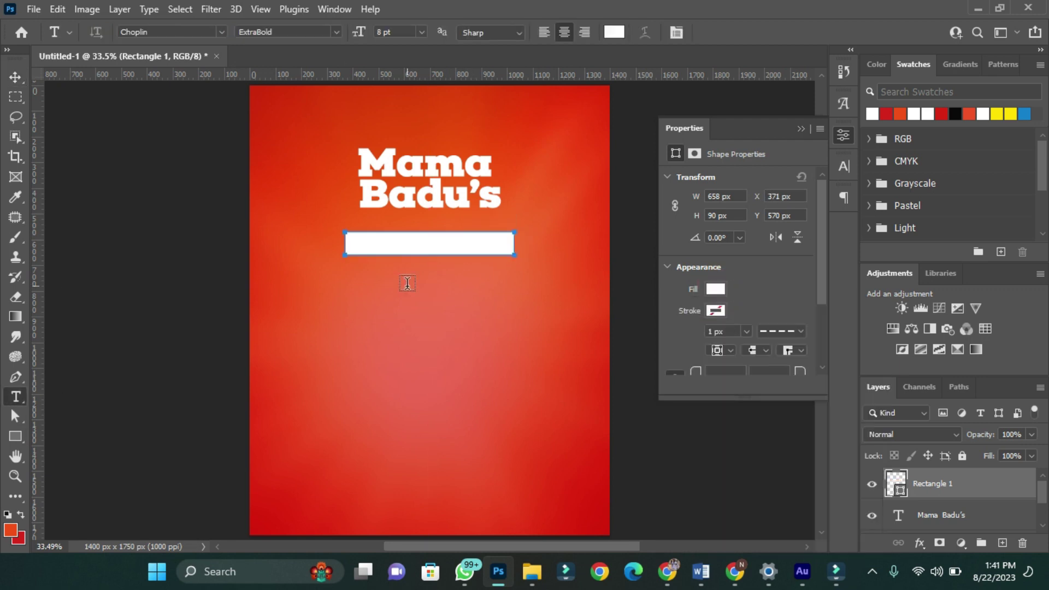
pyautogui.click(407, 284)
pyautogui.write('SPECIAL KITCHEN')
pyautogui.hotkey('ctrl', 'Return')
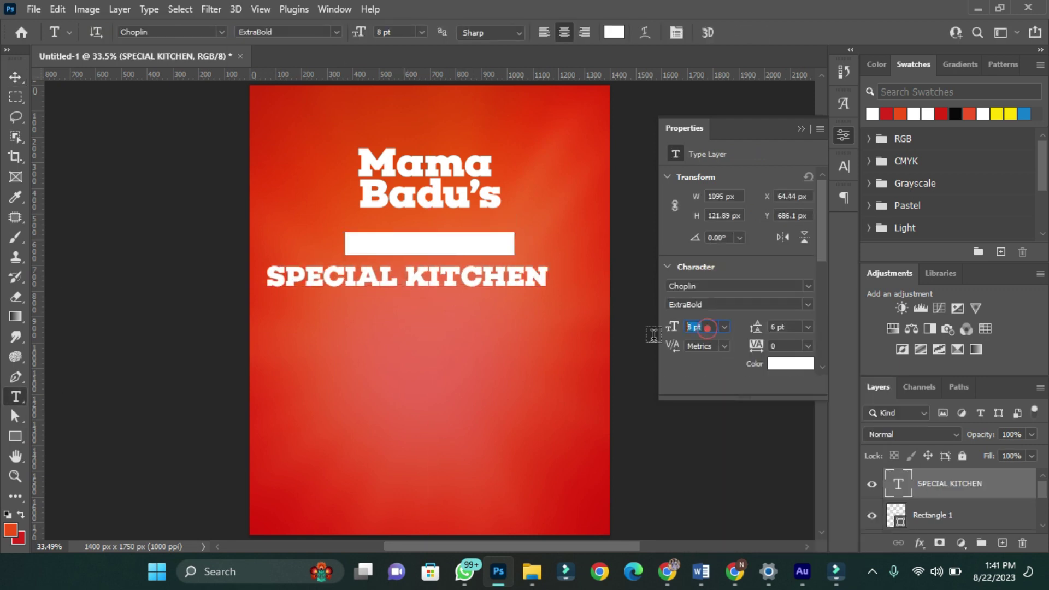
# - Make SPECIAL KITCHEN 3 pt orange text centred on the white bar
pyautogui.click(705, 326)
pyautogui.write('3')
pyautogui.press('Return')
pyautogui.click(790, 363)
pyautogui.click(510, 202)
pyautogui.click(990, 227)
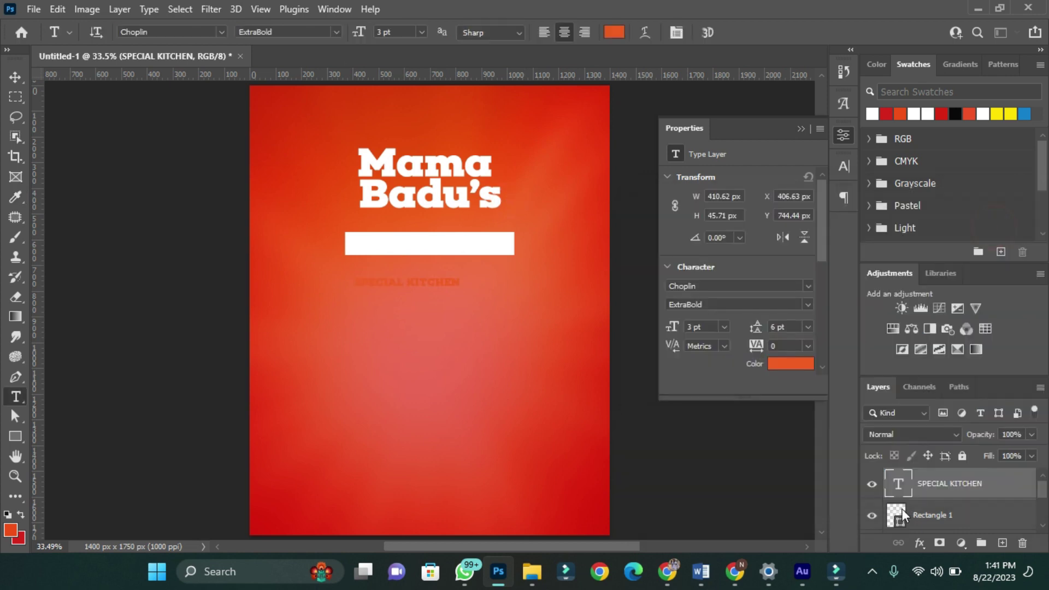
pyautogui.click(15, 77)
pyautogui.click(350, 33)
pyautogui.click(449, 32)
# - Set SPECIAL KITCHEN to Nexa Bold with 25 tracking and enlarge it to fill the bar
pyautogui.click(752, 188)
pyautogui.click(711, 241)
pyautogui.click(818, 223)
pyautogui.click(790, 356)
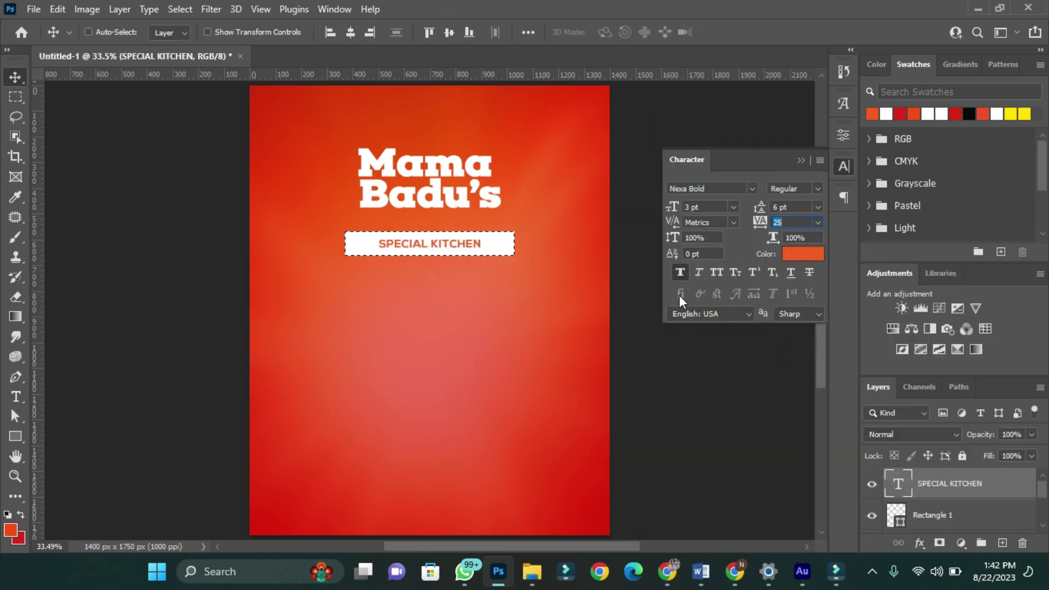
pyautogui.hotkey('ctrl', 't')
pyautogui.scroll(2, 453, 266)
pyautogui.moveTo(480, 254); pyautogui.dragTo(496, 258)
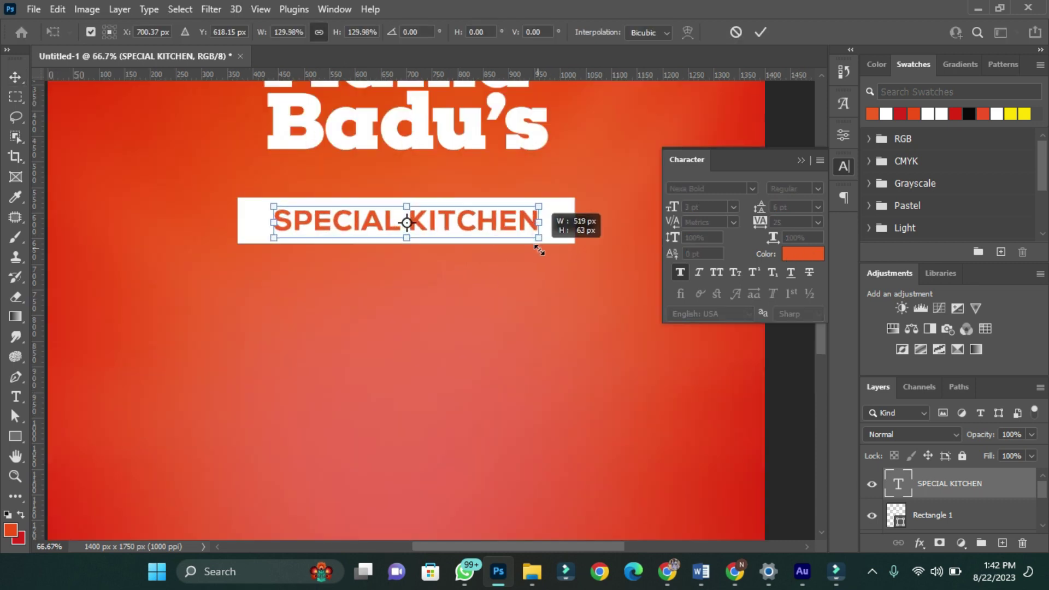
pyautogui.click(761, 32)
# - Narrow the white bar from its left side and group it with its text
pyautogui.click(564, 236)
pyautogui.hotkey('ctrl', 't')
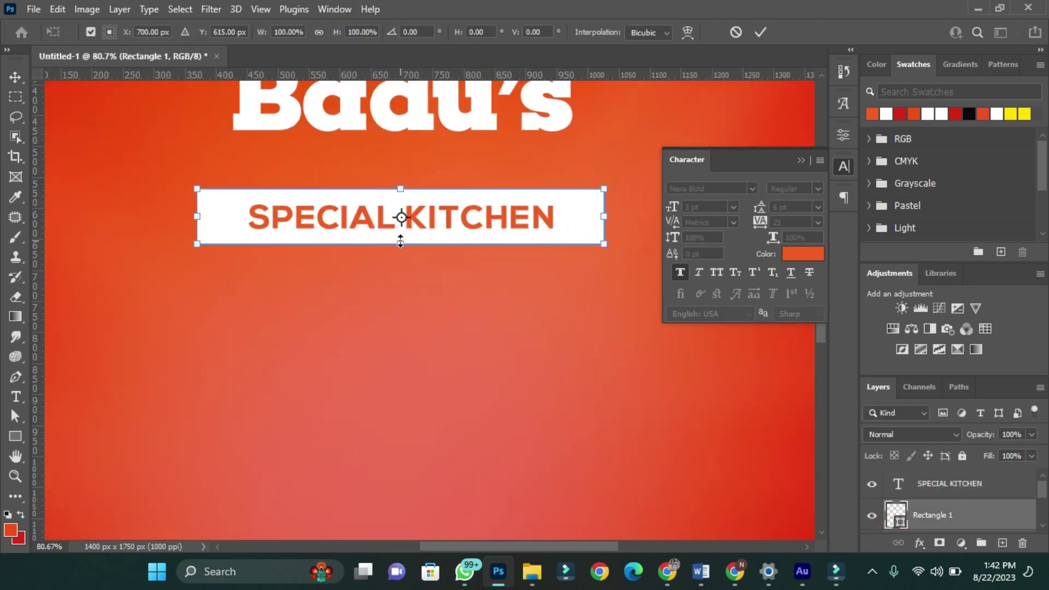
pyautogui.scroll(3, 413, 247)
pyautogui.moveTo(69, 194); pyautogui.dragTo(94, 194)
pyautogui.click(752, 31)
pyautogui.hotkey('ctrl', '0')
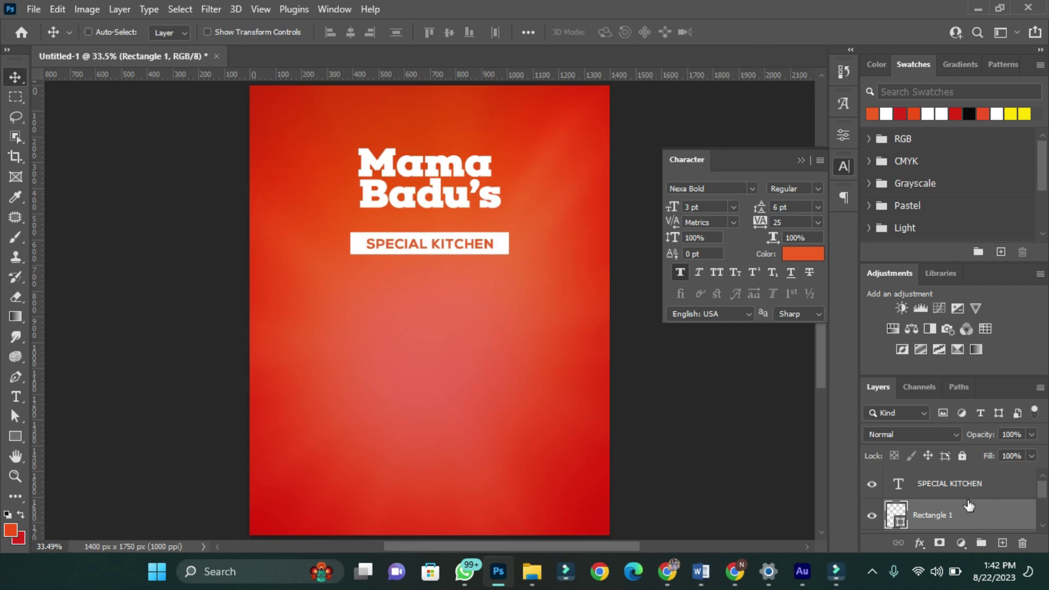
pyautogui.keyDown('shift'); pyautogui.click(978, 483); pyautogui.keyUp('shift')
pyautogui.hotkey('ctrl', 'g')
# - Warp the banner group with a Flag bend of 20 and move it onto Badu's
pyautogui.hotkey('ctrl', 't')
pyautogui.click(688, 31)
pyautogui.click(377, 32)
pyautogui.click(377, 174)
pyautogui.click(508, 31)
pyautogui.write('20')
pyautogui.click(761, 31)
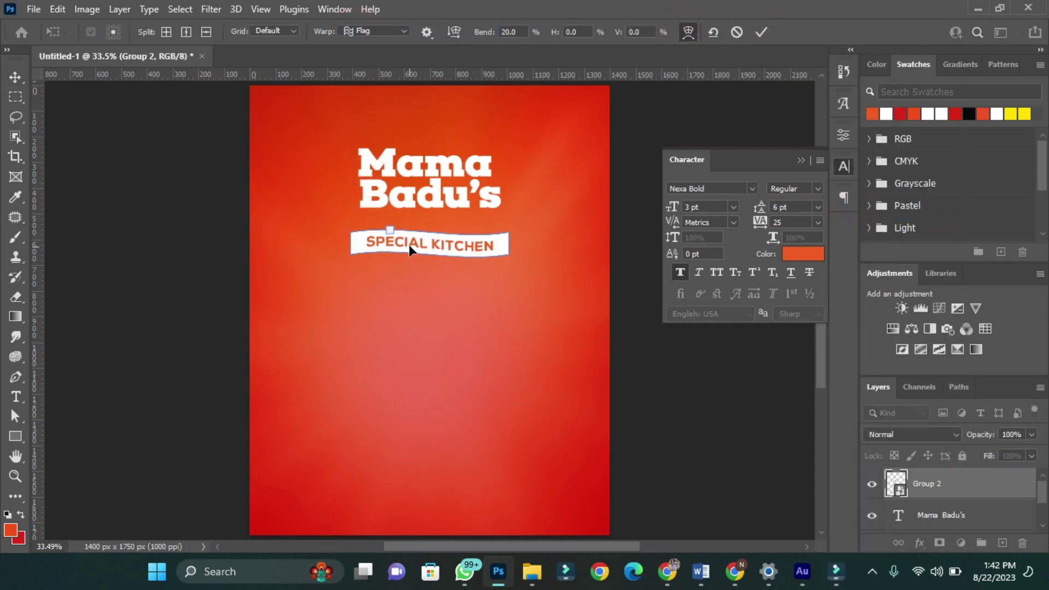
pyautogui.moveTo(421, 250); pyautogui.dragTo(413, 226)
pyautogui.hotkey('shift', 'Down')
pyautogui.hotkey('shift', 'Down')
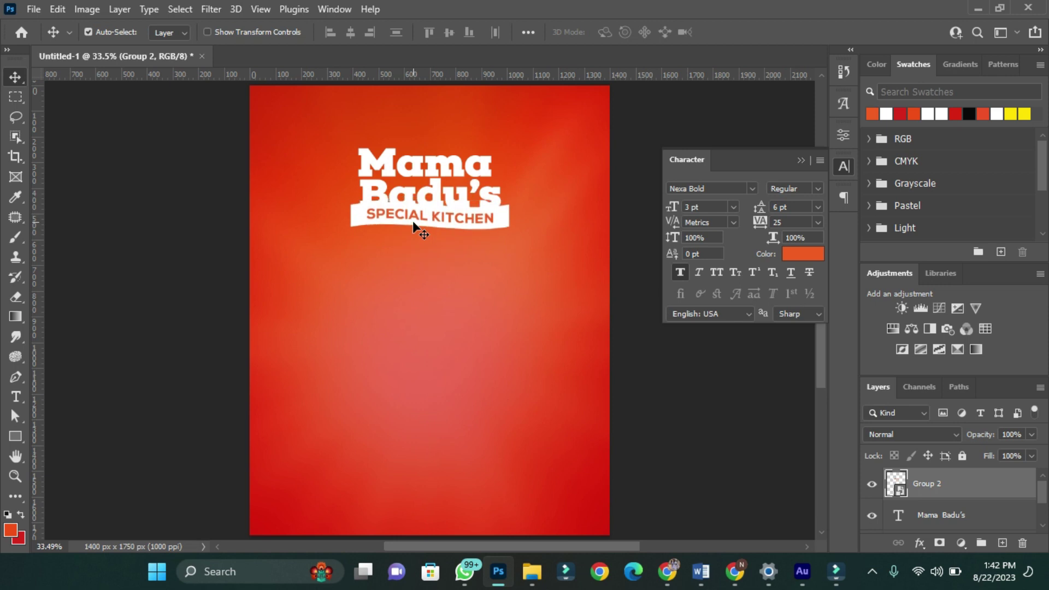
# - Mask the Mama Badu's title with an expanded selection of the banner's shape
pyautogui.keyDown('ctrl'); pyautogui.click(900, 491); pyautogui.keyUp('ctrl')
pyautogui.click(940, 515)
pyautogui.click(179, 10)
pyautogui.moveTo(186, 236)
pyautogui.click(377, 275)
pyautogui.click(597, 171)
pyautogui.keyDown('alt'); pyautogui.click(939, 543); pyautogui.keyUp('alt')
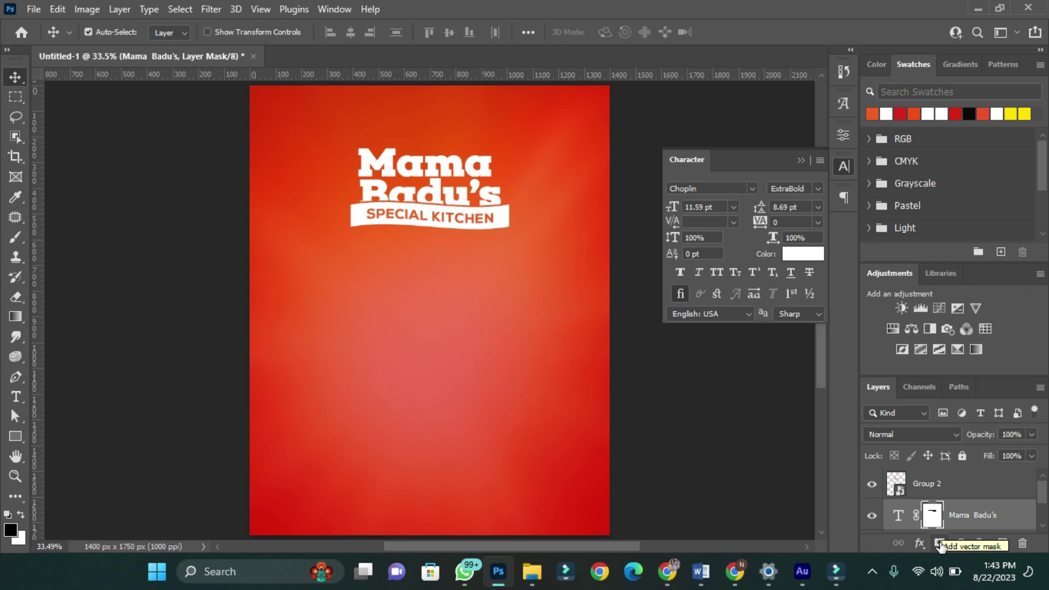
# - Group all the logo layers, shrink the group slightly and nudge it higher
pyautogui.moveTo(335, 148); pyautogui.dragTo(481, 168)
pyautogui.hotkey('ctrl', 'g')
pyautogui.hotkey('ctrl', 't')
pyautogui.press('Return')
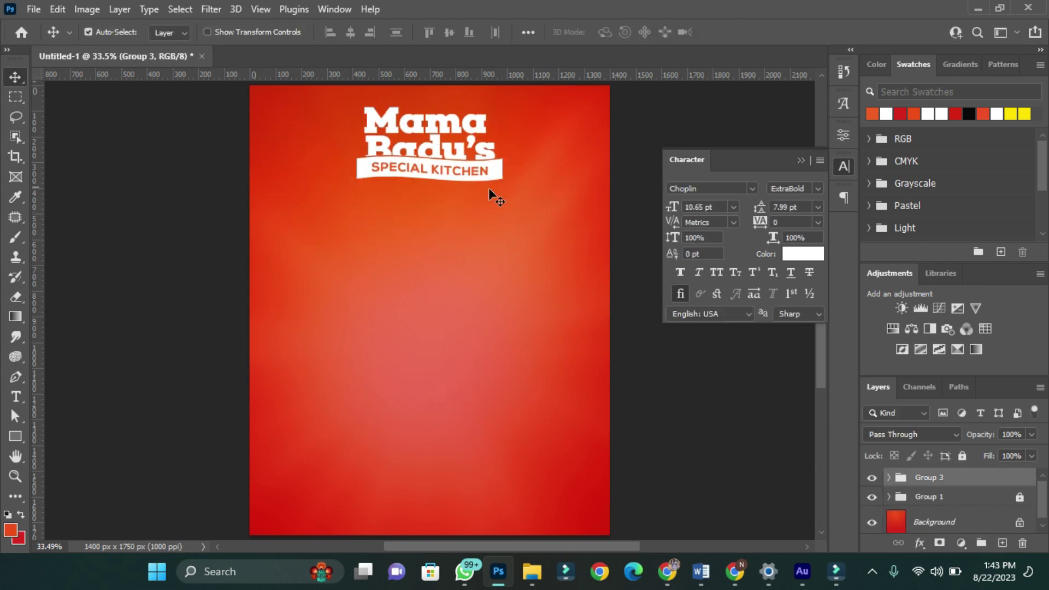
pyautogui.hotkey('shift', 'Up')
pyautogui.hotkey('shift', 'Up')
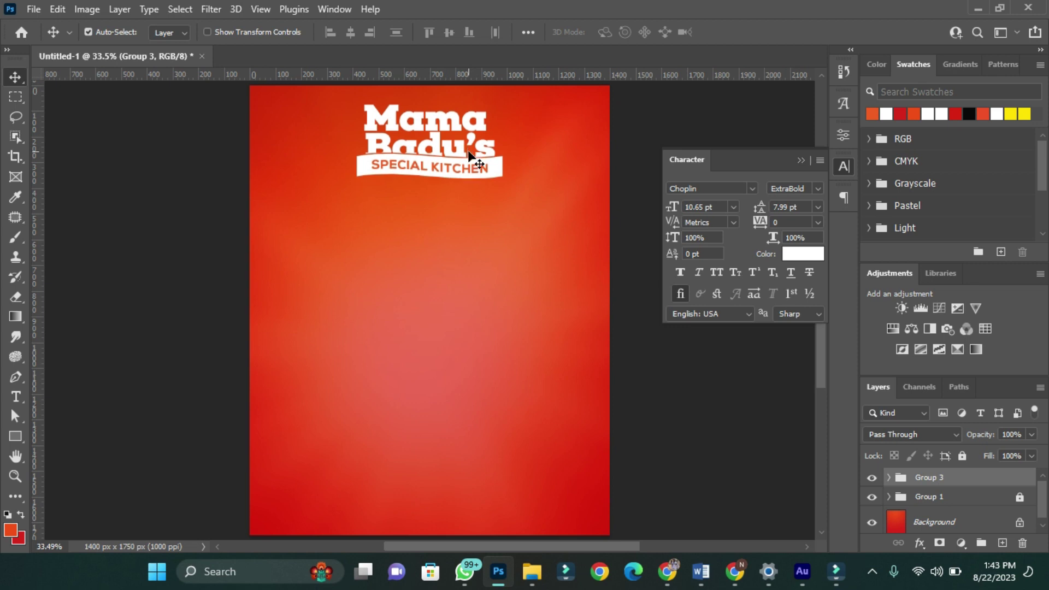
# - Draw a bar rectangle, centre it on the canvas, and move it down into the lower flyer
pyautogui.click(16, 435)
pyautogui.moveTo(375, 384); pyautogui.dragTo(518, 408)
pyautogui.press('v')
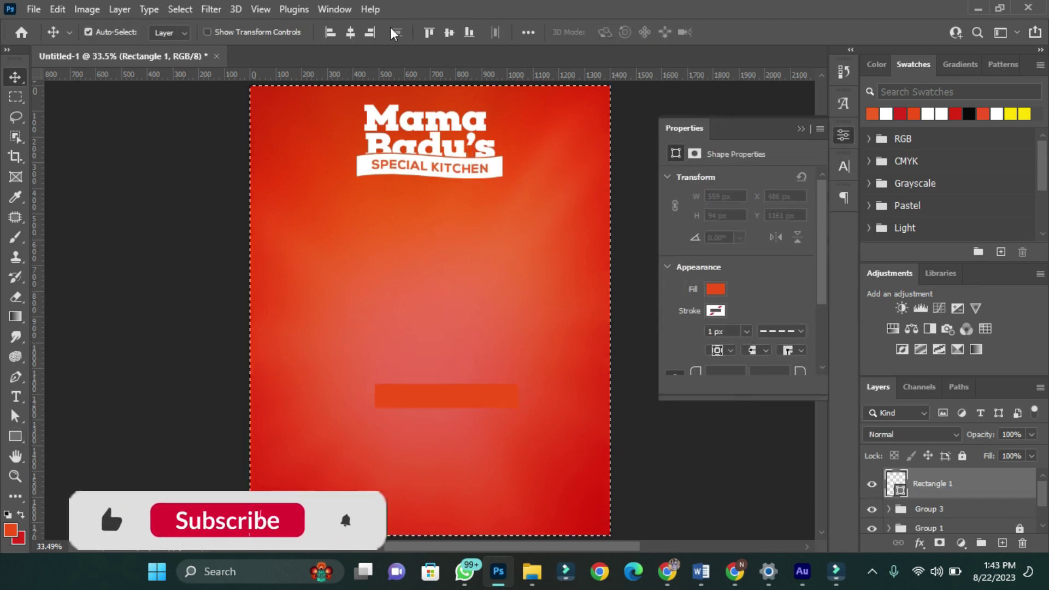
pyautogui.click(350, 32)
pyautogui.click(448, 32)
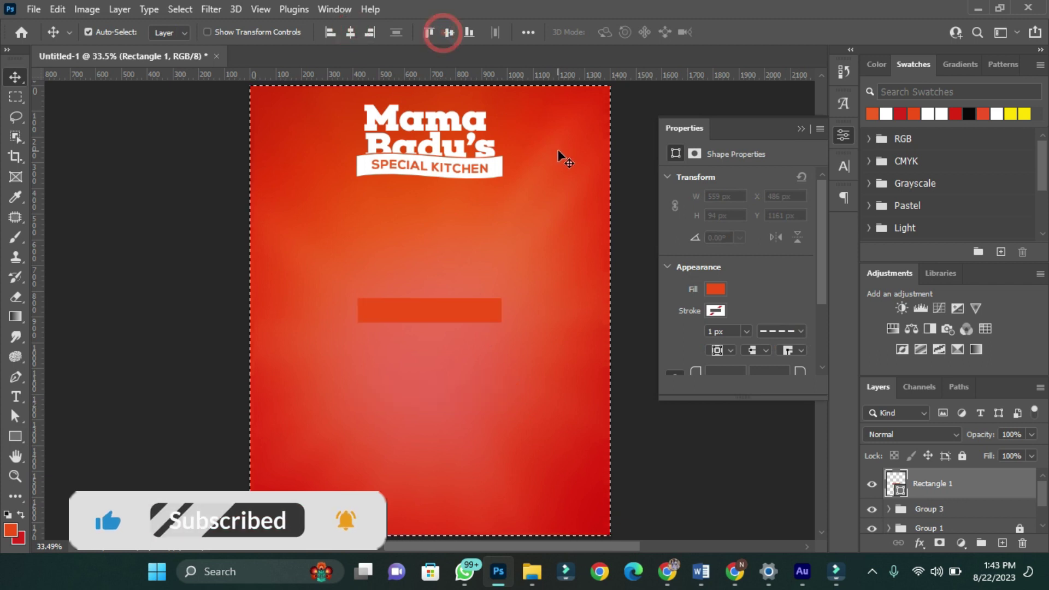
pyautogui.hotkey('ctrl', 'd')
pyautogui.hotkey('ctrl', 't')
pyautogui.moveTo(443, 311); pyautogui.dragTo(437, 385)
pyautogui.click(760, 31)
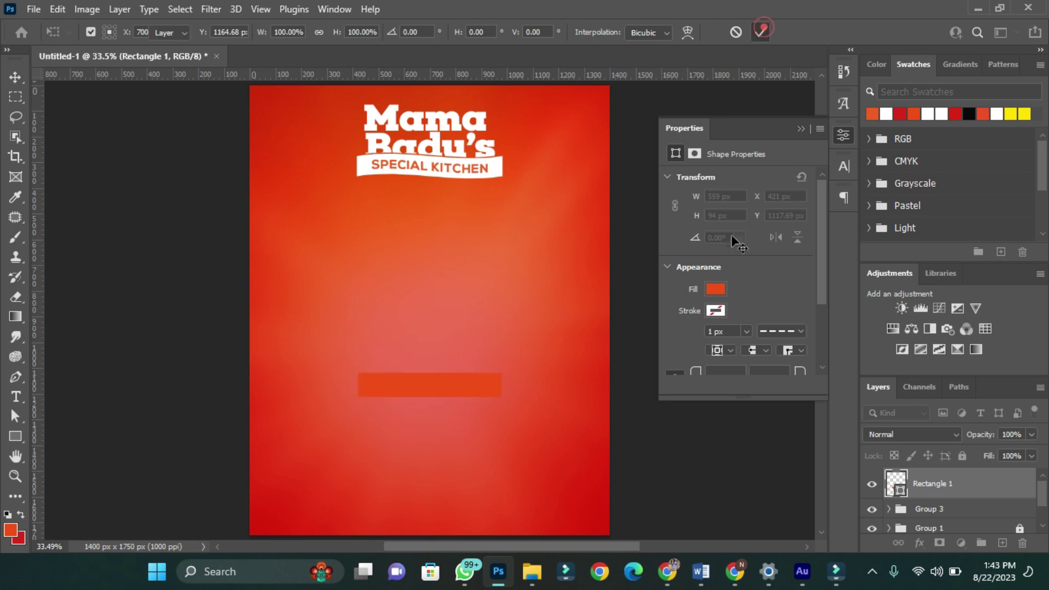
# - Fill the bar with the yellow-to-red gradient preset at angle 0 and round its corners to 47 px
pyautogui.click(716, 289)
pyautogui.click(737, 319)
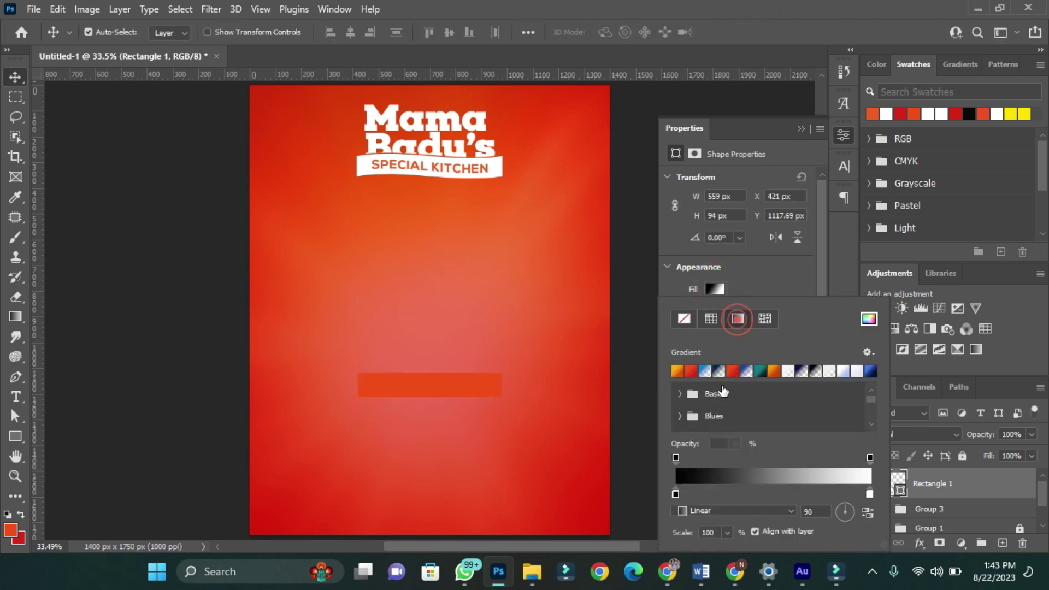
pyautogui.click(682, 372)
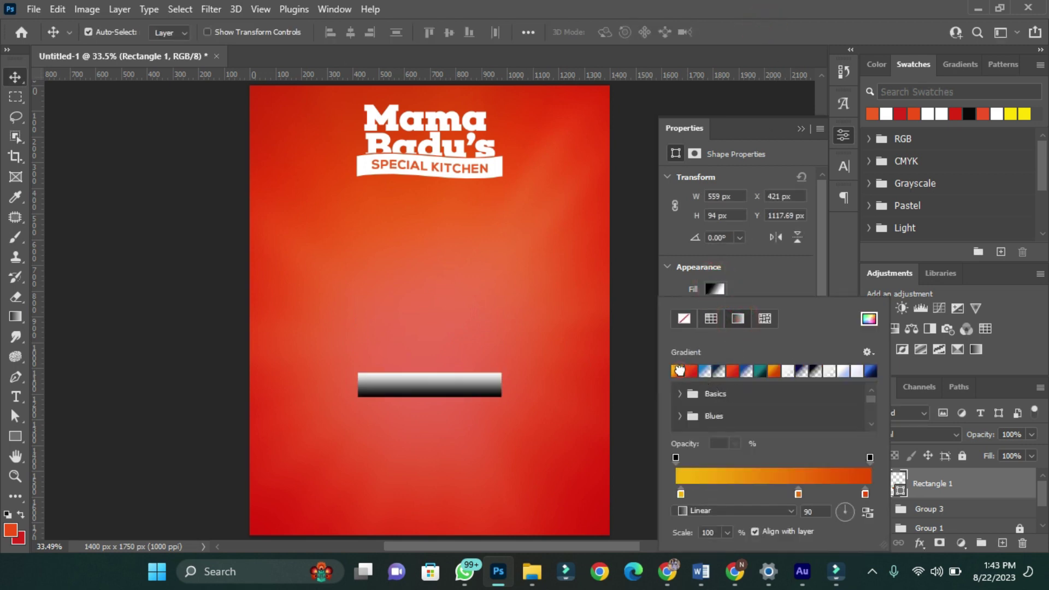
pyautogui.click(823, 512)
pyautogui.write('0')
pyautogui.press('Return')
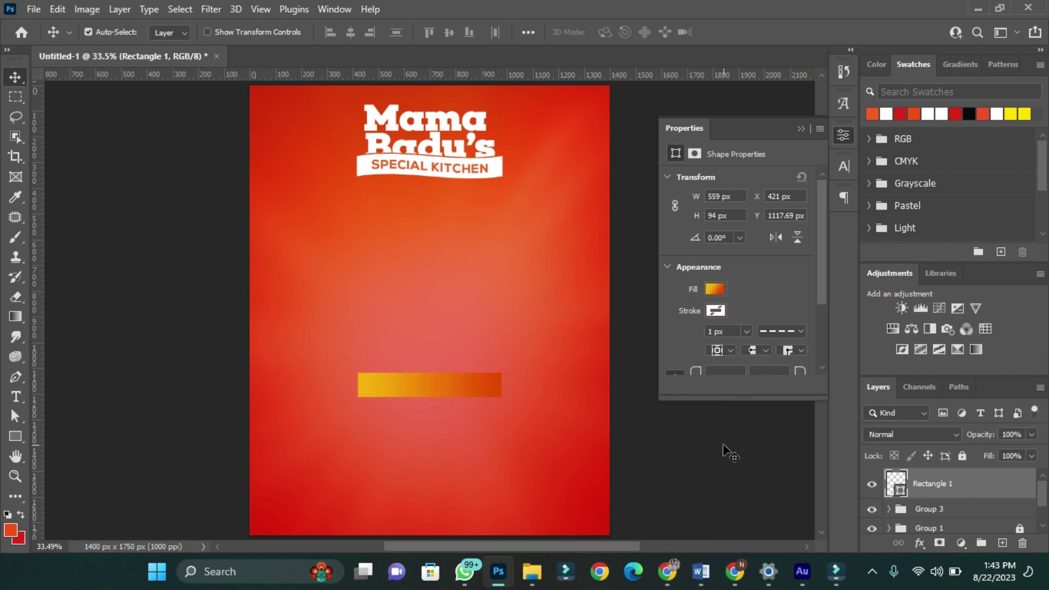
pyautogui.scroll(-1, 757, 317)
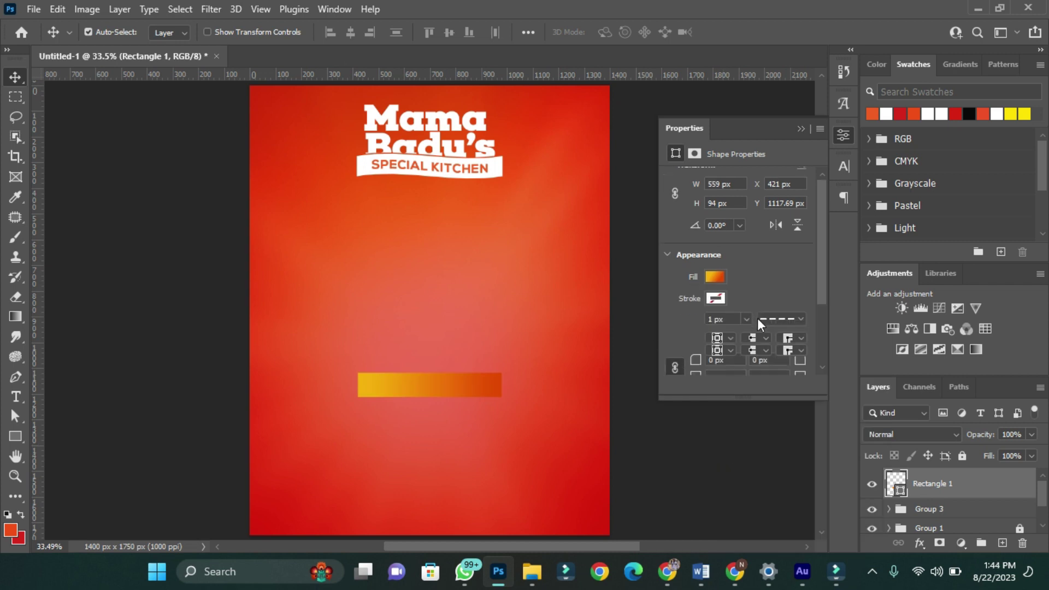
pyautogui.click(734, 358)
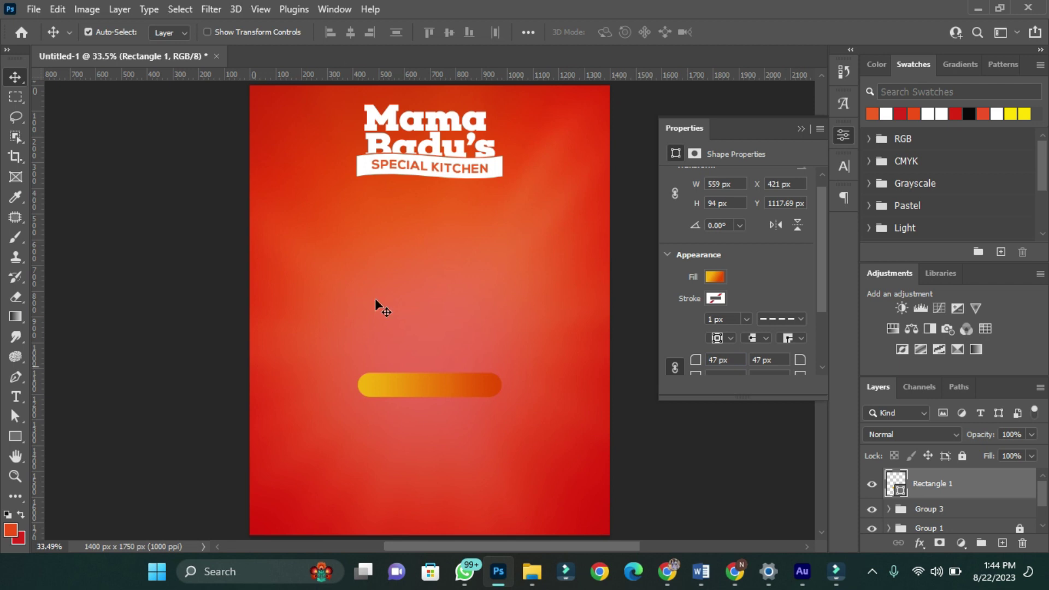
pyautogui.click(16, 398)
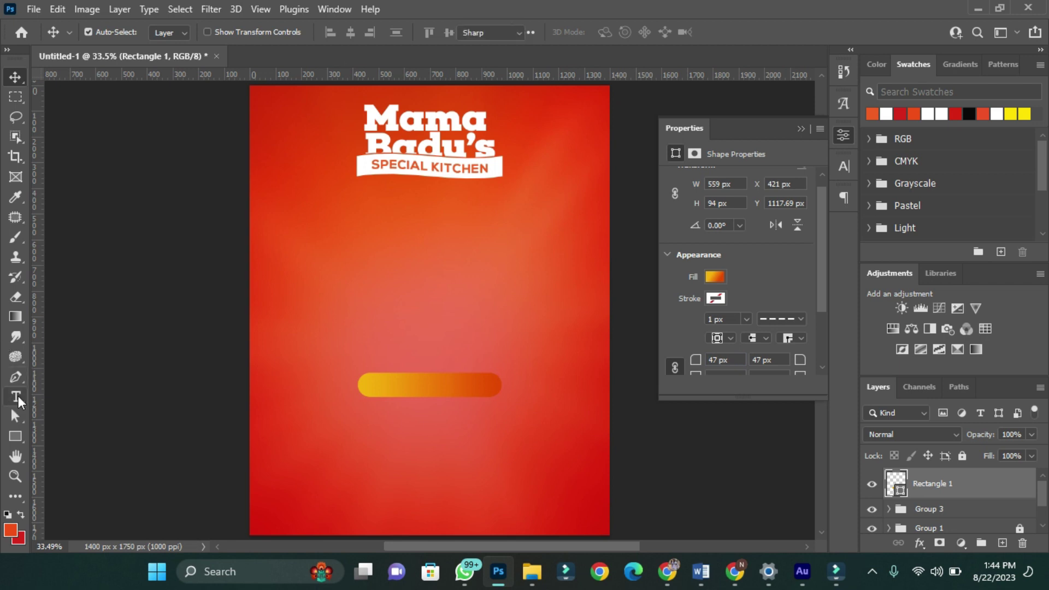
# - Add 'ORDER NOW' text centred on the gradient bar and shrink it to fit
pyautogui.click(361, 316)
pyautogui.write('ORDER NOWv')
pyautogui.keyDown('ctrl'); pyautogui.click(896, 514); pyautogui.keyUp('ctrl')
pyautogui.click(445, 32)
pyautogui.hotkey('ctrl', 't')
pyautogui.moveTo(518, 396); pyautogui.dragTo(492, 397)
pyautogui.click(761, 32)
pyautogui.hotkey('ctrl', 't')
pyautogui.hotkey('ctrl', '+')
pyautogui.hotkey('ctrl', '+')
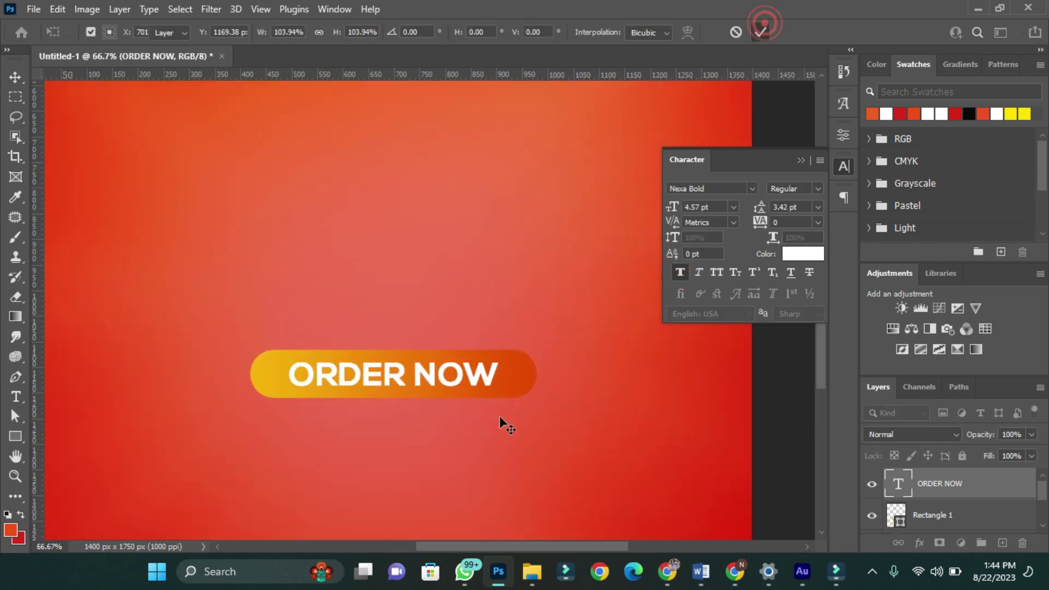
pyautogui.press('Return')
pyautogui.hotkey('ctrl', '0')
# - Copy the text below the button as the three-line tagline starting 'FOR YOUR PARTIES, CEREMONIES'
pyautogui.click(446, 352)
pyautogui.moveTo(446, 346); pyautogui.dragTo(454, 372)
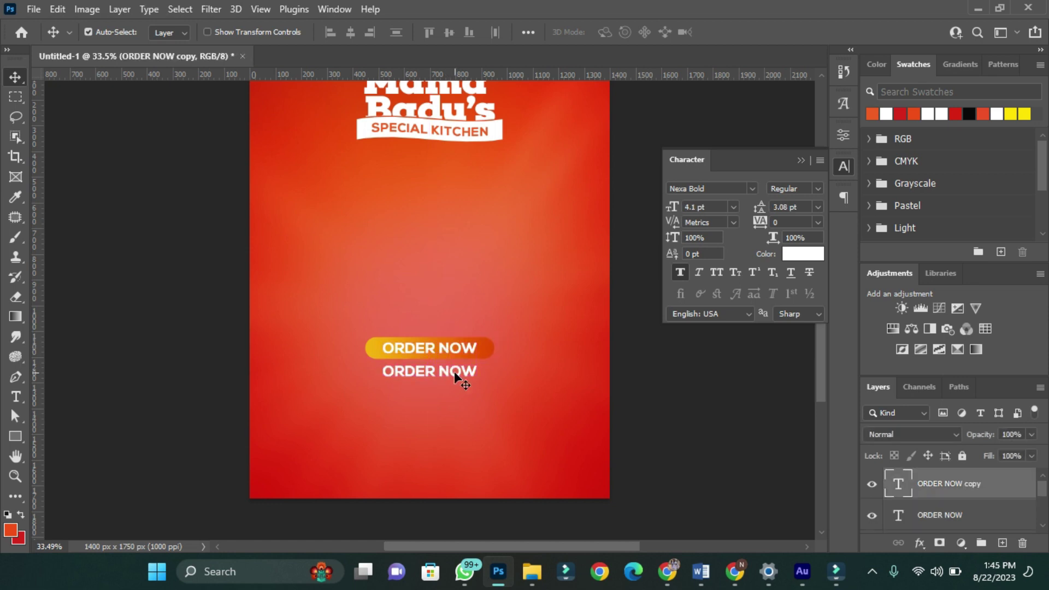
pyautogui.doubleClick(448, 376)
pyautogui.write('FOR YOUR PARTIES, CEREMONIES')
pyautogui.press('Return')
pyautogui.write('(WEDDING, ENGAGEMENT, FUNERALS)')
pyautogui.press('Return')
pyautogui.write('CORPORATE EVENTS AND MORE...')
pyautogui.press('Escape')
pyautogui.press('v')
pyautogui.moveTo(672, 206); pyautogui.dragTo(662, 208)
pyautogui.moveTo(760, 206); pyautogui.dragTo(769, 208)
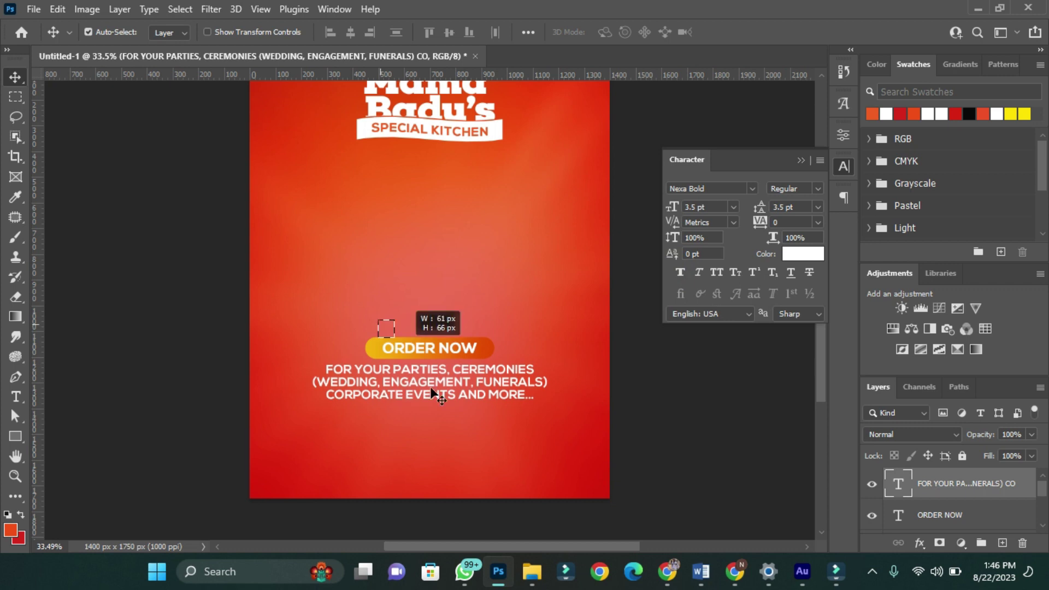
# - Duplicate the text as a 'Delicious!' headline in Fair Prosper, enlarged above the button
pyautogui.hotkey('ctrl', 't')
pyautogui.press('Return')
pyautogui.hotkey('ctrl', 'j')
pyautogui.moveTo(432, 389); pyautogui.dragTo(538, 327)
pyautogui.write('tdELIC')
pyautogui.click(710, 189)
pyautogui.click(711, 264)
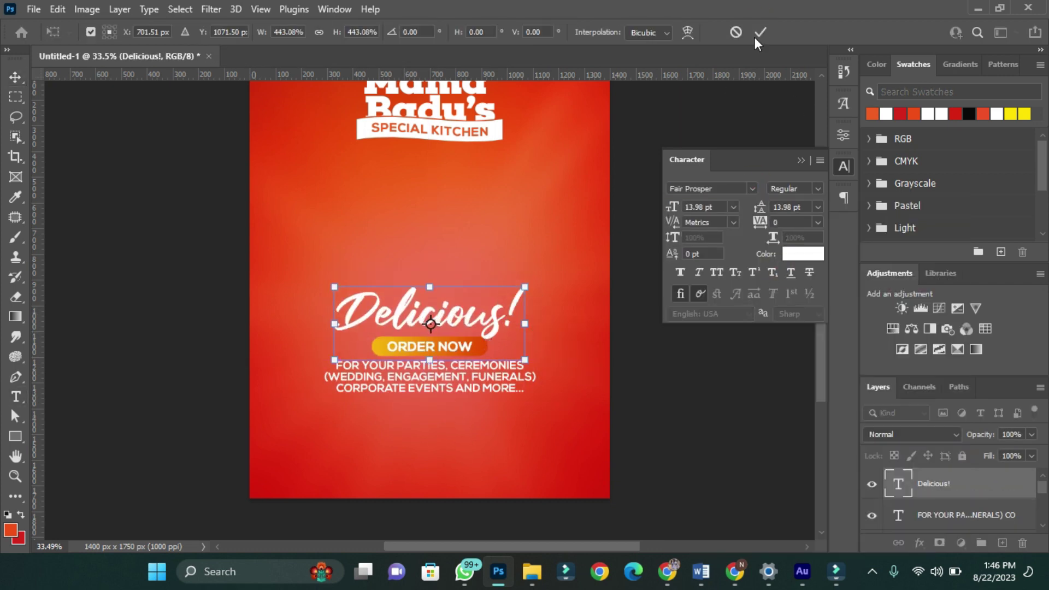
pyautogui.click(756, 32)
pyautogui.scroll(2, 419, 338)
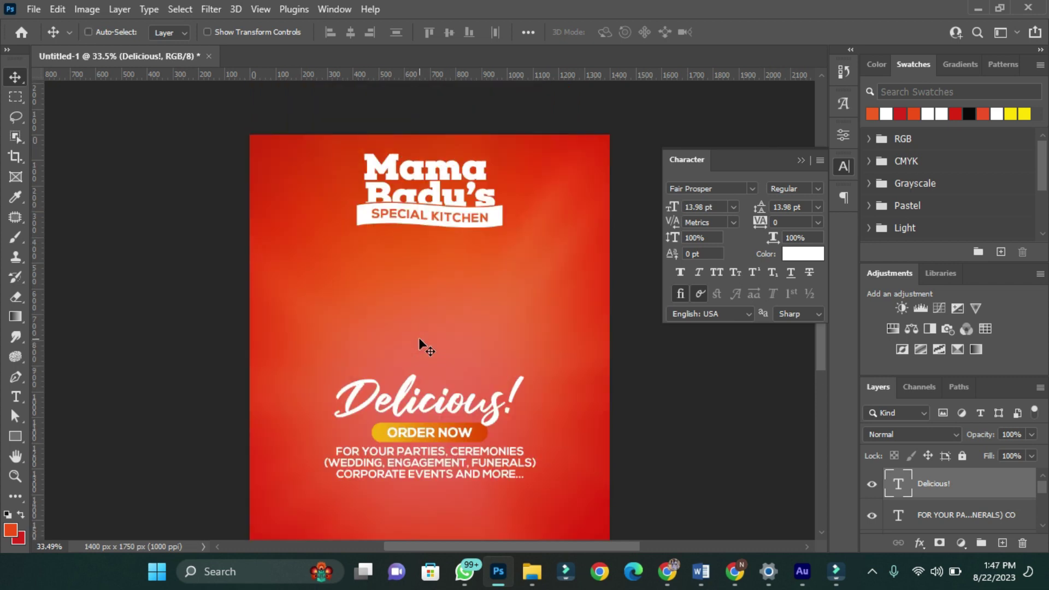
pyautogui.scroll(-2, 419, 339)
pyautogui.moveTo(419, 340); pyautogui.dragTo(419, 339)
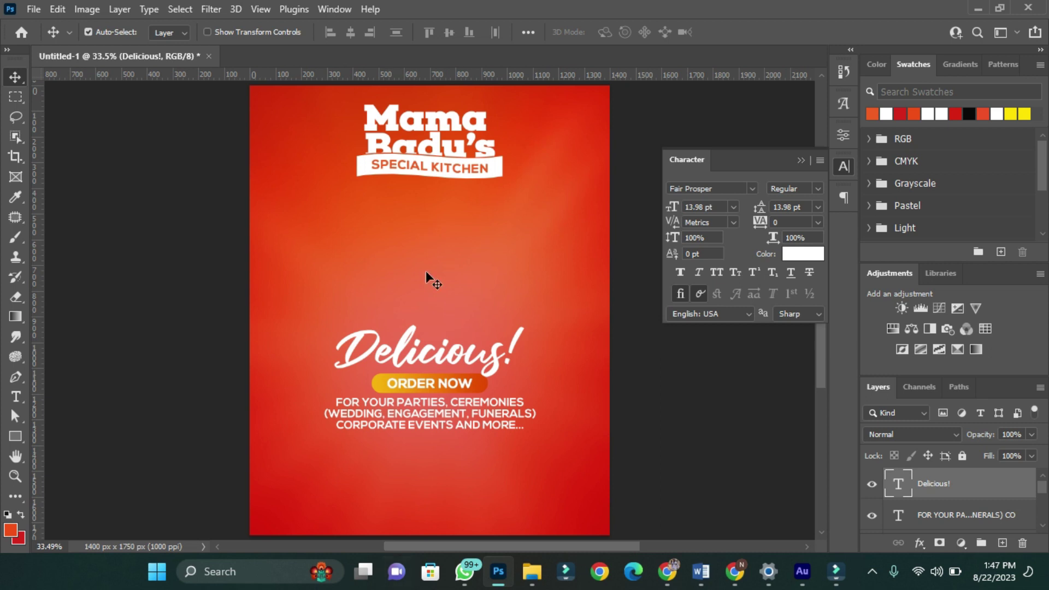
pyautogui.scroll(-1, 489, 403)
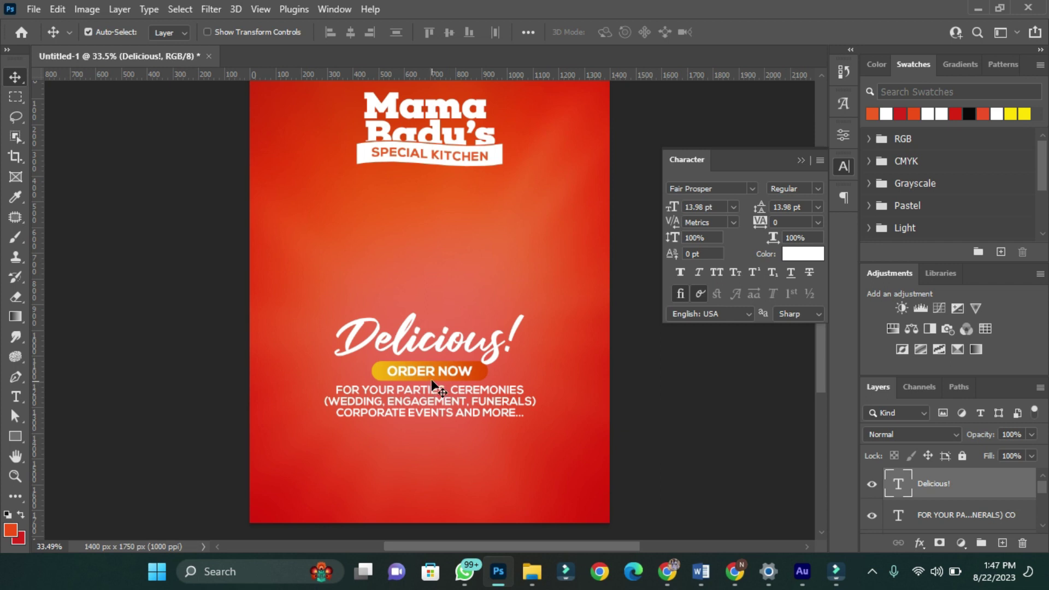
pyautogui.scroll(-5, 431, 382)
# - Copy the tagline as a left-aligned 'LOCATION:' block with a faux bold heading, moved left
pyautogui.moveTo(414, 392); pyautogui.dragTo(387, 411)
pyautogui.doubleClick(388, 411)
pyautogui.write('LOCATION:')
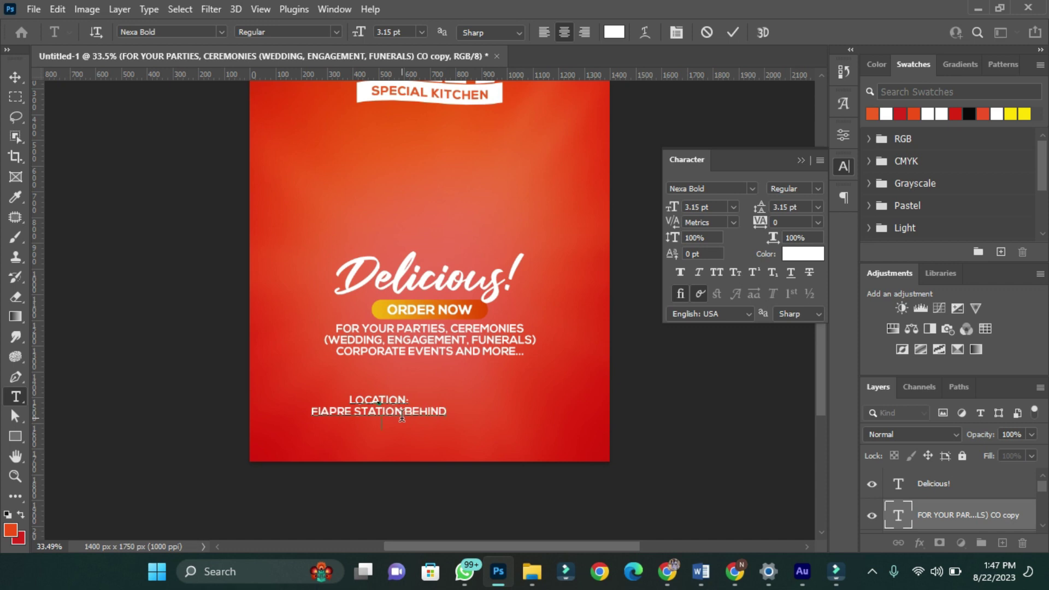
pyautogui.hotkey('ctrl', 'Return')
pyautogui.click(844, 197)
pyautogui.click(679, 215)
pyautogui.moveTo(392, 419); pyautogui.dragTo(359, 407)
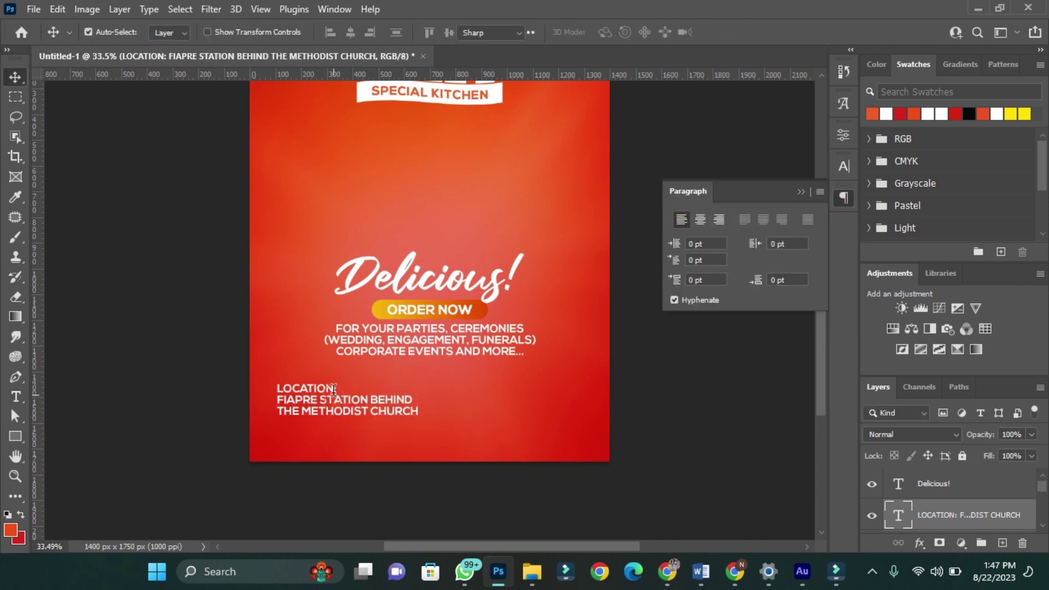
pyautogui.moveTo(276, 388); pyautogui.dragTo(338, 389)
pyautogui.hotkey('ctrl', 't')
pyautogui.click(676, 273)
pyautogui.hotkey('ctrl', 'Return')
pyautogui.press('v')
pyautogui.scroll(-4, 381, 407)
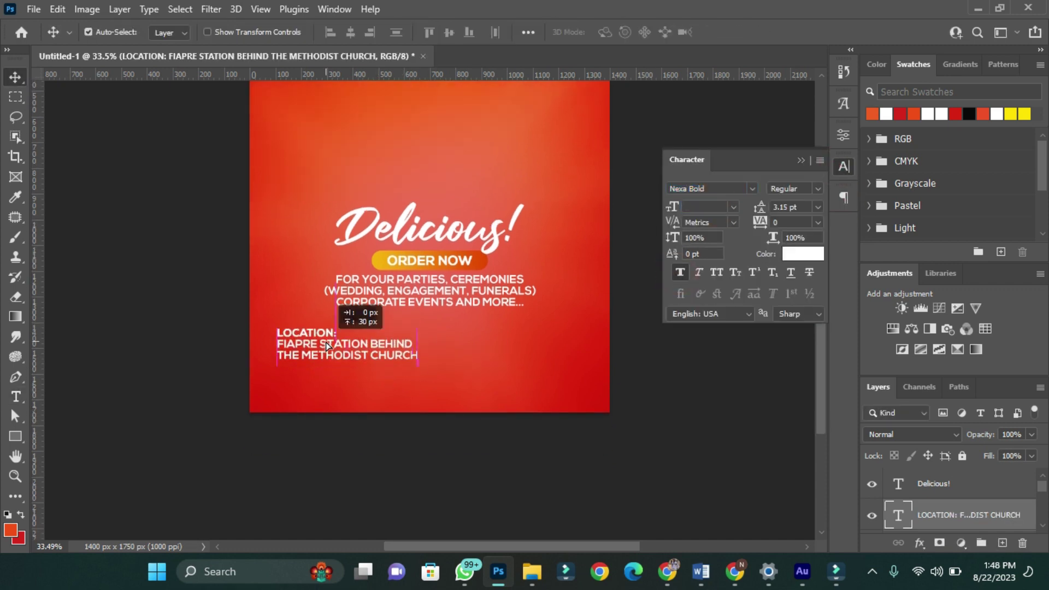
# - Duplicate the location text to the right as 'CALL TO ORDER' with phone numbers, enlarged
pyautogui.moveTo(322, 352); pyautogui.dragTo(588, 349)
pyautogui.doubleClick(464, 334)
pyautogui.write('CALL TO ORDER')
pyautogui.press('BackSpace')
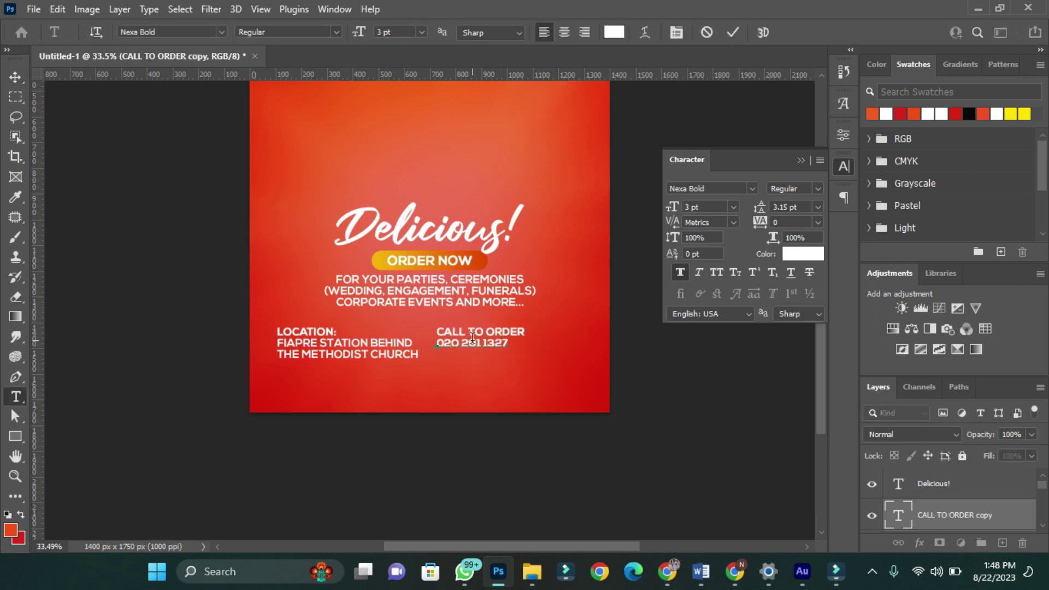
pyautogui.hotkey('ctrl', 't')
pyautogui.scroll(2, 473, 337)
pyautogui.moveTo(549, 320); pyautogui.dragTo(569, 311)
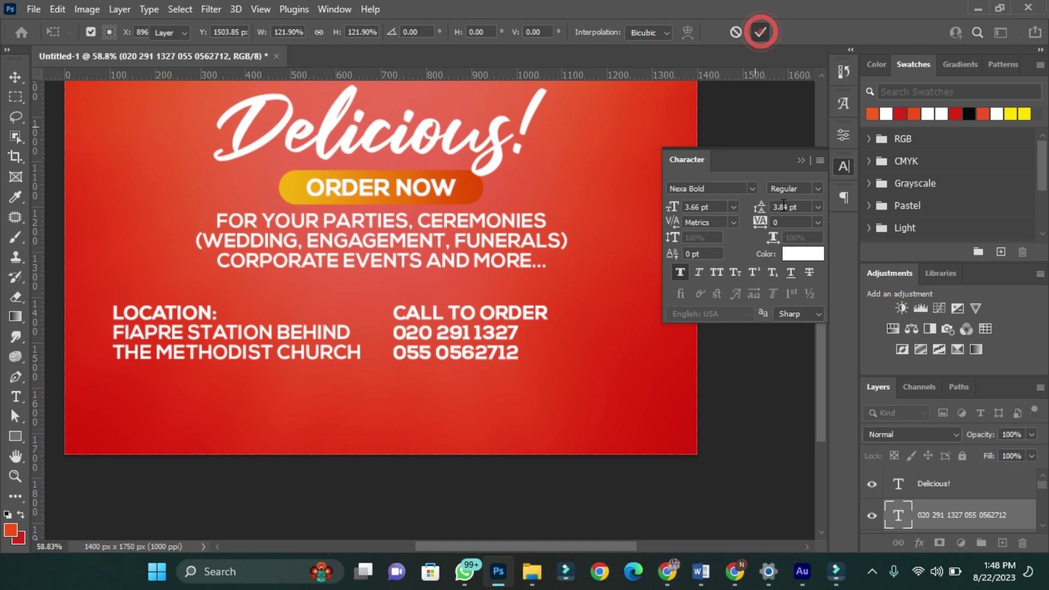
pyautogui.click(761, 32)
pyautogui.scroll(-1, 240, 308)
pyautogui.moveTo(240, 309); pyautogui.dragTo(230, 297)
# - Draw a box behind the call-to-order text and add a colon to the heading
pyautogui.press('u')
pyautogui.moveTo(370, 279); pyautogui.dragTo(561, 361)
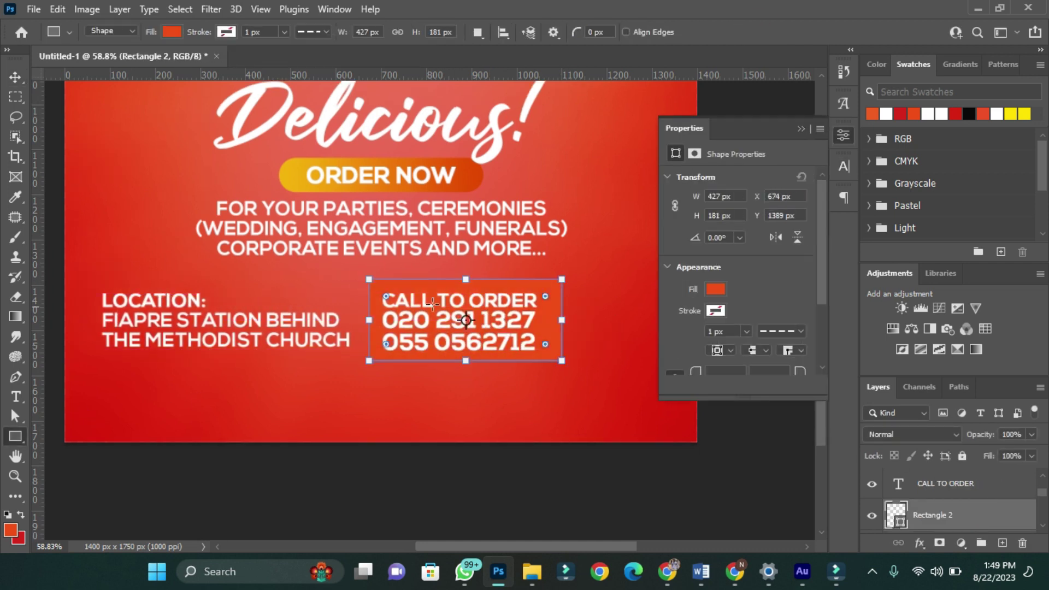
pyautogui.press('v')
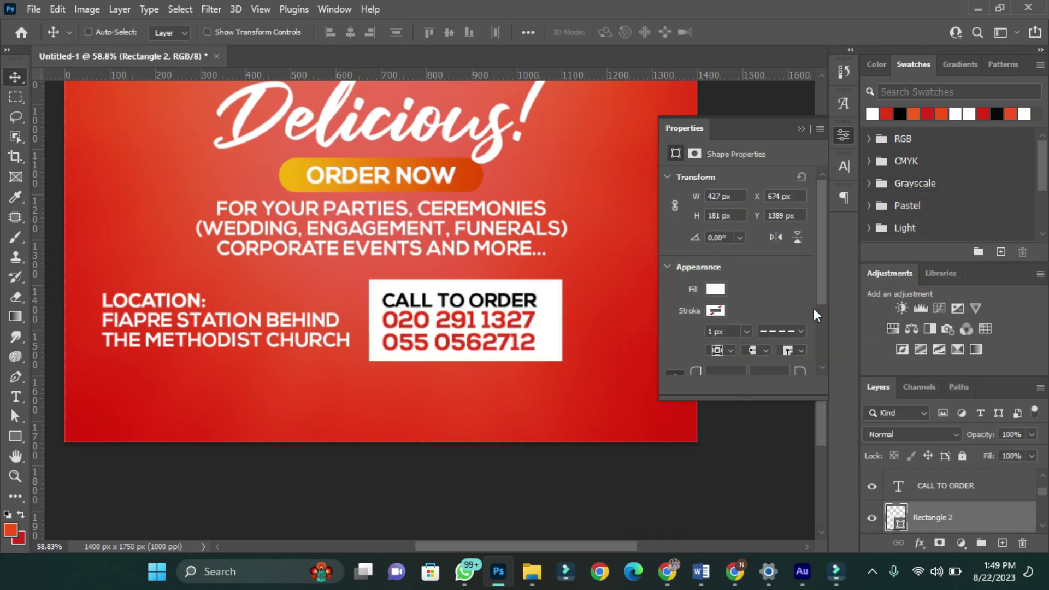
pyautogui.scroll(3, 470, 358)
pyautogui.hotkey('ctrl', 't')
pyautogui.scroll(2, 432, 413)
pyautogui.press('Return')
pyautogui.doubleClick(605, 351)
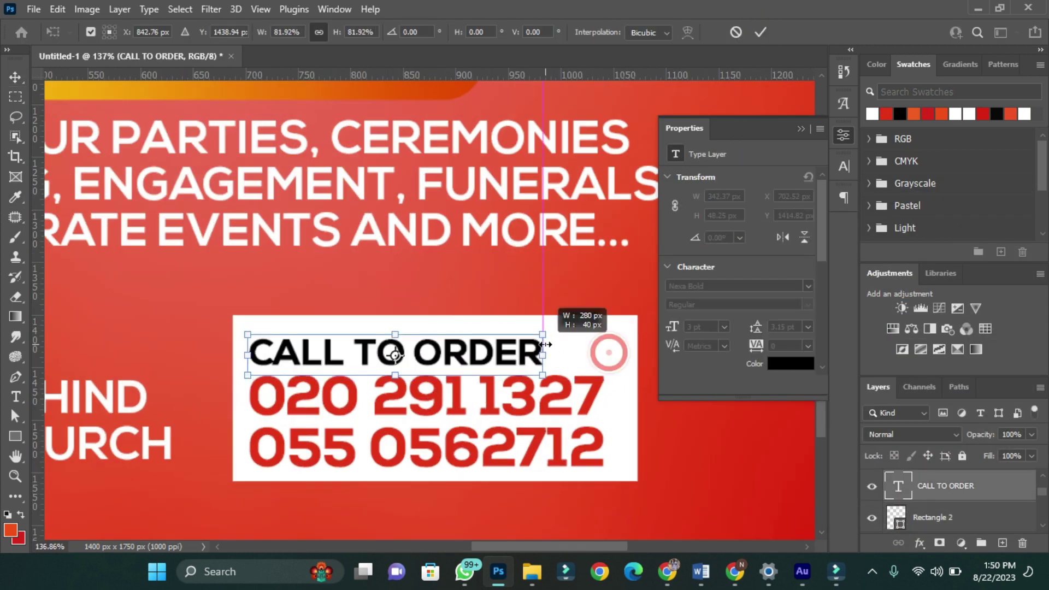
pyautogui.write(':')
pyautogui.hotkey('ctrl', '0')
# - Give the white box 35 px rounded corners
pyautogui.click(519, 453)
pyautogui.scroll(-1, 747, 273)
pyautogui.click(747, 326)
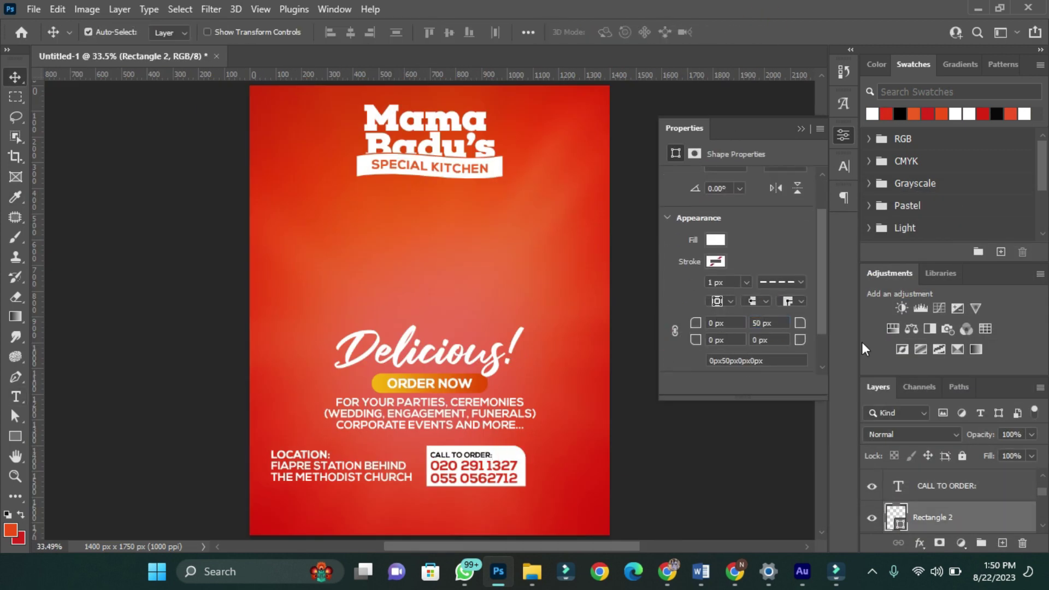
pyautogui.write('35')
pyautogui.click(474, 471)
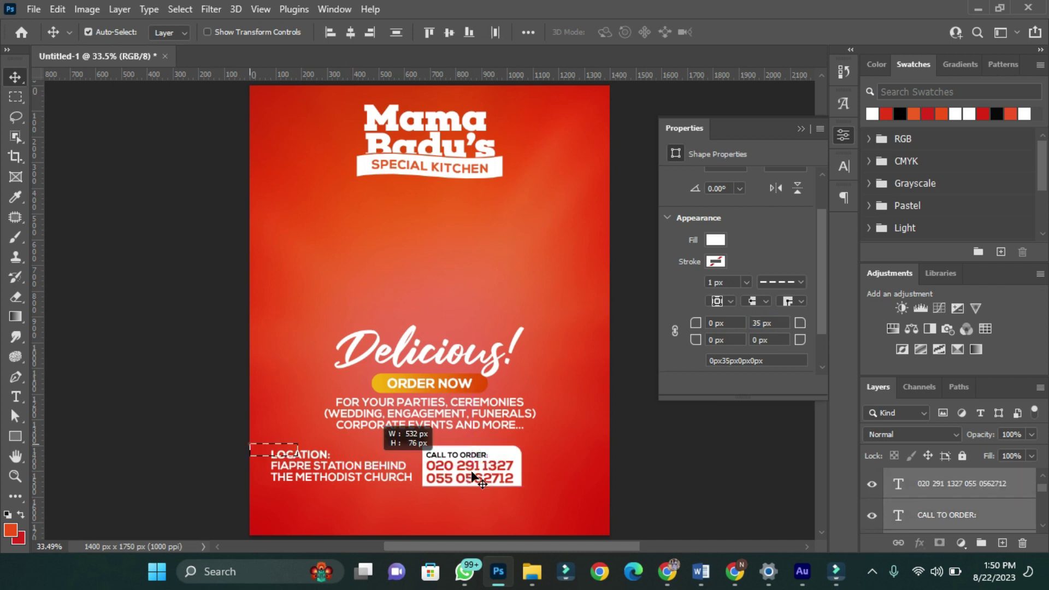
pyautogui.hotkey('ctrl', 't')
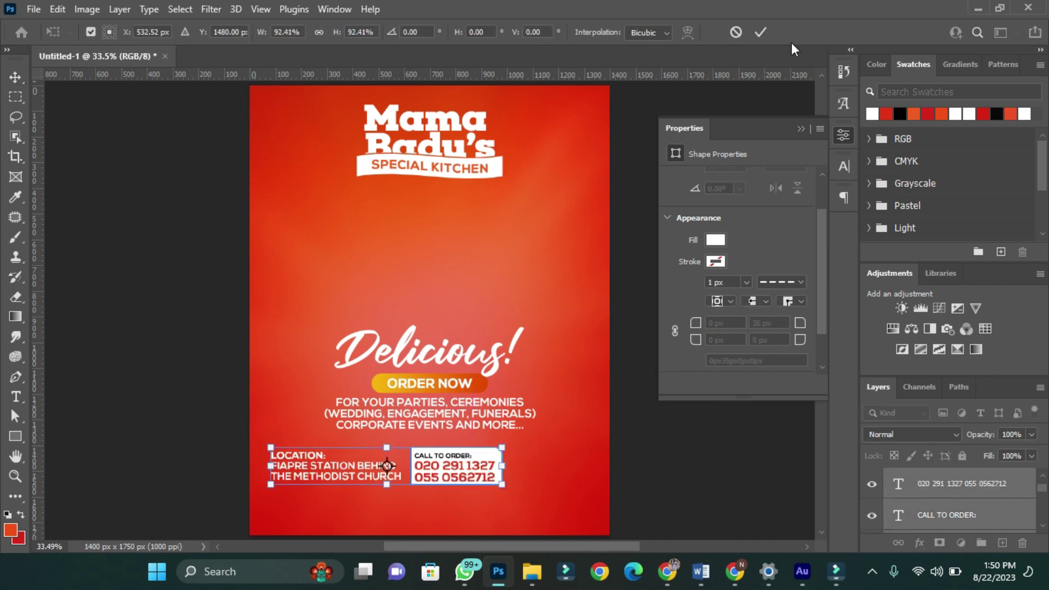
pyautogui.click(31, 10)
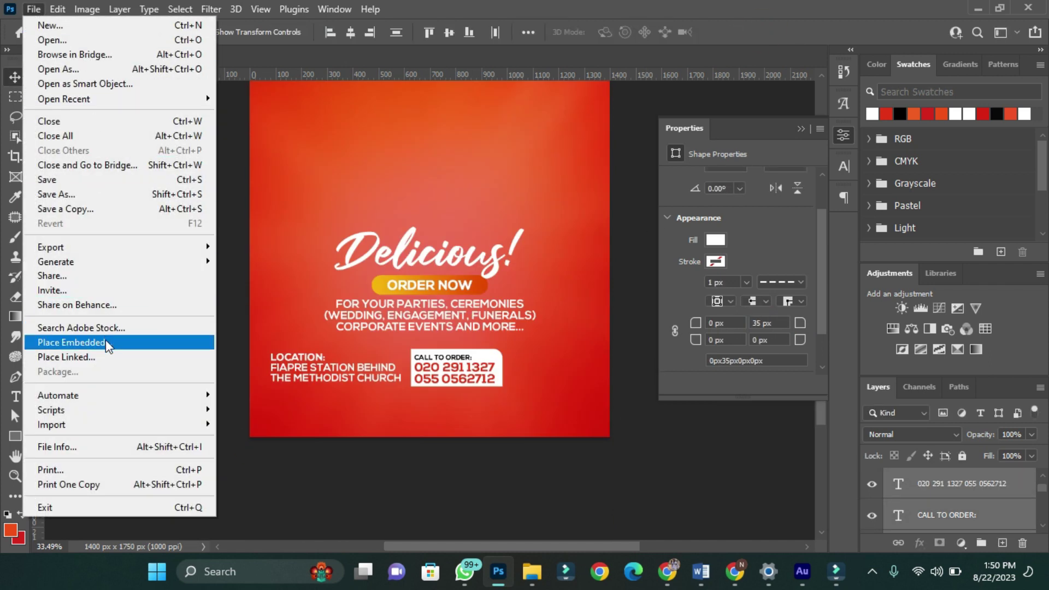
# - Embed the food-delivery image from Downloads beside the call box and give it a white colour overlay
pyautogui.click(108, 343)
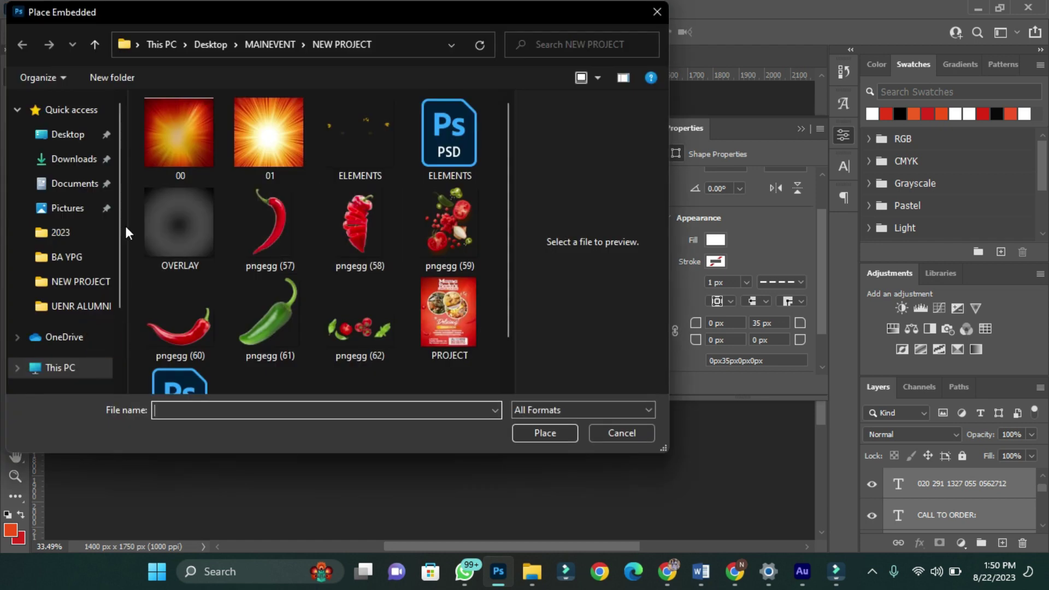
pyautogui.click(76, 160)
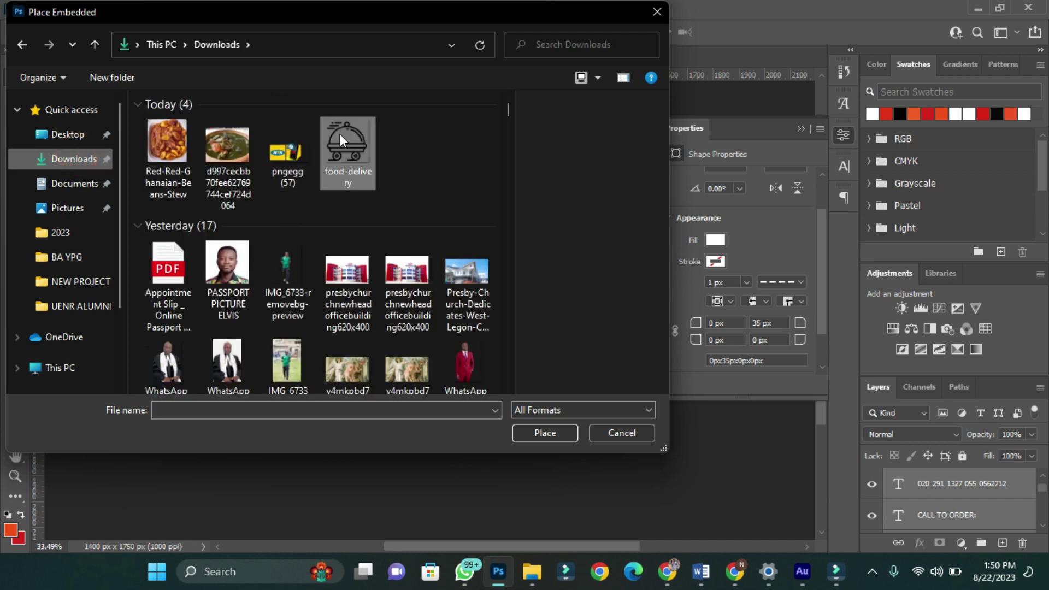
pyautogui.click(340, 138)
pyautogui.click(545, 432)
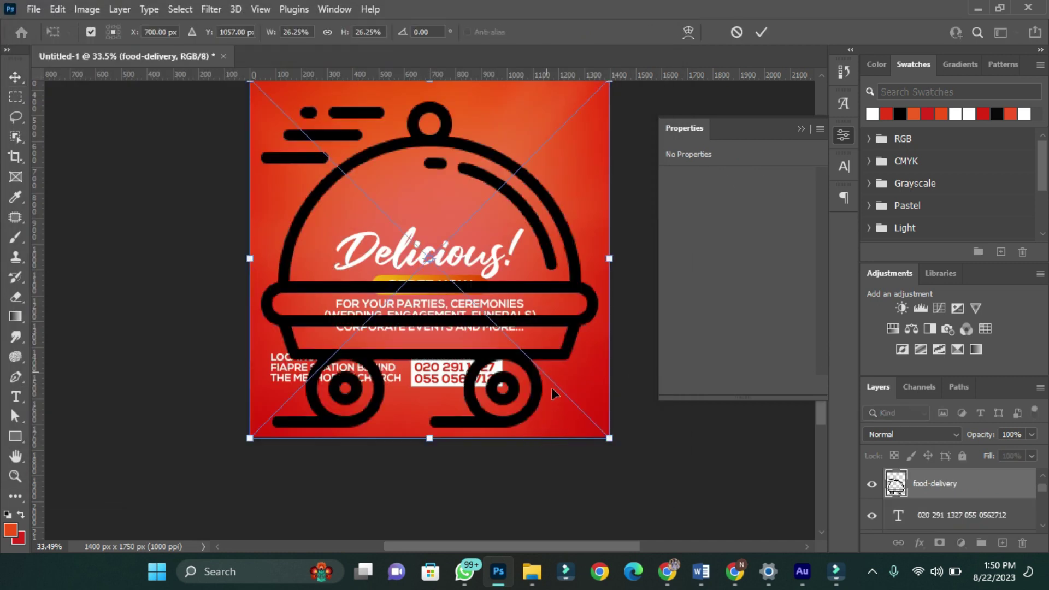
pyautogui.moveTo(610, 437); pyautogui.dragTo(562, 349)
pyautogui.press('Return')
pyautogui.moveTo(549, 386); pyautogui.dragTo(540, 386)
pyautogui.click(919, 542)
pyautogui.click(939, 484)
pyautogui.click(977, 197)
# - Group the bottom contact layers, centre the group horizontally on the canvas, and enlarge it
pyautogui.hotkey('ctrl', 'g')
pyautogui.moveTo(250, 349); pyautogui.dragTo(592, 389)
pyautogui.hotkey('ctrl', 'a')
pyautogui.click(356, 31)
pyautogui.hotkey('ctrl', 't')
pyautogui.click(758, 32)
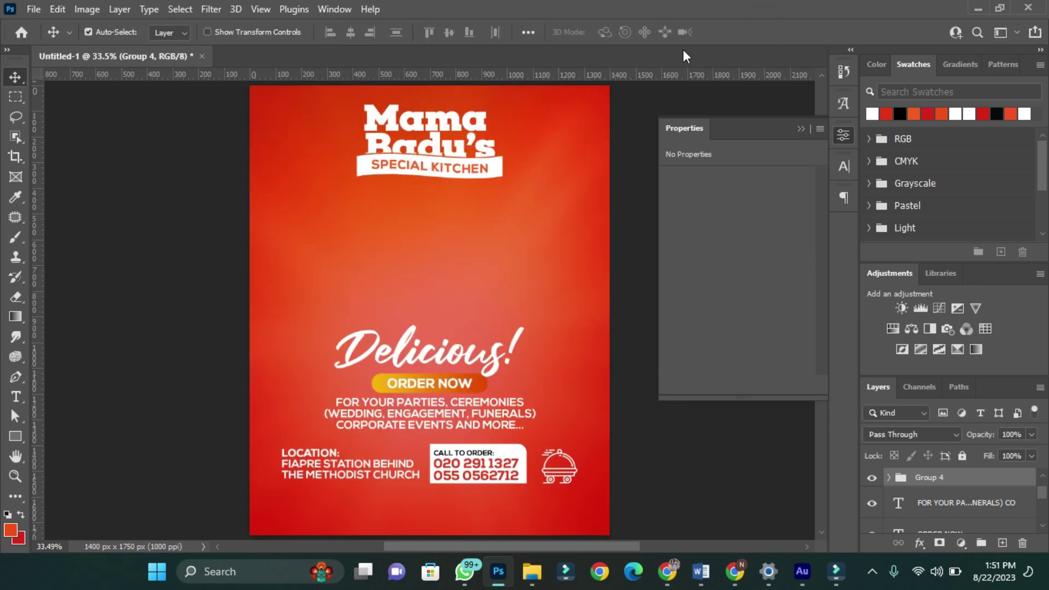
# - Nudge the box shape layer and the lower flyer content downward
pyautogui.click(583, 508)
pyautogui.hotkey('shift', 'Down')
pyautogui.hotkey('shift', 'Down')
pyautogui.hotkey('shift', 'Down')
pyautogui.hotkey('shift', 'Down')
pyautogui.hotkey('shift', 'Down')
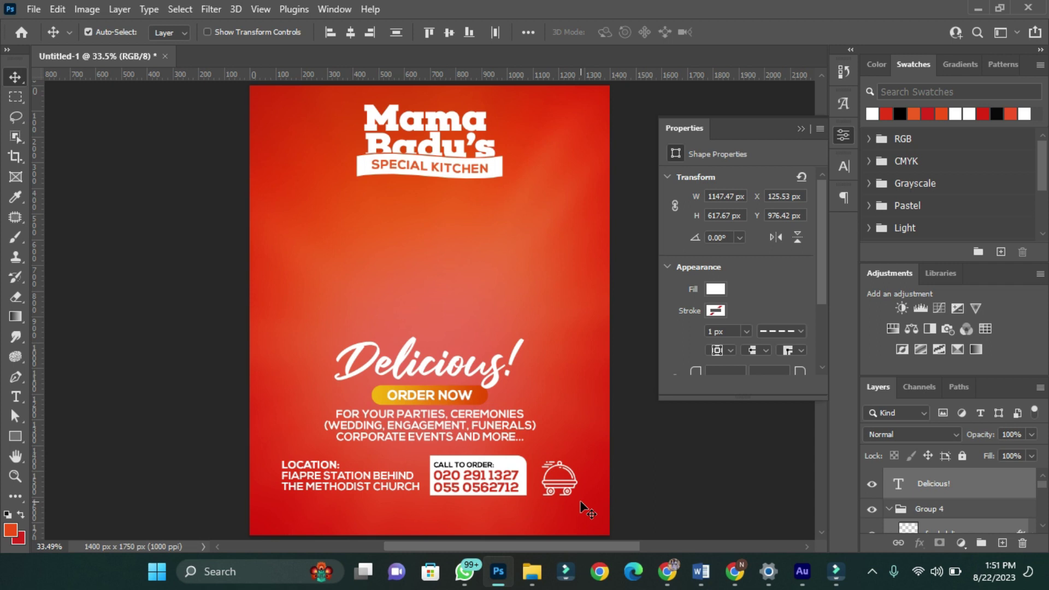
pyautogui.scroll(2, 468, 343)
pyautogui.scroll(-3, 474, 341)
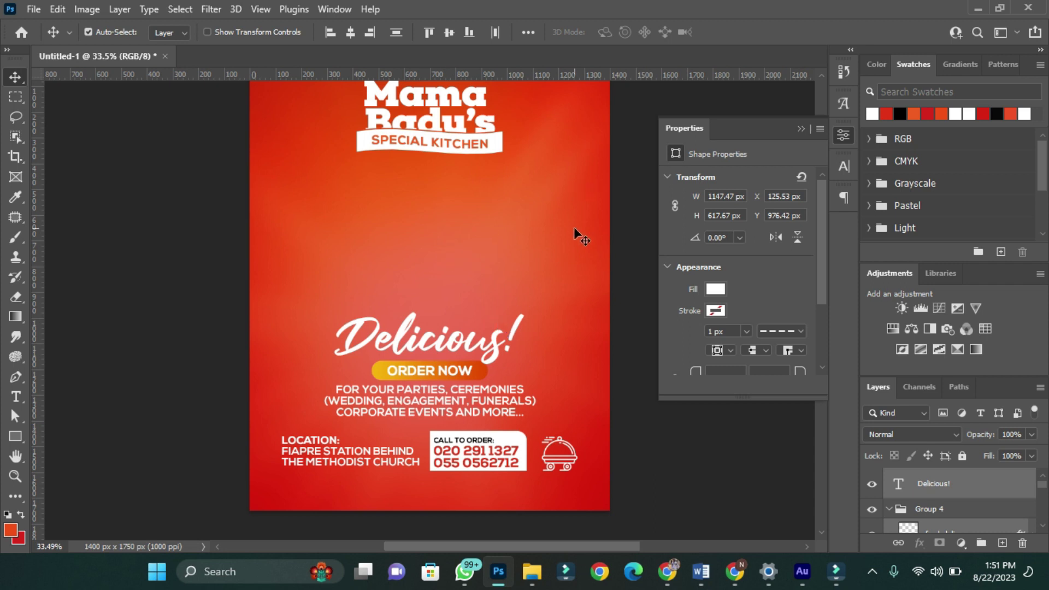
pyautogui.scroll(1, 405, 347)
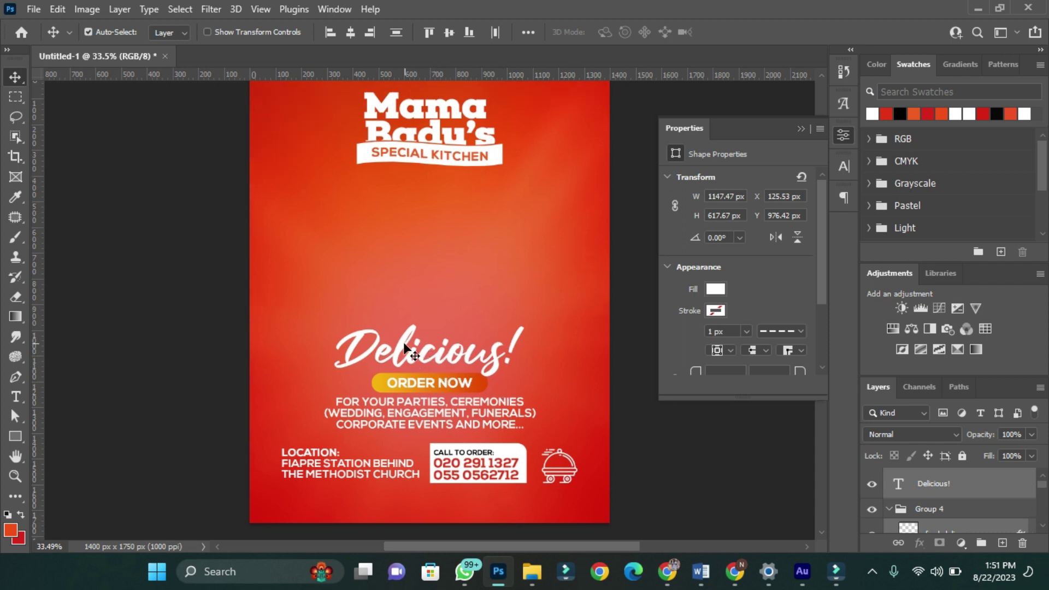
# - Draw a large circle above the Delicious! layer with the Ellipse tool
pyautogui.click(15, 441)
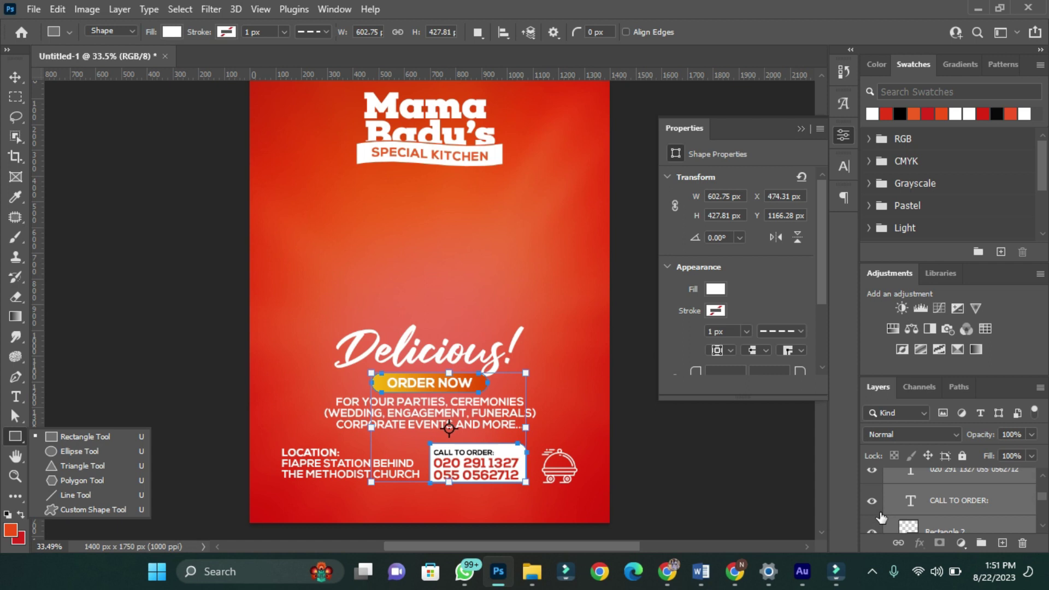
pyautogui.click(892, 511)
pyautogui.scroll(5, 903, 503)
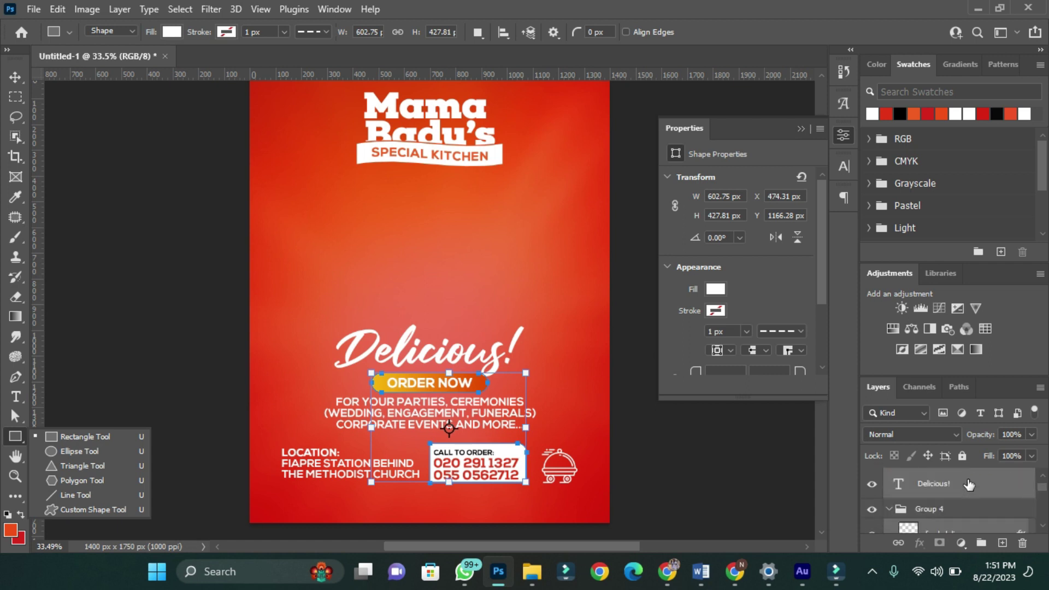
pyautogui.click(1019, 485)
pyautogui.click(11, 435)
pyautogui.click(52, 453)
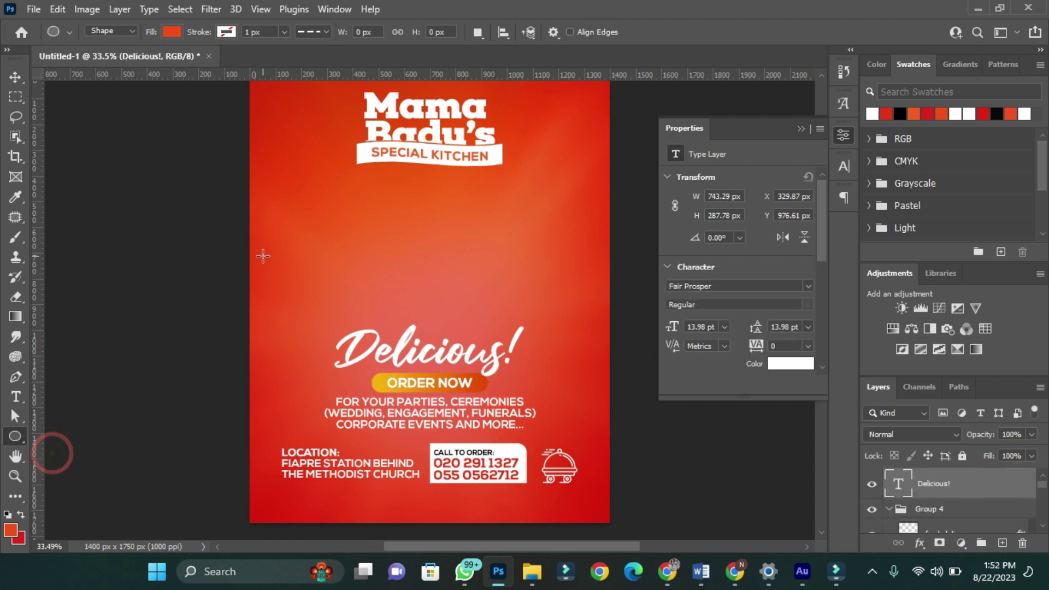
pyautogui.moveTo(423, 331); pyautogui.dragTo(416, 314)
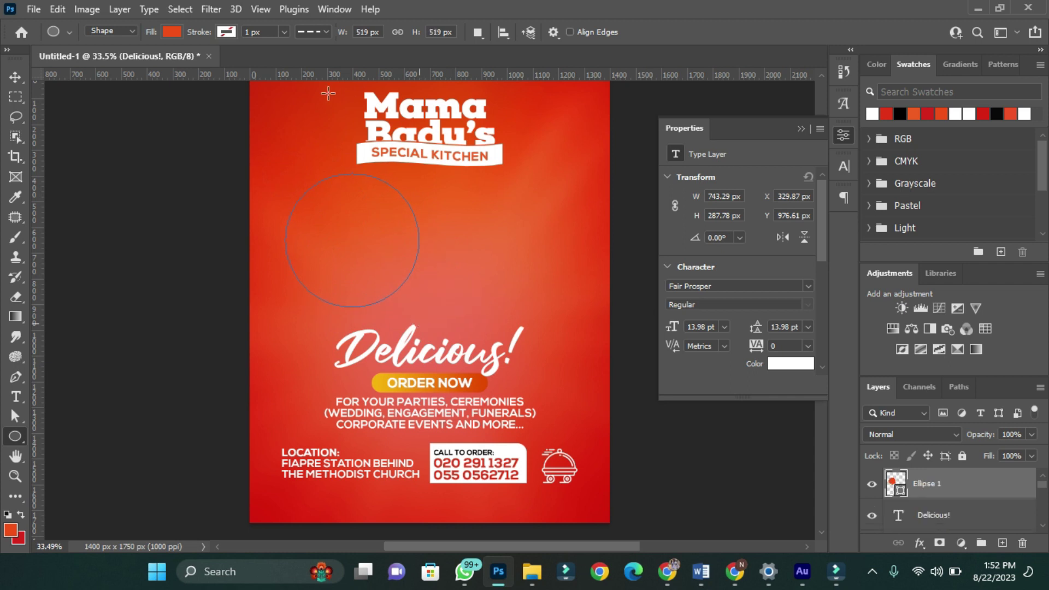
# - Give the circle a solid white 15 px outline
pyautogui.click(326, 32)
pyautogui.click(282, 82)
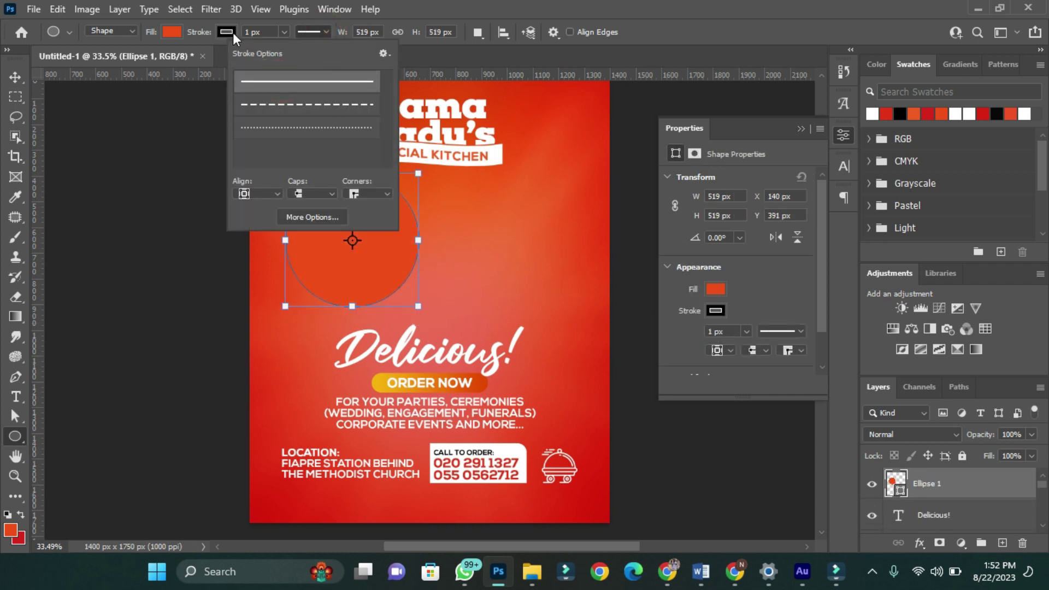
pyautogui.click(233, 32)
pyautogui.click(130, 113)
pyautogui.click(258, 32)
pyautogui.write('15')
pyautogui.press('Return')
# - Move the circle slightly down and scale it to about 89% around its centre
pyautogui.press('v')
pyautogui.moveTo(329, 217); pyautogui.dragTo(339, 236)
pyautogui.hotkey('ctrl', 't')
pyautogui.moveTo(427, 321); pyautogui.dragTo(417, 318)
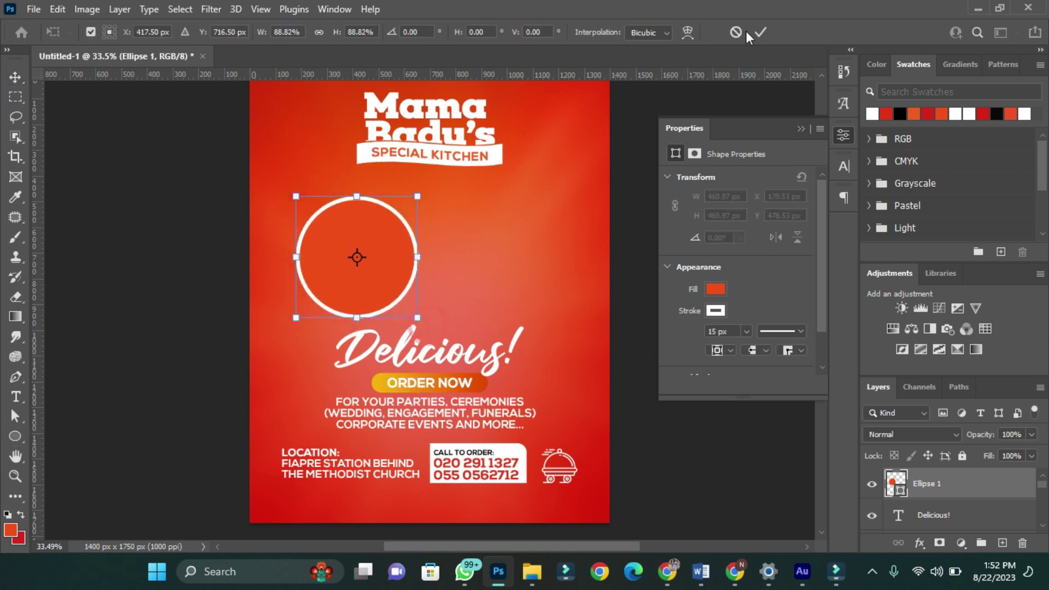
pyautogui.click(761, 32)
# - Alt-drag two circle copies, shrink the top one to about 82%, and arrange the cluster
pyautogui.moveTo(391, 264); pyautogui.dragTo(460, 235)
pyautogui.hotkey('ctrl', 't')
pyautogui.moveTo(492, 285); pyautogui.dragTo(474, 288)
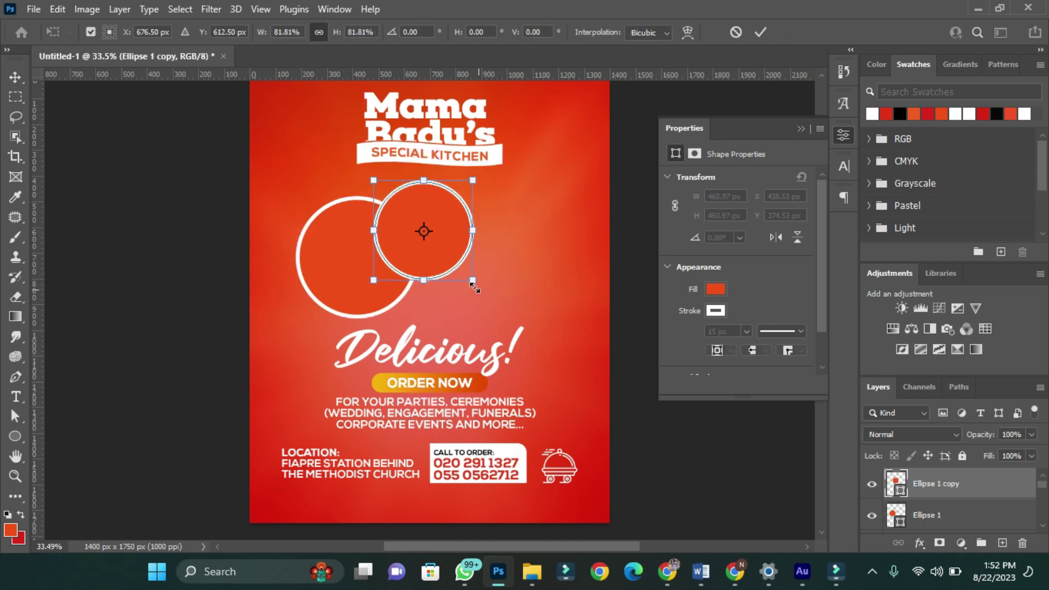
pyautogui.click(761, 32)
pyautogui.moveTo(366, 295); pyautogui.dragTo(492, 299)
pyautogui.moveTo(437, 239); pyautogui.dragTo(459, 234)
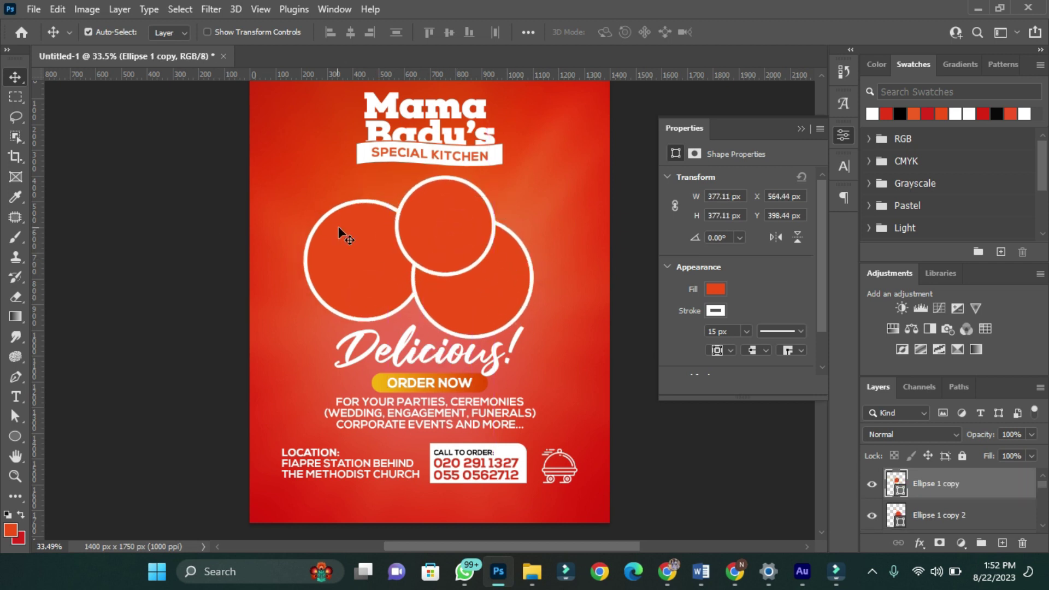
pyautogui.click(343, 257)
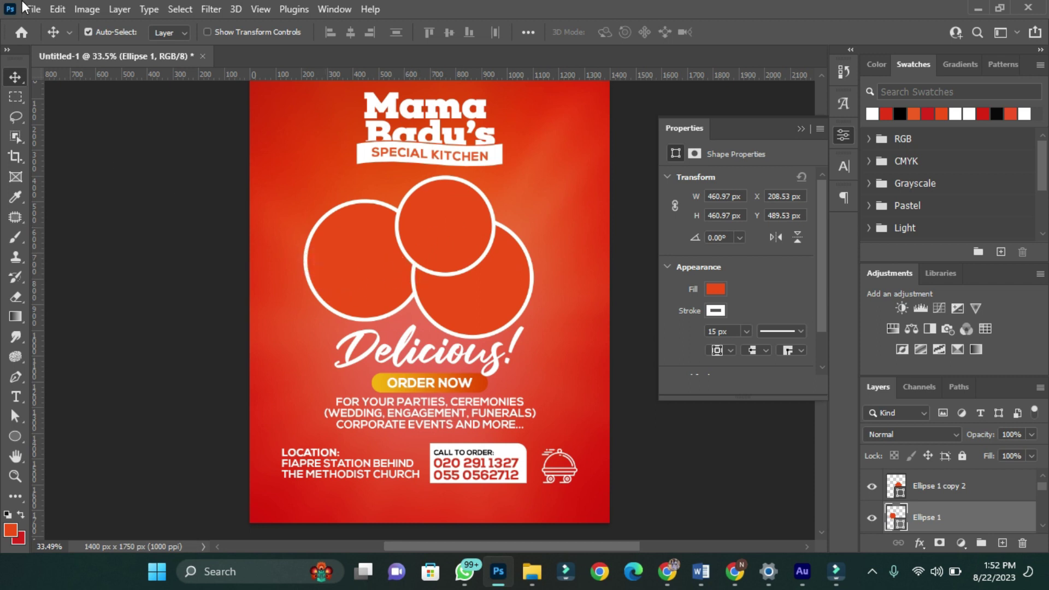
# - Place the green soup photo at about 6% over the left circle and clip it inside
pyautogui.hotkey('alt', 'e')
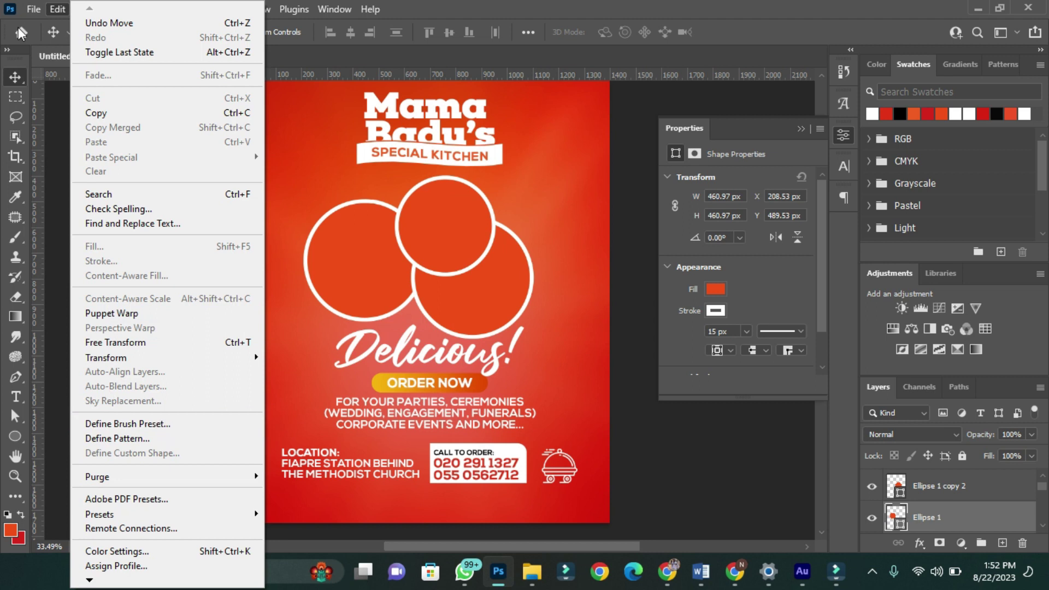
pyautogui.click(33, 10)
pyautogui.click(162, 341)
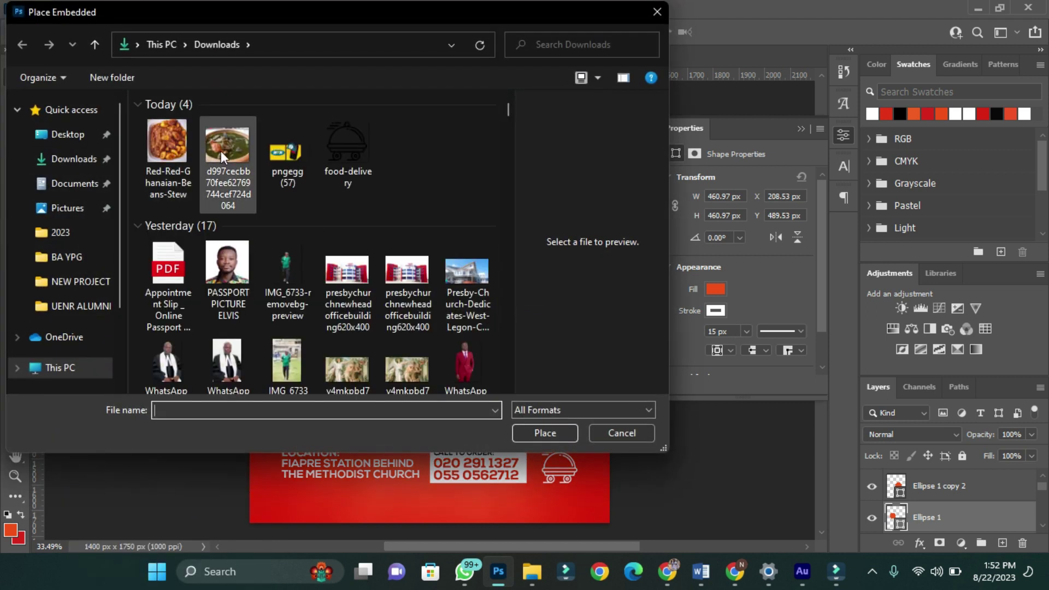
pyautogui.click(224, 145)
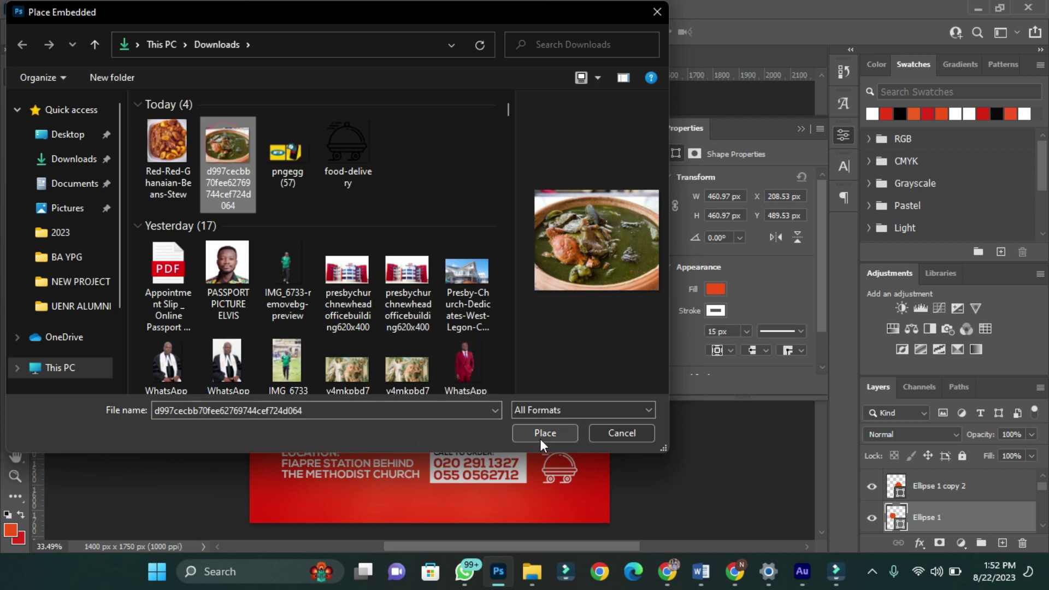
pyautogui.click(544, 433)
pyautogui.moveTo(610, 447); pyautogui.dragTo(454, 334)
pyautogui.moveTo(388, 312); pyautogui.dragTo(385, 301)
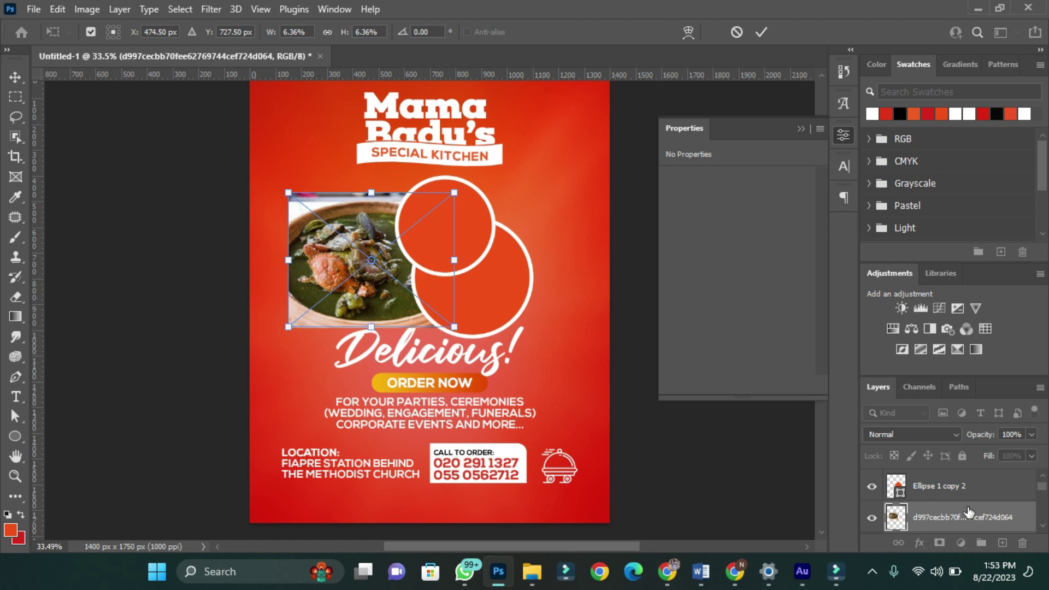
pyautogui.click(968, 515)
pyautogui.rightClick(959, 520)
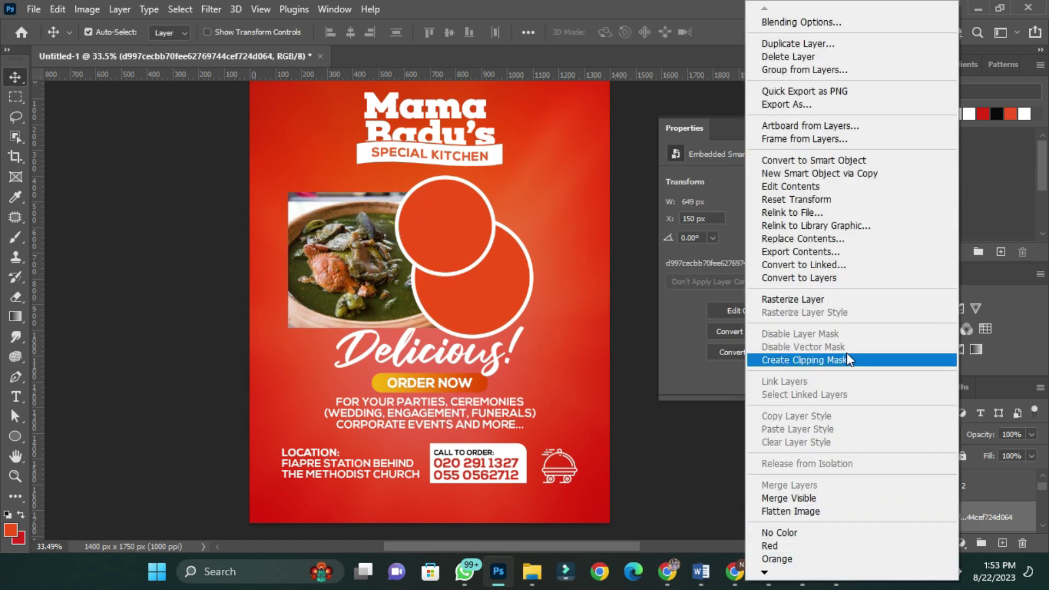
pyautogui.click(833, 362)
# - Place the chicken photo over the top circle and clip it inside
pyautogui.click(34, 10)
pyautogui.click(55, 321)
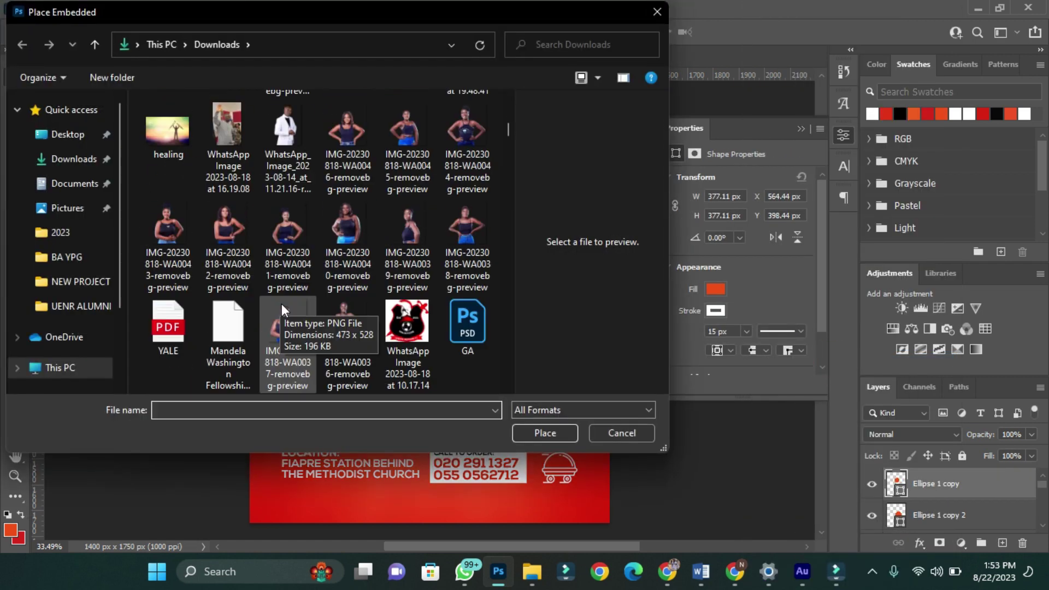
pyautogui.doubleClick(383, 261)
pyautogui.moveTo(614, 398); pyautogui.dragTo(543, 257)
pyautogui.press('Return')
pyautogui.rightClick(961, 483)
pyautogui.click(832, 362)
# - Clip the fufu and light soup photo inside the bottom-right circle and select the food-circle group
pyautogui.scroll(3, 468, 272)
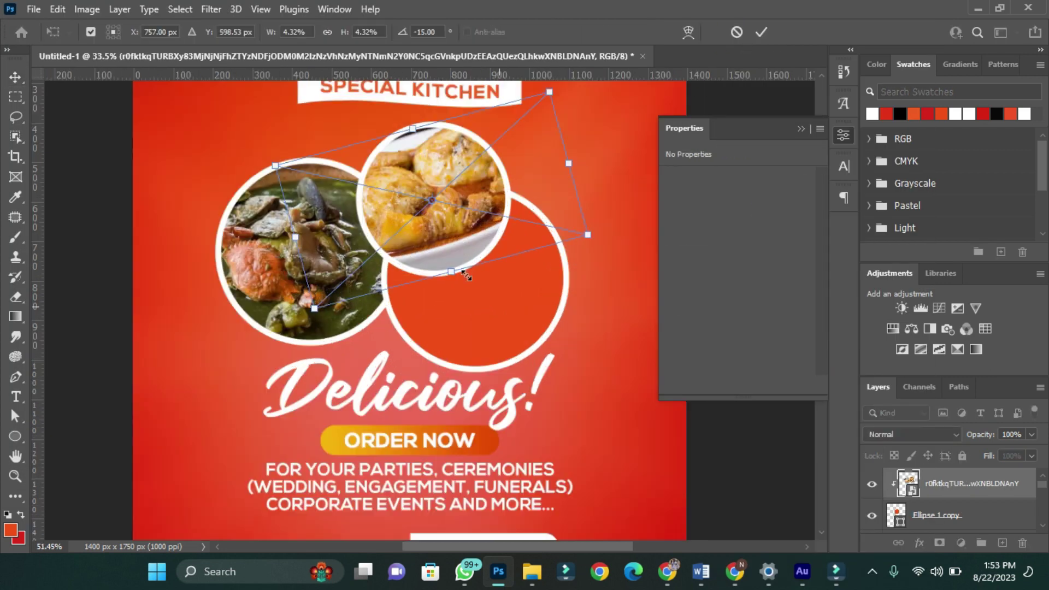
pyautogui.click(510, 319)
pyautogui.click(34, 9)
pyautogui.click(54, 321)
pyautogui.scroll(-10, 371, 286)
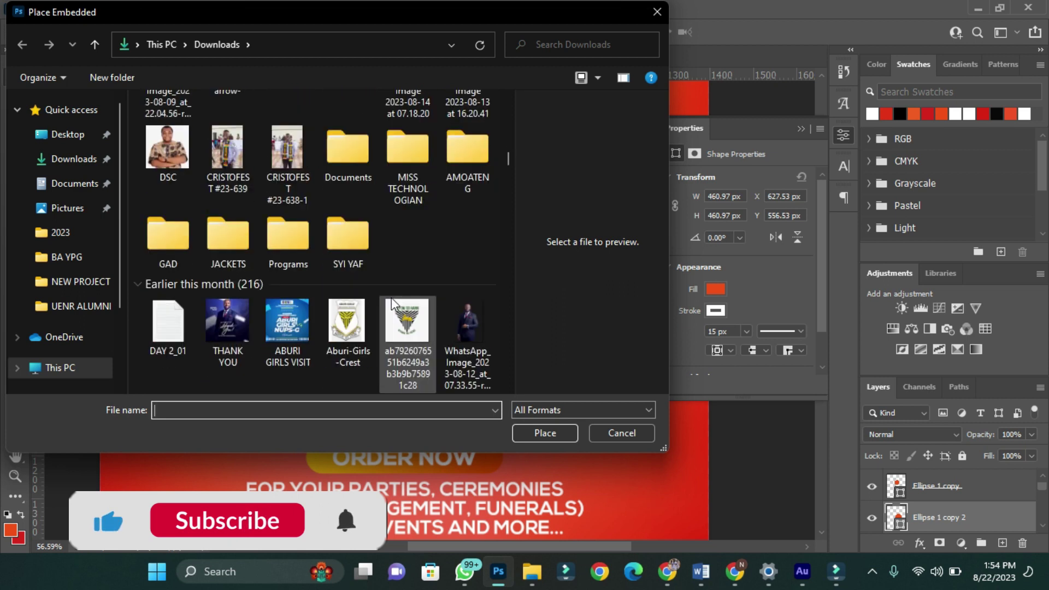
pyautogui.doubleClick(410, 387)
pyautogui.scroll(-3, 464, 305)
pyautogui.click(761, 31)
pyautogui.hotkey('ctrl', 'alt', 'g')
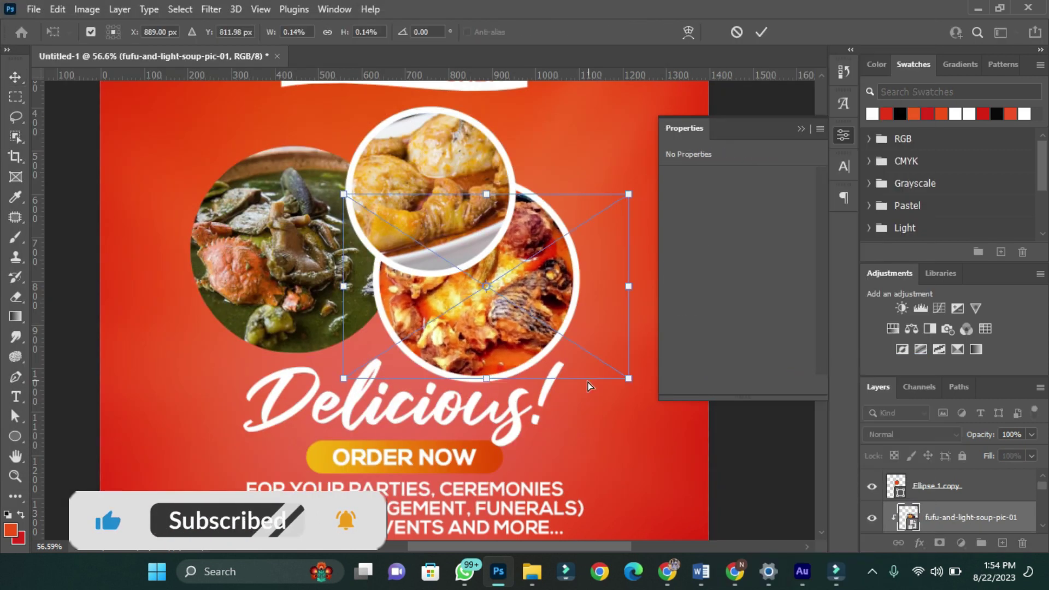
pyautogui.click(890, 528)
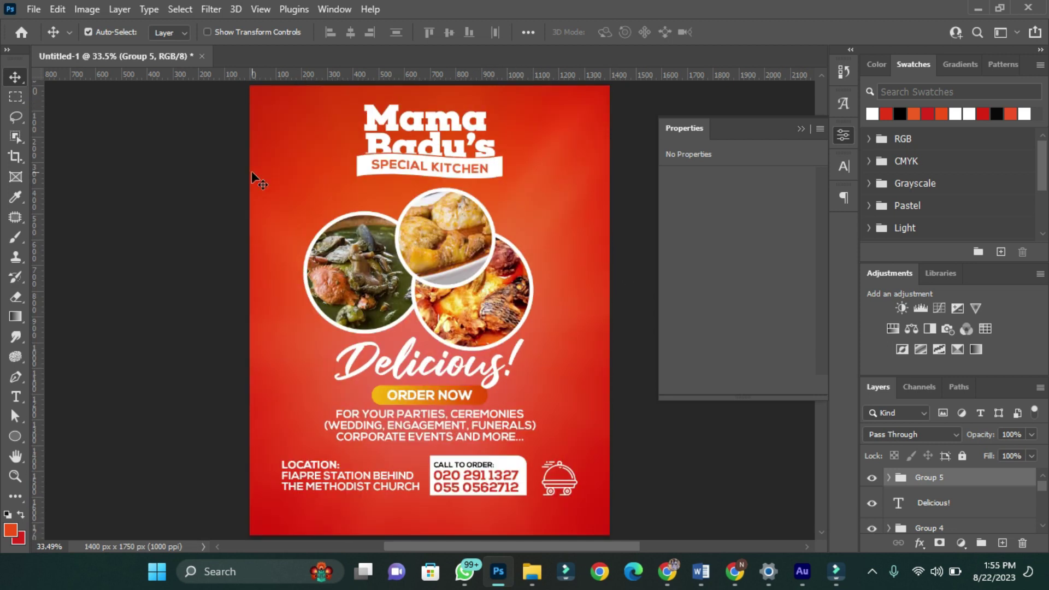
pyautogui.click(31, 11)
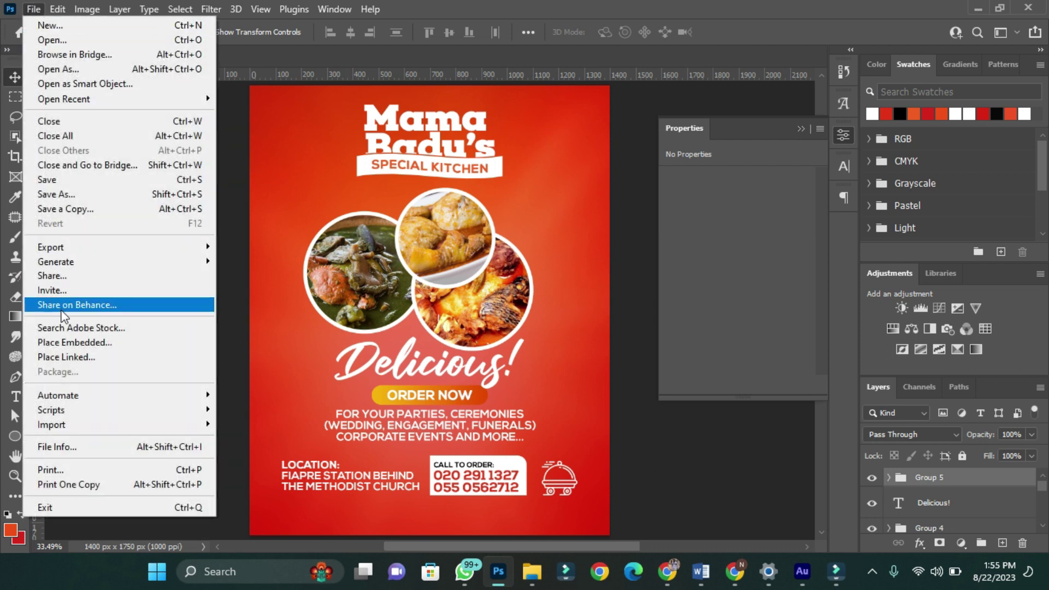
# - Place the red chili pngegg (57) from the NEW PROJECT folder at about 6%
pyautogui.click(77, 342)
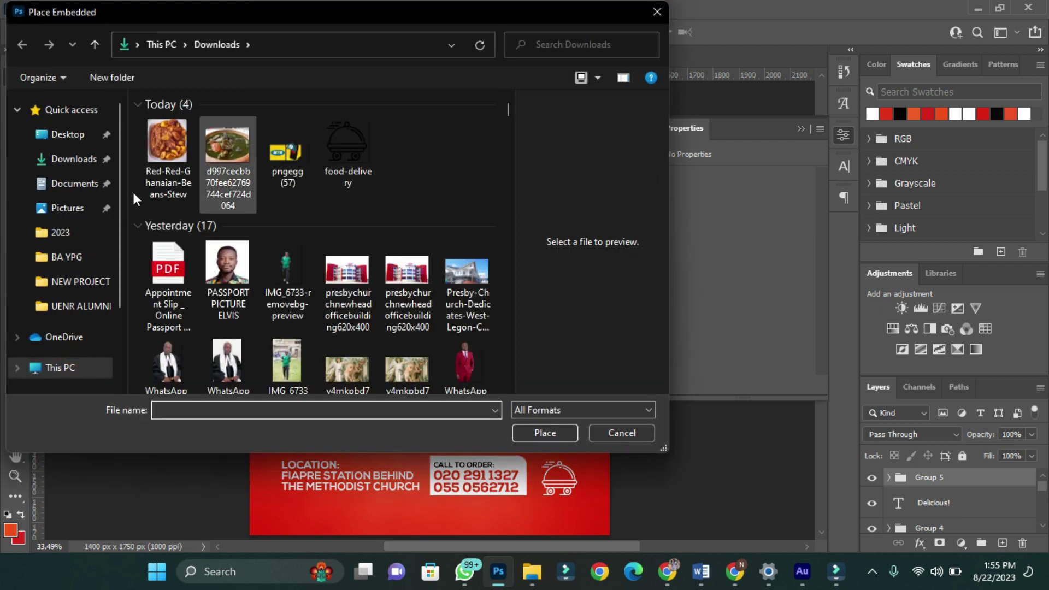
pyautogui.click(76, 282)
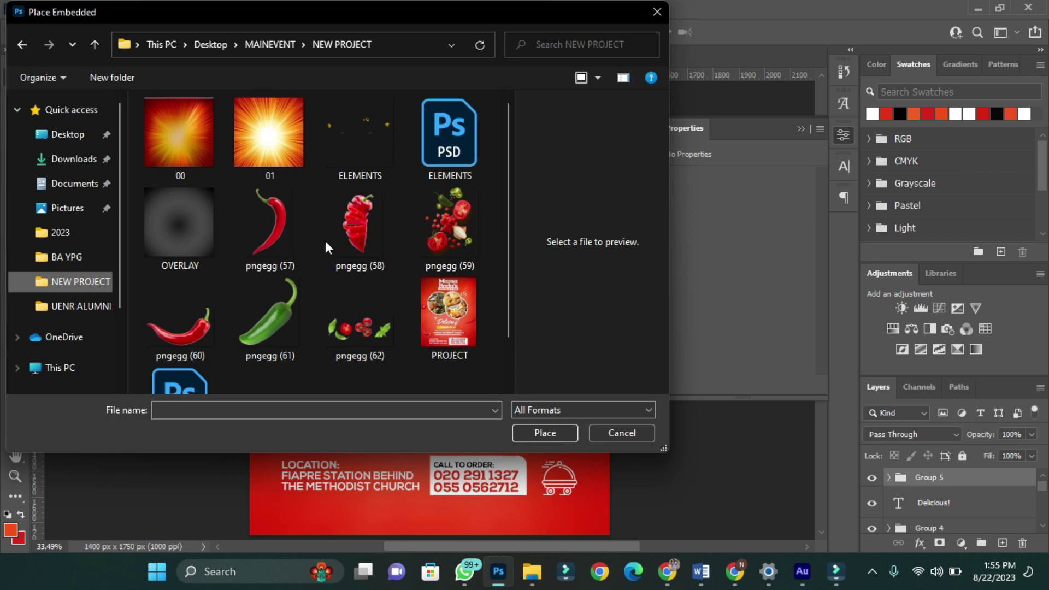
pyautogui.click(273, 225)
pyautogui.click(558, 432)
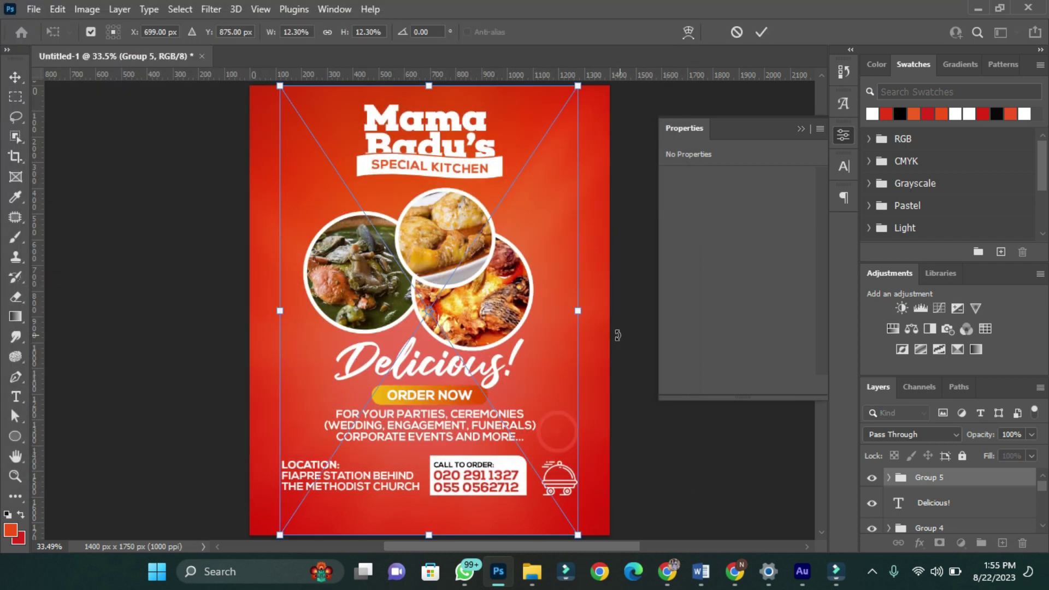
pyautogui.moveTo(578, 536); pyautogui.dragTo(463, 429)
pyautogui.click(761, 32)
# - Mask the red chili from its pixel selection and move it to the flyer's right edge
pyautogui.rightClick(896, 483)
pyautogui.click(910, 206)
pyautogui.click(180, 9)
pyautogui.click(194, 241)
pyautogui.click(590, 167)
pyautogui.click(341, 130)
pyautogui.press('Return')
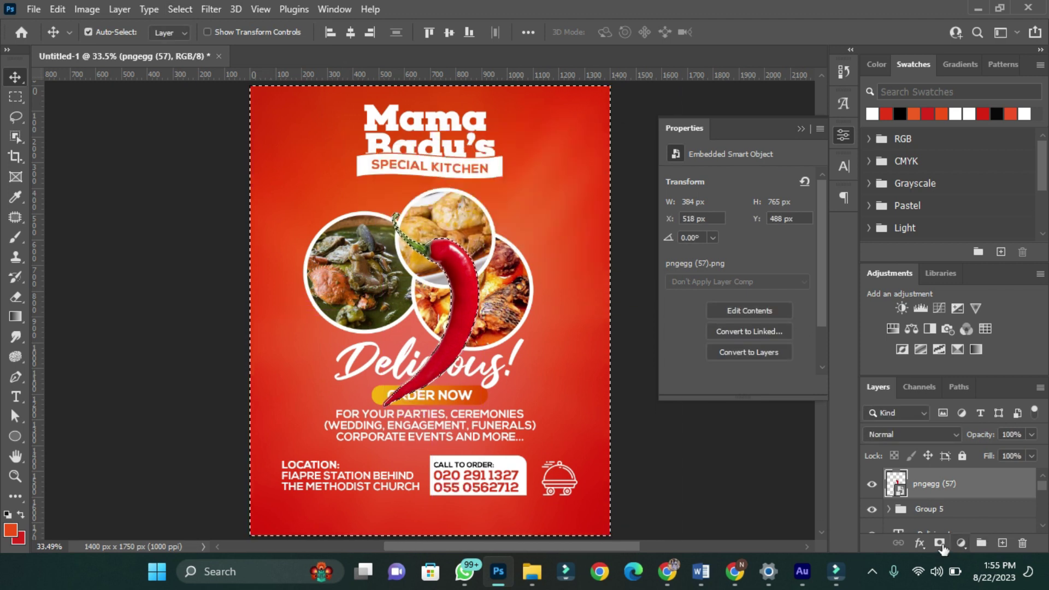
pyautogui.click(939, 543)
pyautogui.moveTo(464, 273); pyautogui.dragTo(599, 268)
# - Apply a 10-pixel Gaussian Blur to the red chili
pyautogui.click(212, 10)
pyautogui.click(241, 27)
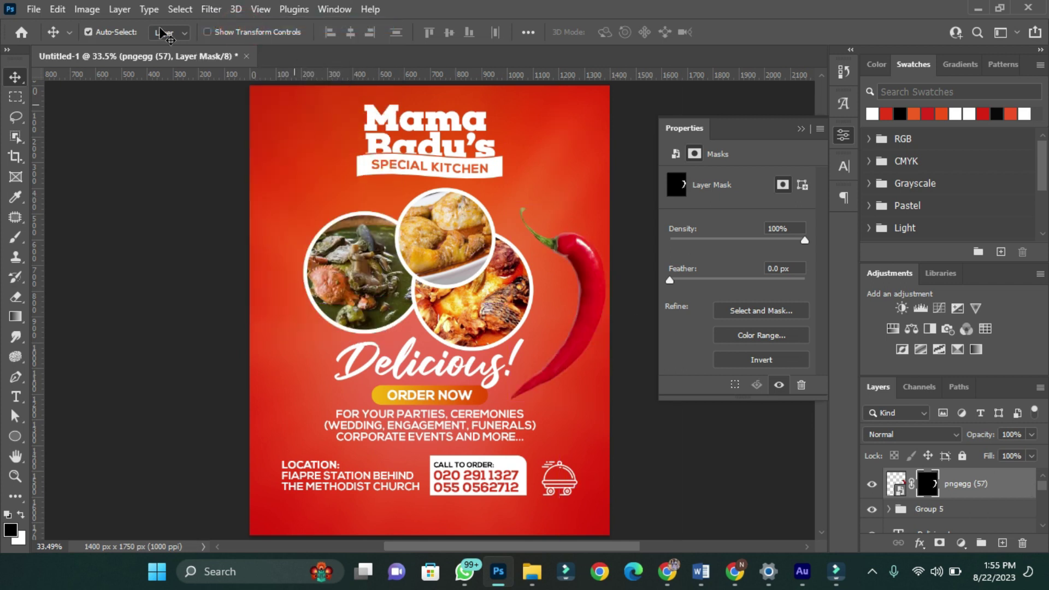
pyautogui.click(896, 484)
pyautogui.click(212, 10)
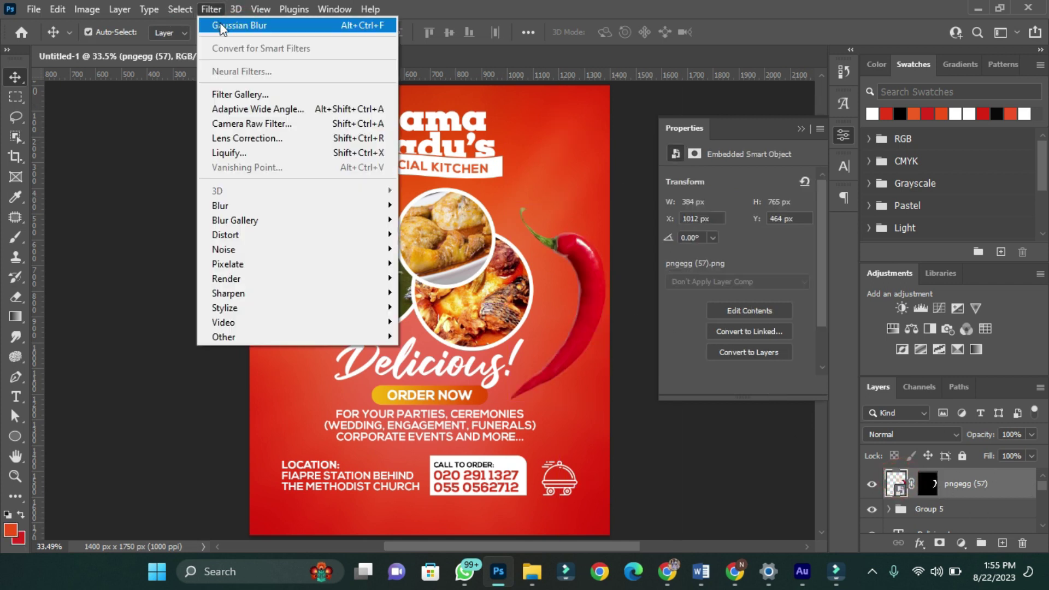
pyautogui.click(254, 207)
pyautogui.click(437, 263)
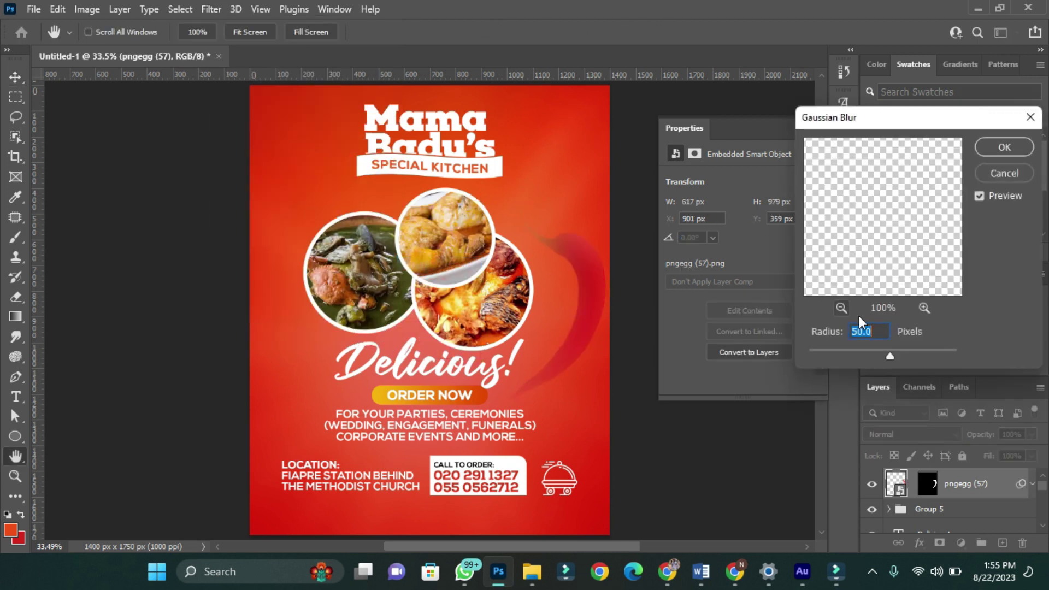
pyautogui.moveTo(850, 353); pyautogui.dragTo(846, 353)
pyautogui.doubleClick(881, 330)
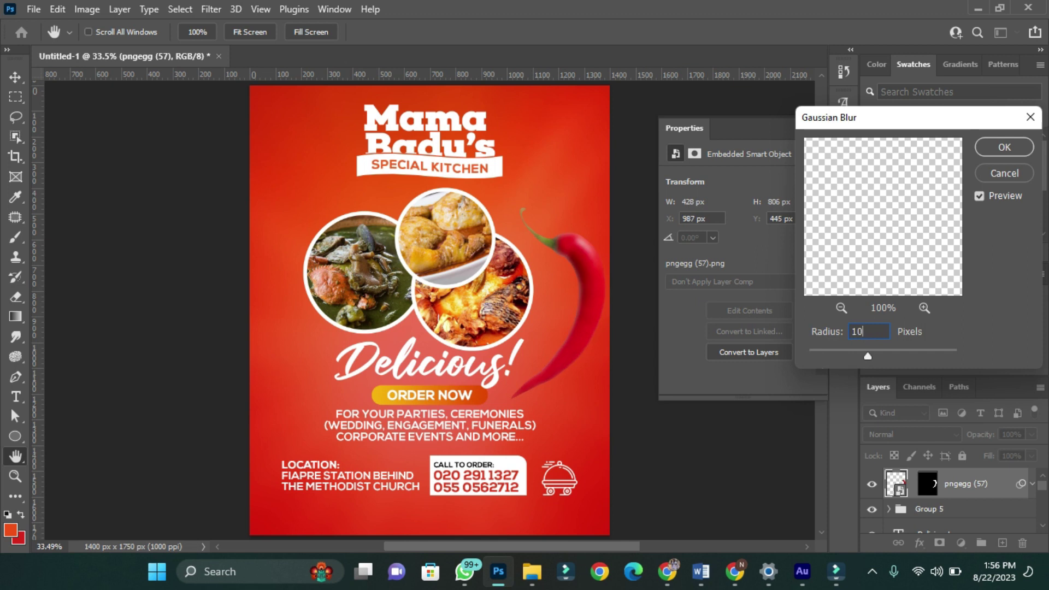
pyautogui.write('10')
pyautogui.press('Return')
# - Shrink the red chili slightly and push it down-right past the flyer edge
pyautogui.press('v')
pyautogui.hotkey('ctrl', 't')
pyautogui.press('Return')
pyautogui.moveTo(628, 403); pyautogui.dragTo(621, 405)
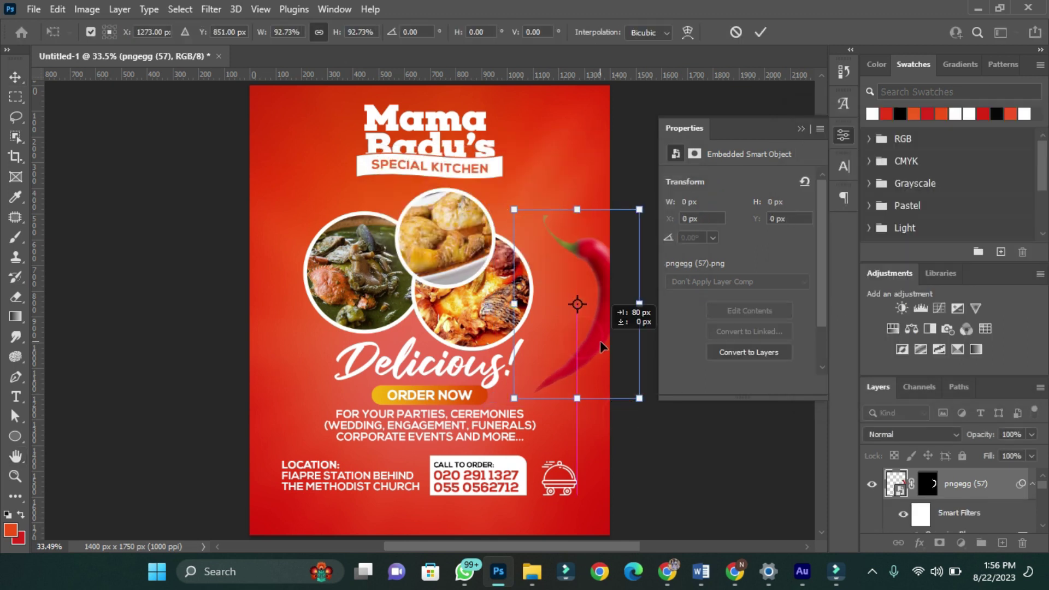
pyautogui.moveTo(604, 339); pyautogui.dragTo(643, 373)
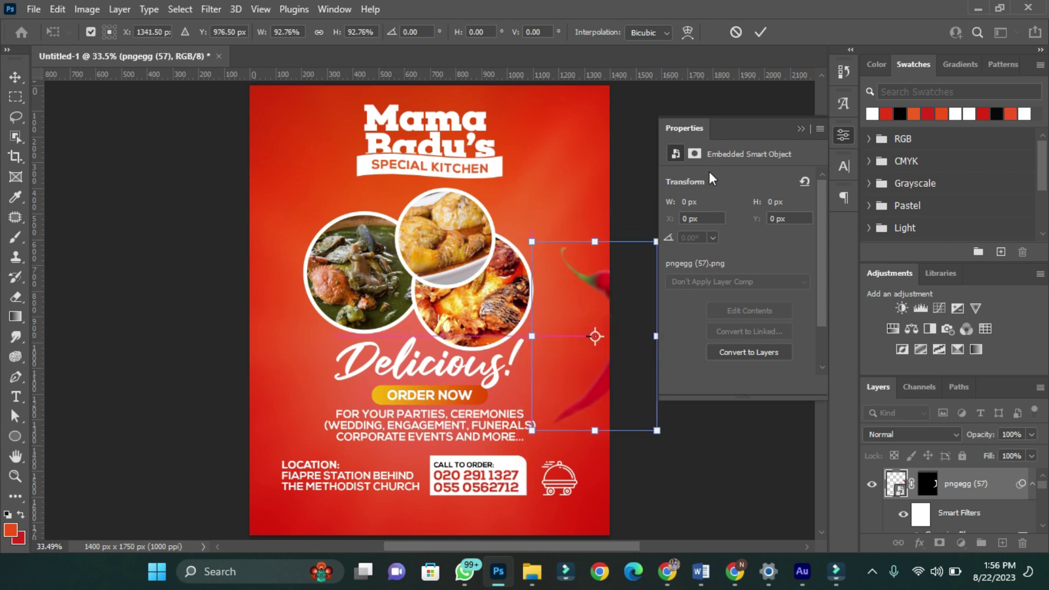
pyautogui.click(760, 33)
# - Place the green chili pngegg (61) on the flyer at about 4%
pyautogui.click(33, 9)
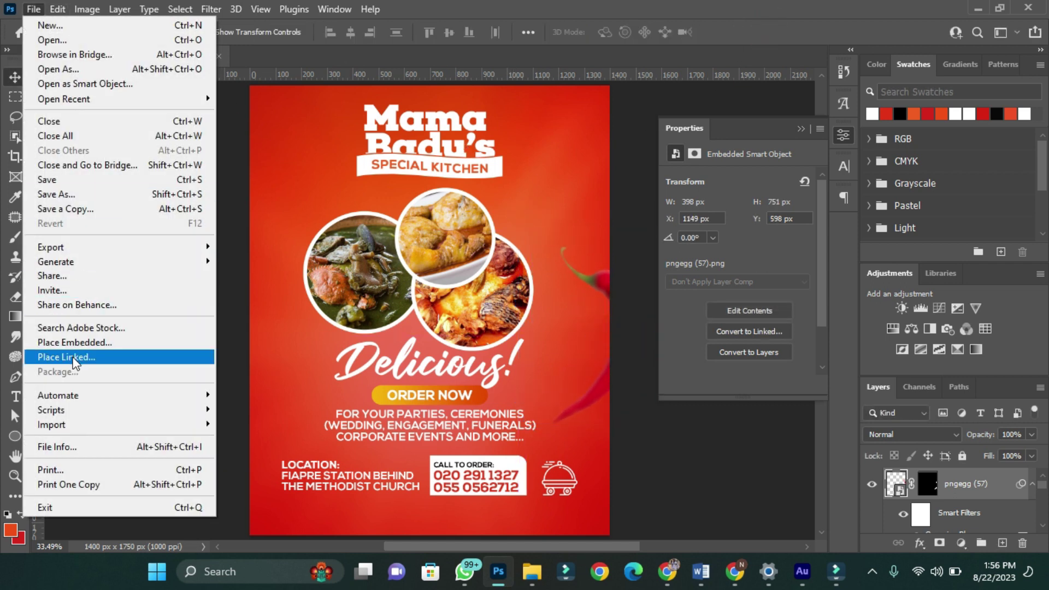
pyautogui.click(68, 354)
pyautogui.click(545, 433)
pyautogui.moveTo(608, 515); pyautogui.dragTo(323, 421)
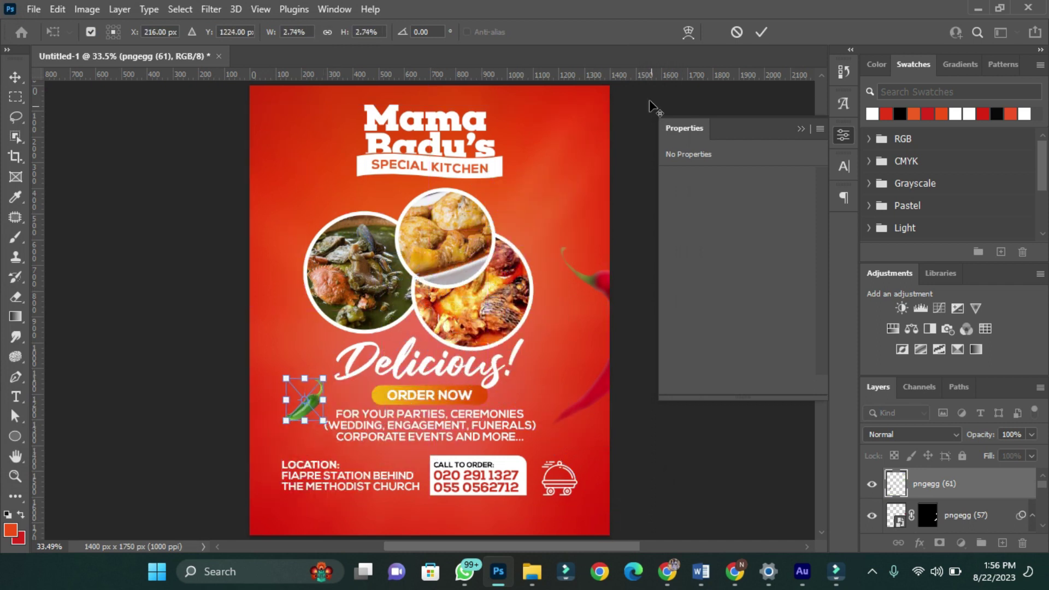
pyautogui.press('Return')
# - Give the green chili a 5-pixel Gaussian Blur and nudge it slightly lower
pyautogui.moveTo(240, 206)
pyautogui.click(432, 202)
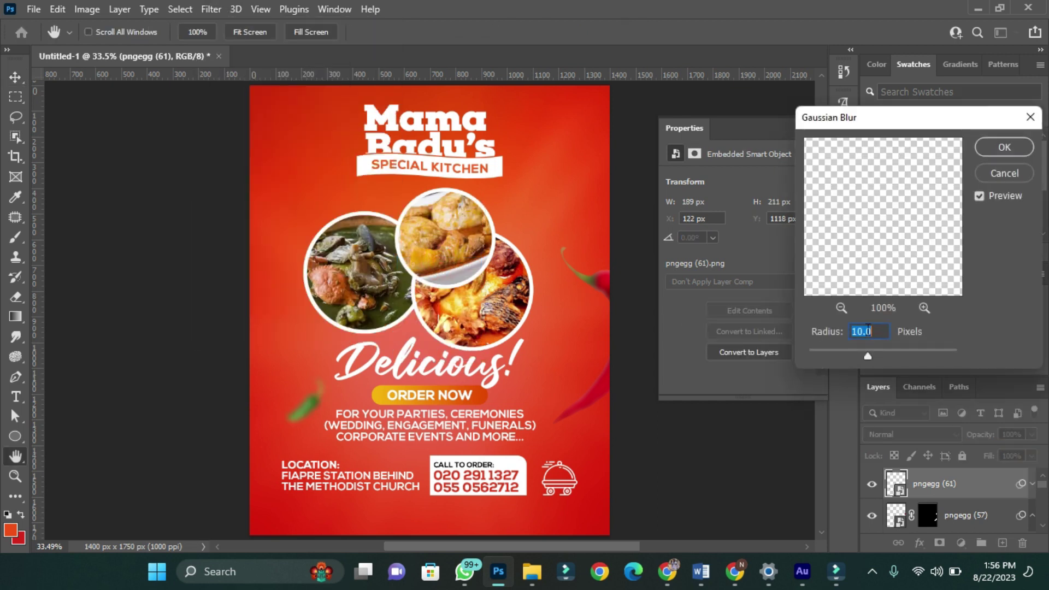
pyautogui.write('5')
pyautogui.press('Return')
pyautogui.moveTo(306, 407); pyautogui.dragTo(304, 414)
pyautogui.click(34, 9)
pyautogui.click(62, 43)
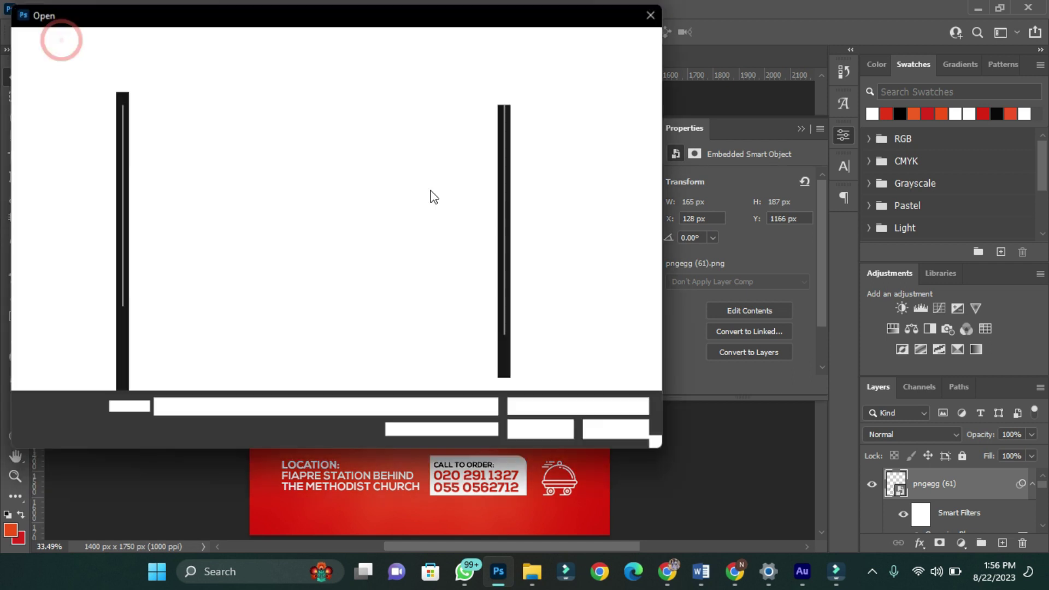
# - Lasso the tomato slice from the tomato and basil image and place it beside the food circles
pyautogui.click(360, 322)
pyautogui.click(544, 430)
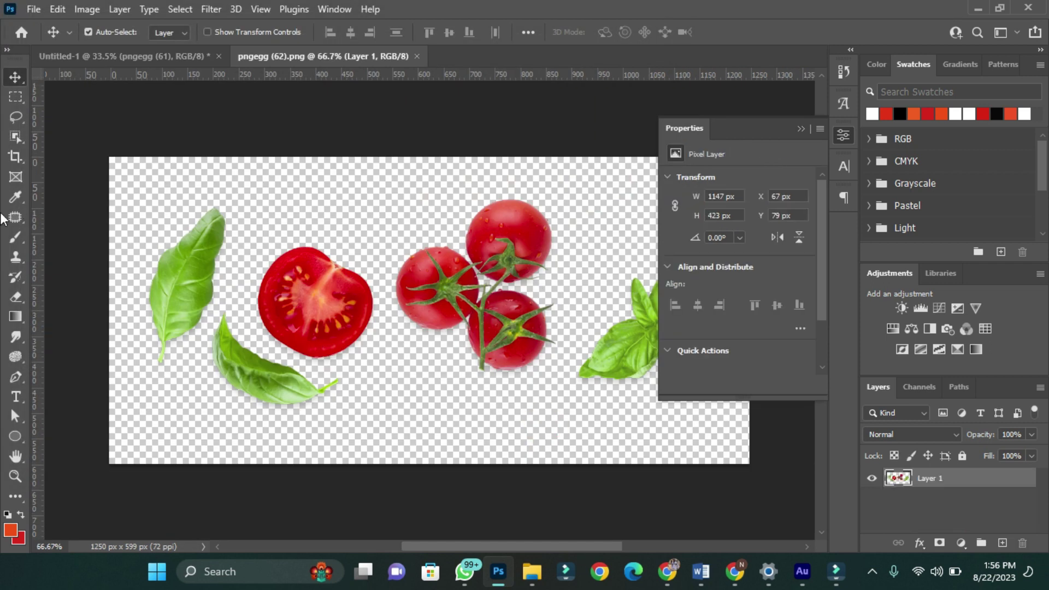
pyautogui.click(12, 118)
pyautogui.scroll(2, 321, 337)
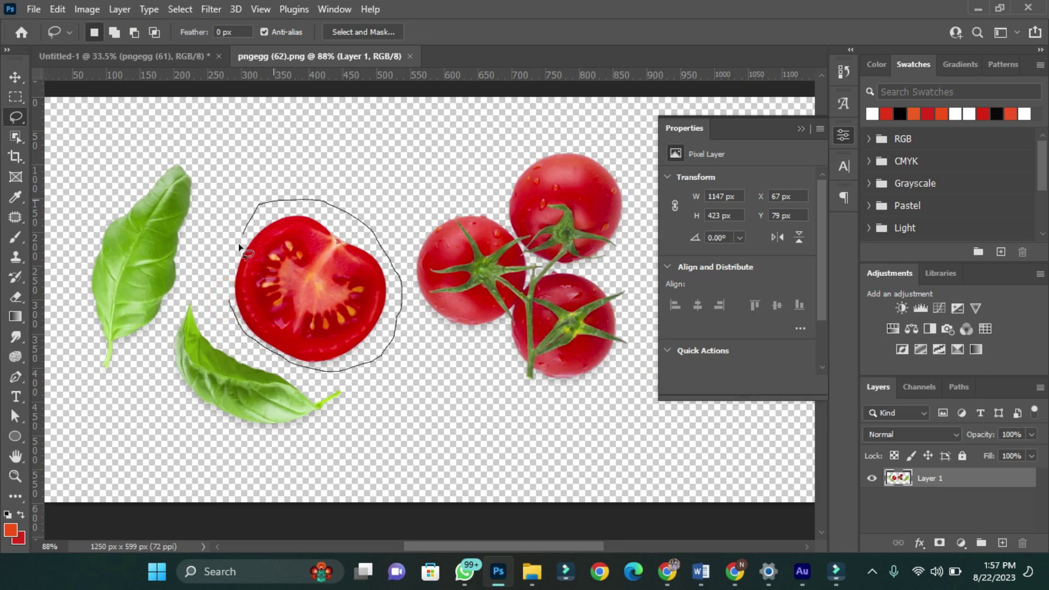
pyautogui.moveTo(230, 309); pyautogui.dragTo(232, 312)
pyautogui.press('v')
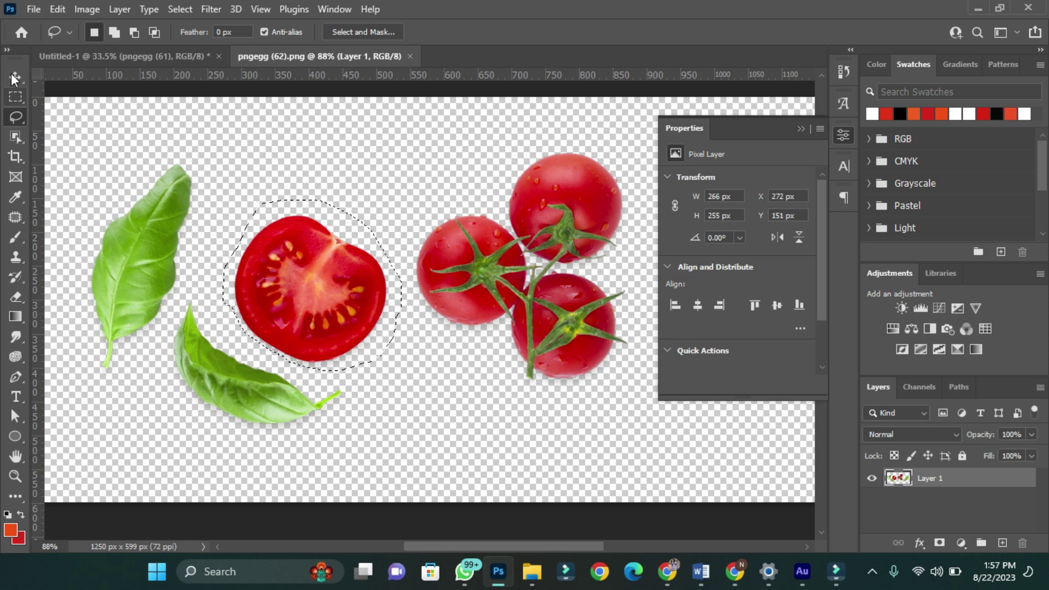
pyautogui.moveTo(322, 295); pyautogui.dragTo(286, 253)
pyautogui.hotkey('ctrl', 't')
pyautogui.click(760, 32)
# - Lasso the left basil leaf, bring it into the flyer, and shrink it below half size
pyautogui.click(266, 55)
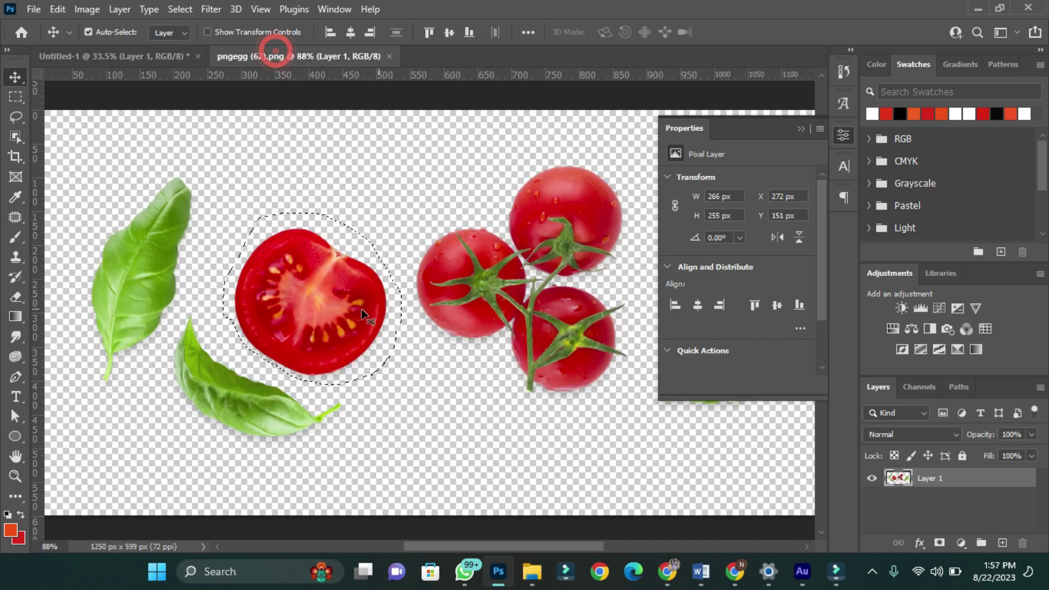
pyautogui.press('l')
pyautogui.moveTo(145, 161); pyautogui.dragTo(55, 308)
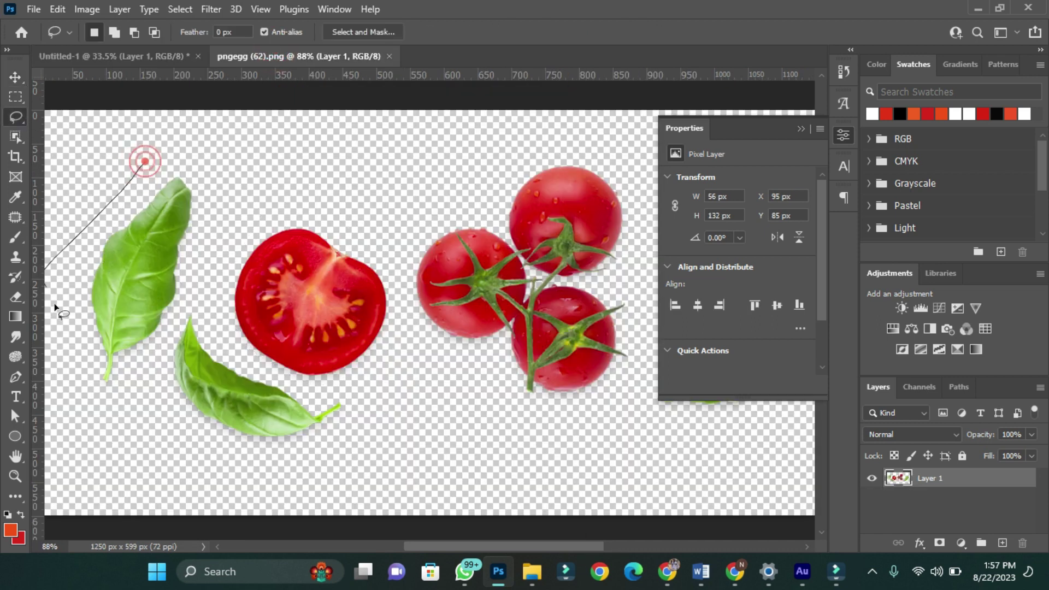
pyautogui.moveTo(196, 185); pyautogui.dragTo(195, 183)
pyautogui.press('v')
pyautogui.moveTo(155, 274)
pyautogui.mouseDown()
pyautogui.moveTo(118, 55)
pyautogui.moveTo(465, 285)
pyautogui.mouseUp()
pyautogui.hotkey('ctrl', 't')
pyautogui.moveTo(477, 325); pyautogui.dragTo(462, 290)
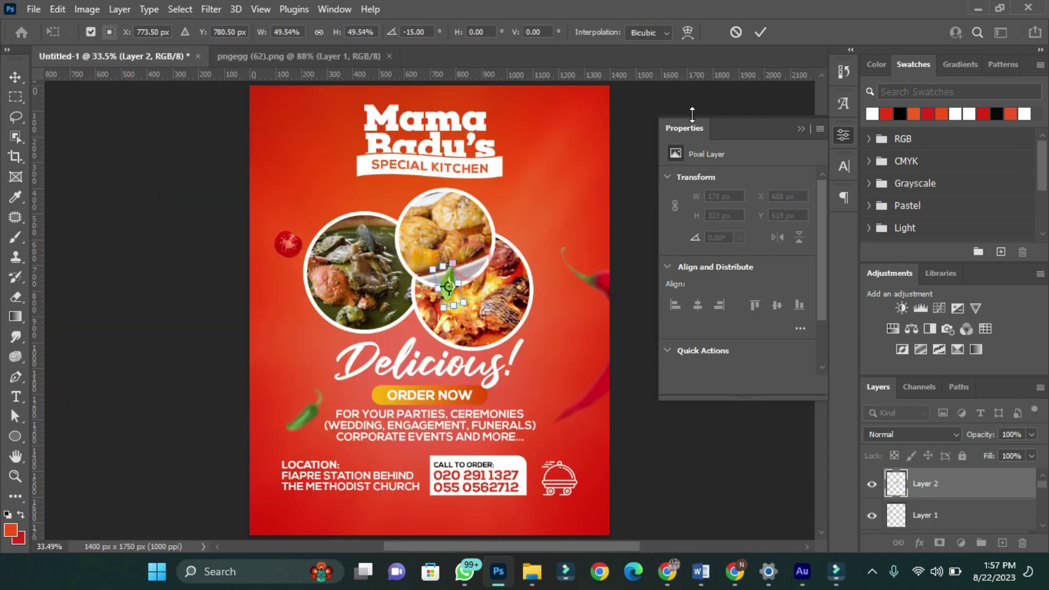
pyautogui.click(760, 32)
pyautogui.hotkey('ctrl', 't')
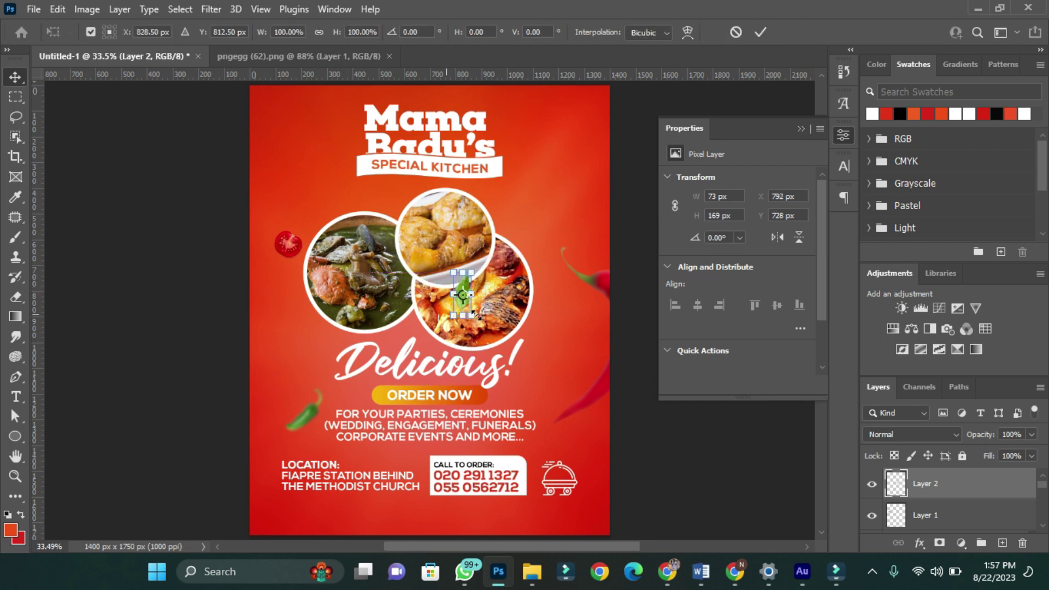
pyautogui.moveTo(477, 320); pyautogui.dragTo(472, 313)
pyautogui.click(762, 30)
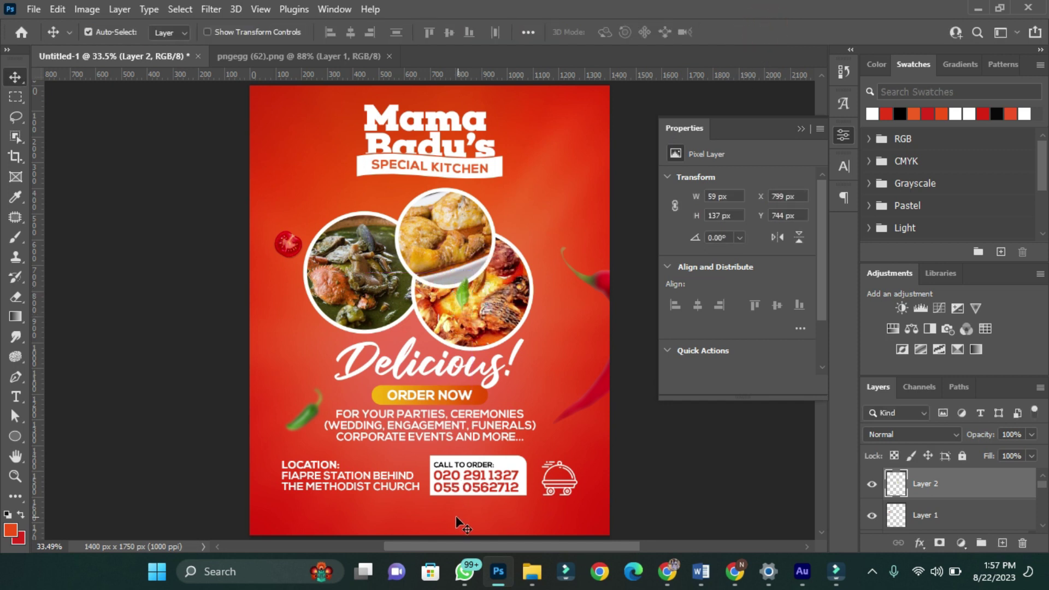
# - Copy the right-edge red chili to the flyer's top-left corner
pyautogui.moveTo(608, 286); pyautogui.dragTo(281, 106)
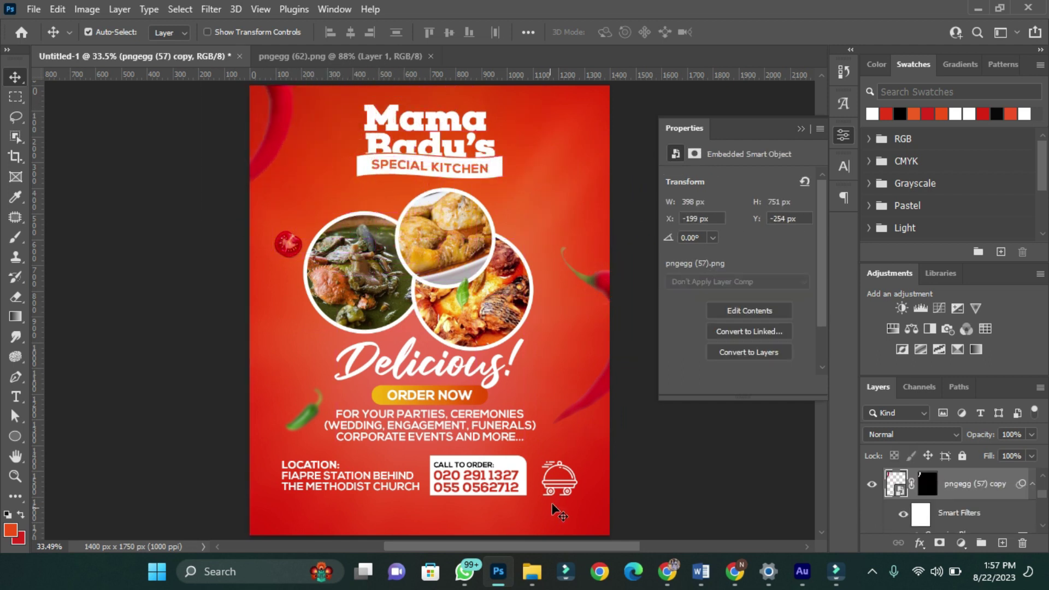
pyautogui.scroll(3, 500, 456)
pyautogui.scroll(-3, 499, 456)
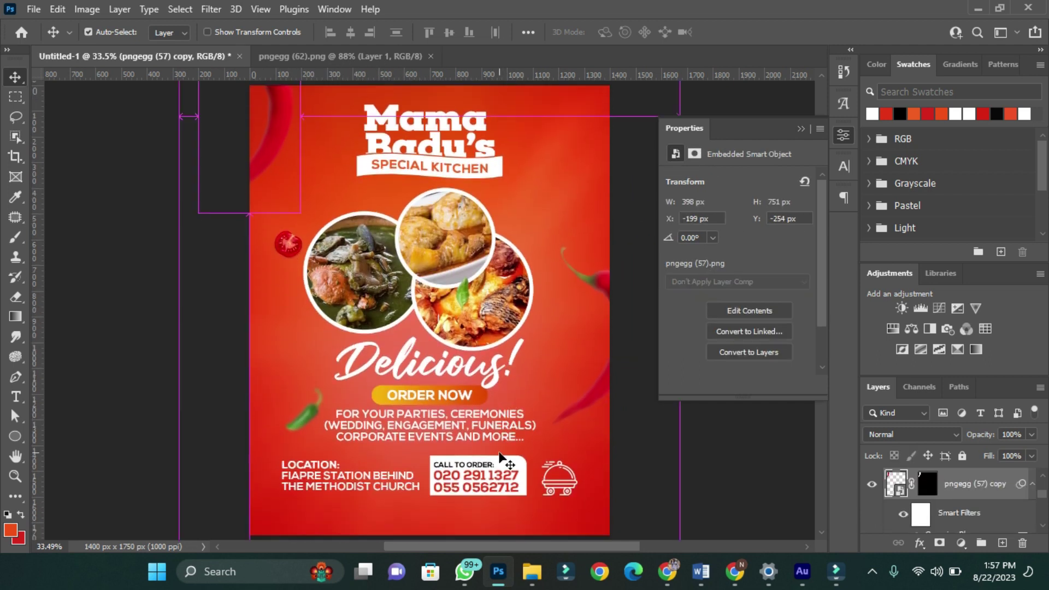
pyautogui.scroll(-2, 506, 455)
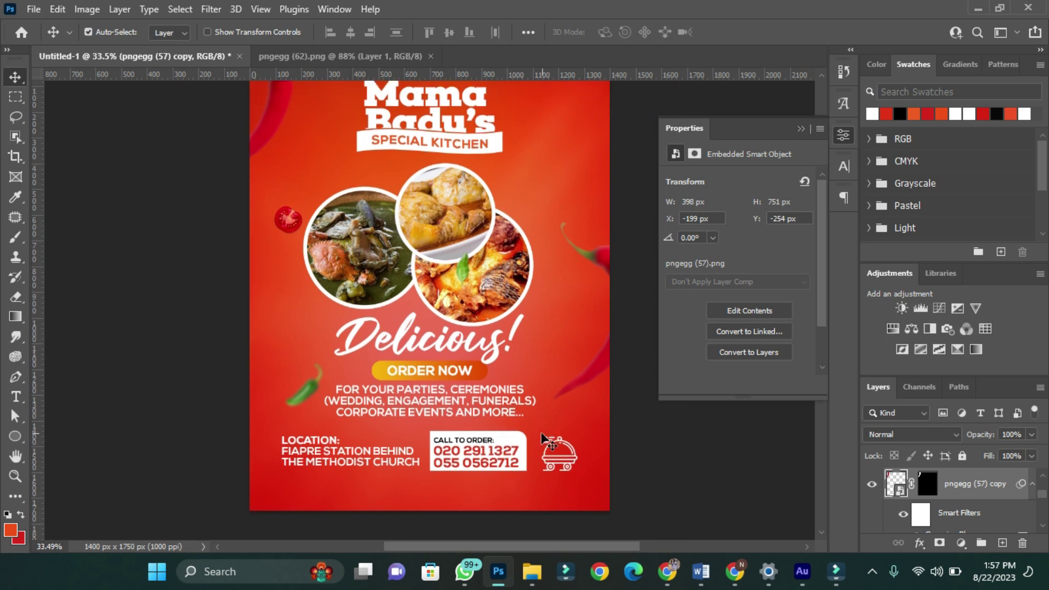
pyautogui.scroll(-3, 541, 445)
pyautogui.scroll(3, 519, 462)
pyautogui.scroll(-1, 511, 453)
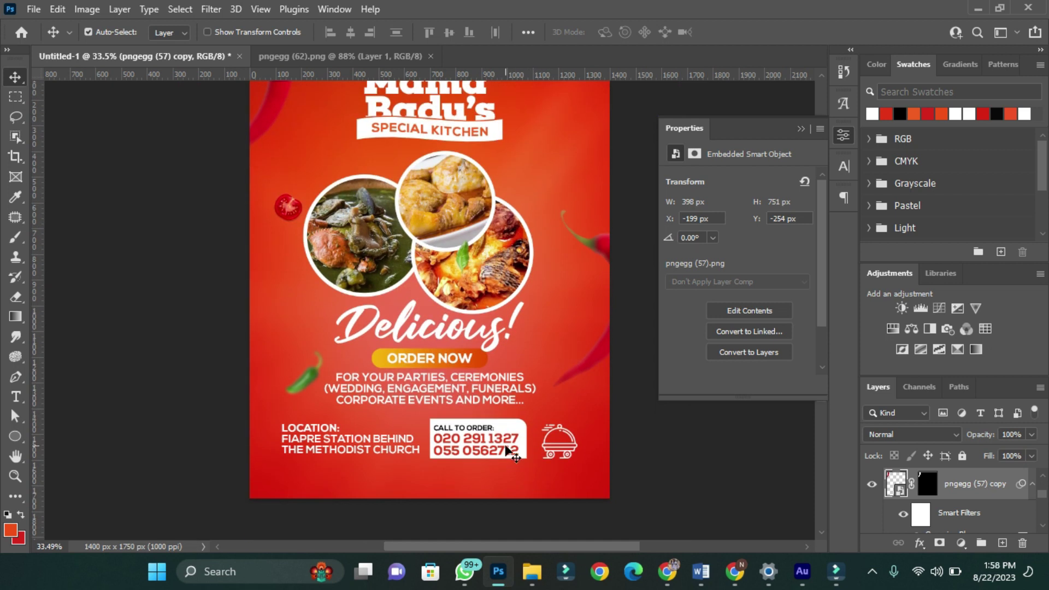
# - Make the FOR YOUR PARTIES event text Faux Bold
pyautogui.click(472, 399)
pyautogui.click(844, 166)
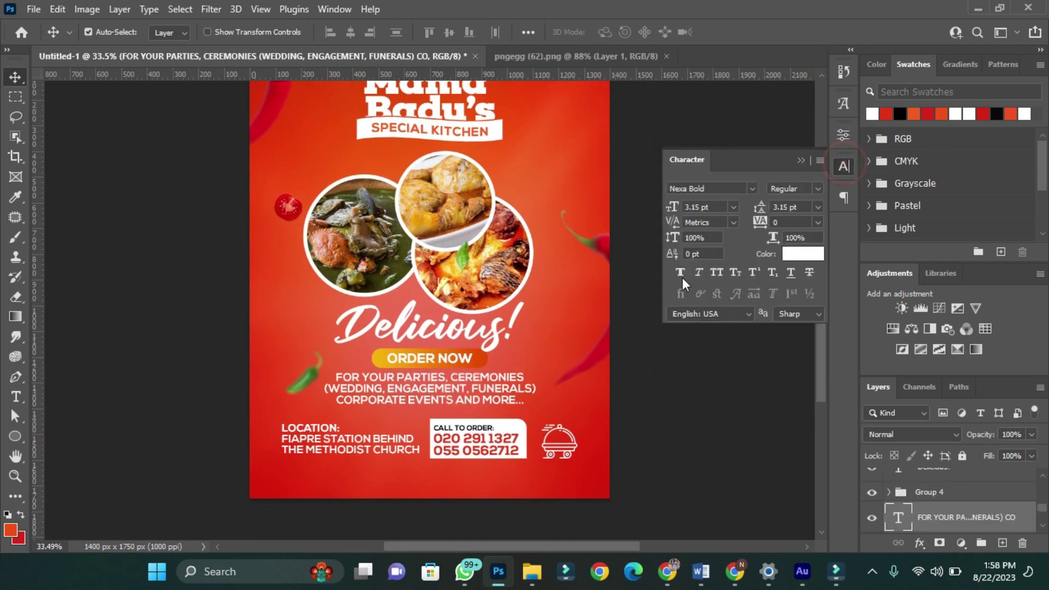
pyautogui.click(680, 273)
pyautogui.scroll(3, 563, 240)
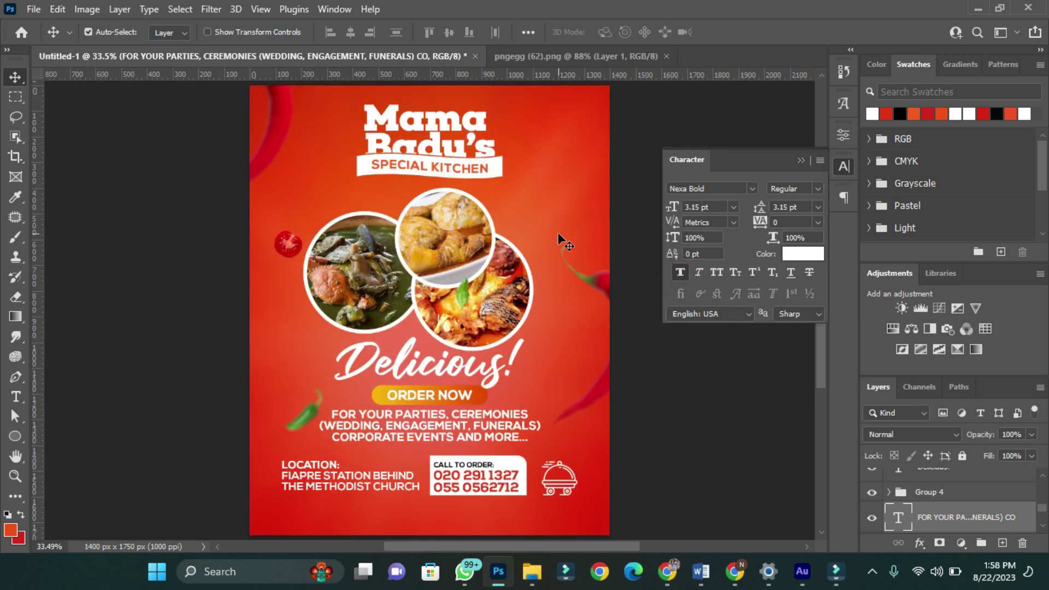
pyautogui.scroll(-7, 470, 290)
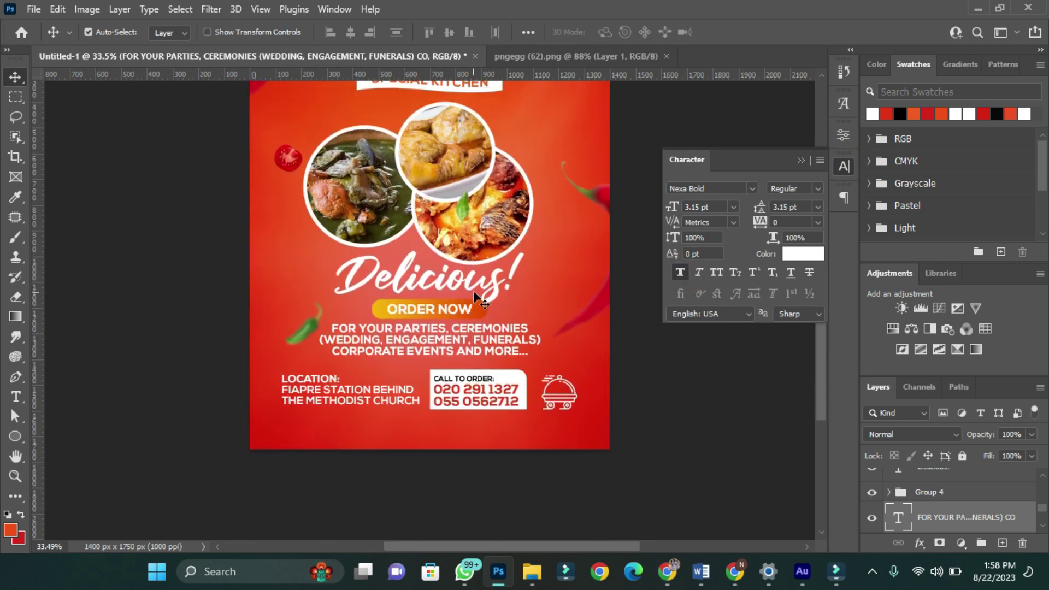
pyautogui.scroll(3, 473, 291)
pyautogui.click(523, 58)
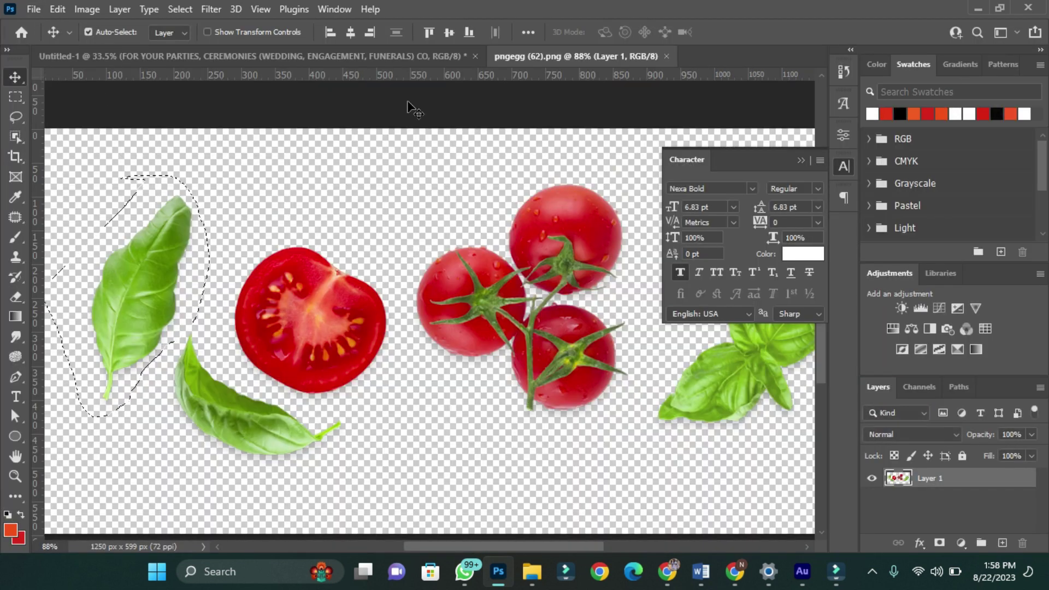
pyautogui.click(351, 56)
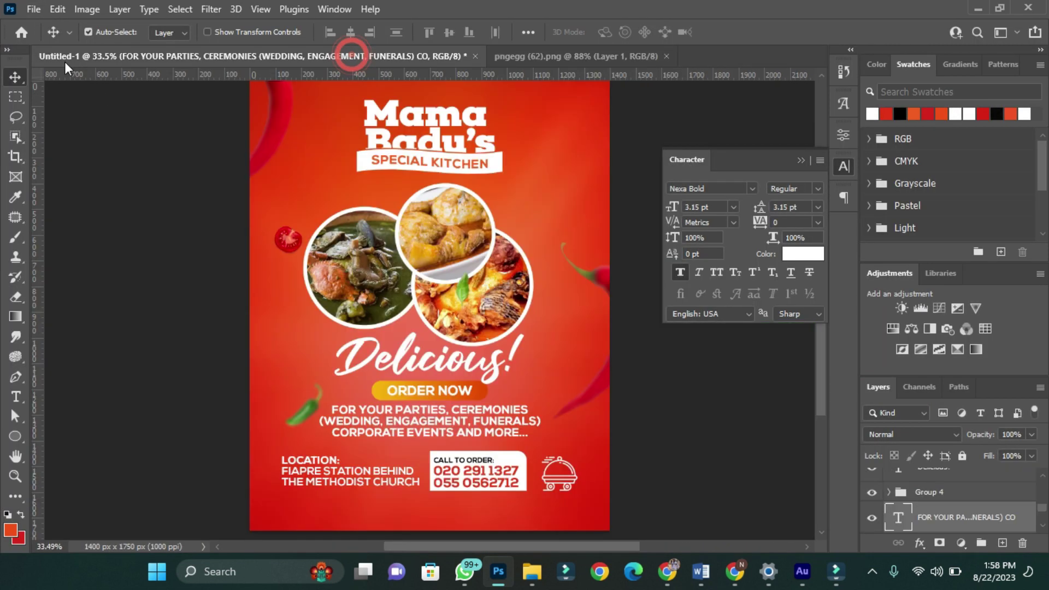
pyautogui.click(33, 9)
# - Open the chopped vegetables image pngegg (59) as its own document instead of placing it
pyautogui.click(82, 338)
pyautogui.click(461, 235)
pyautogui.click(545, 433)
pyautogui.click(733, 32)
pyautogui.click(33, 9)
pyautogui.click(30, 35)
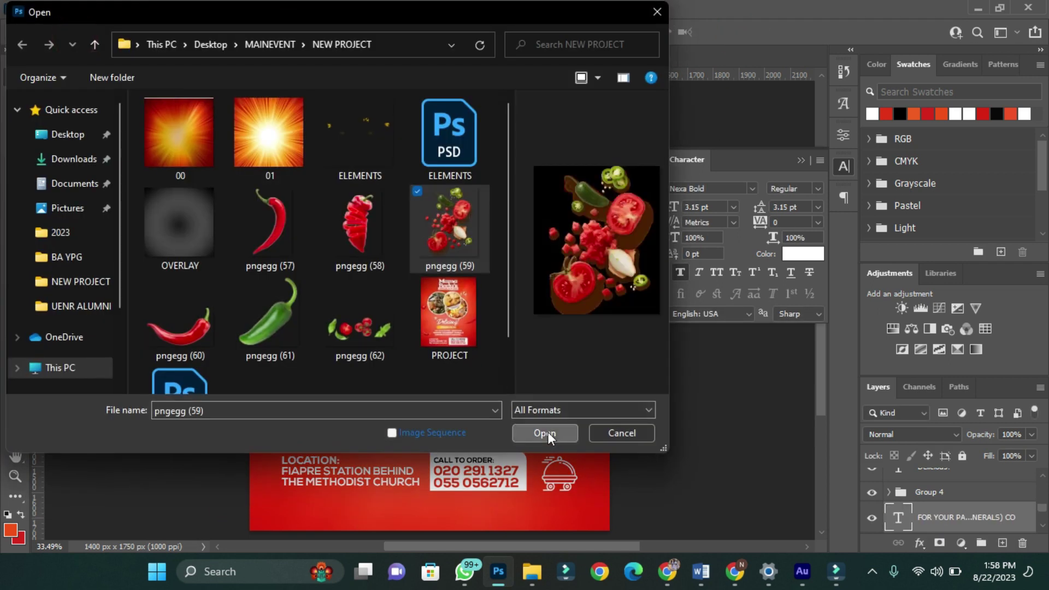
pyautogui.click(545, 433)
# - Lasso the jalapeño slice and drag it to the flyer's top right
pyautogui.scroll(5, 500, 415)
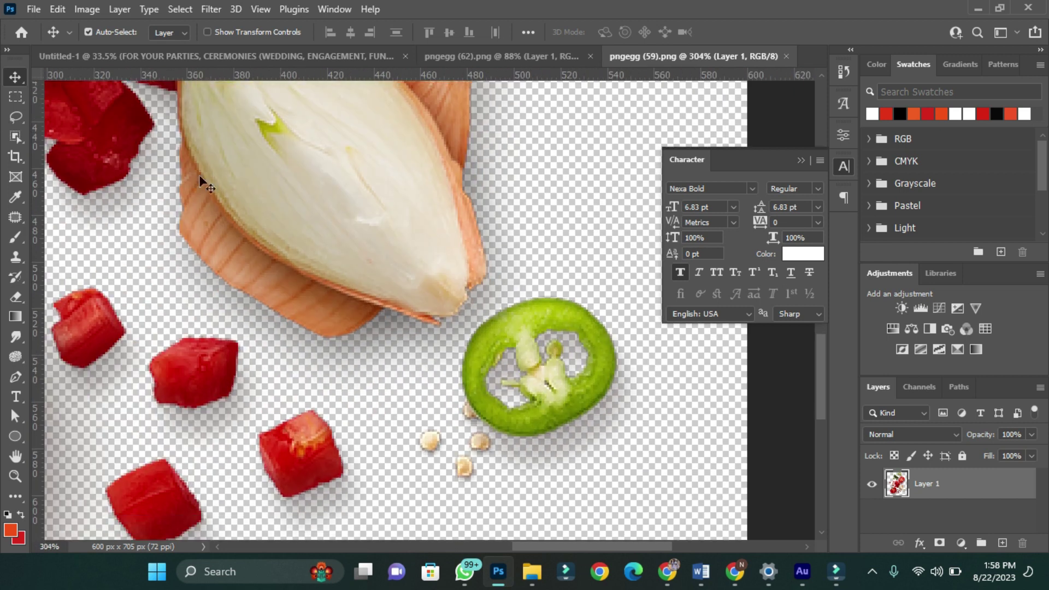
pyautogui.click(16, 117)
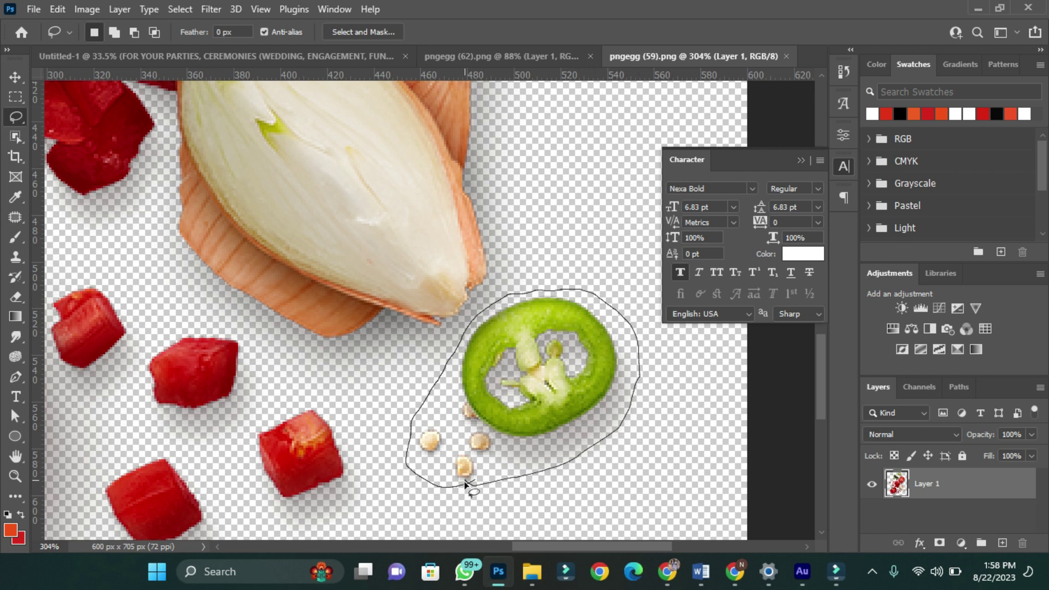
pyautogui.moveTo(466, 484); pyautogui.dragTo(459, 486)
pyautogui.press('v')
pyautogui.moveTo(537, 404)
pyautogui.mouseDown()
pyautogui.moveTo(201, 99)
pyautogui.moveTo(230, 47)
pyautogui.moveTo(562, 213)
pyautogui.moveTo(519, 209)
pyautogui.moveTo(581, 171)
pyautogui.mouseUp()
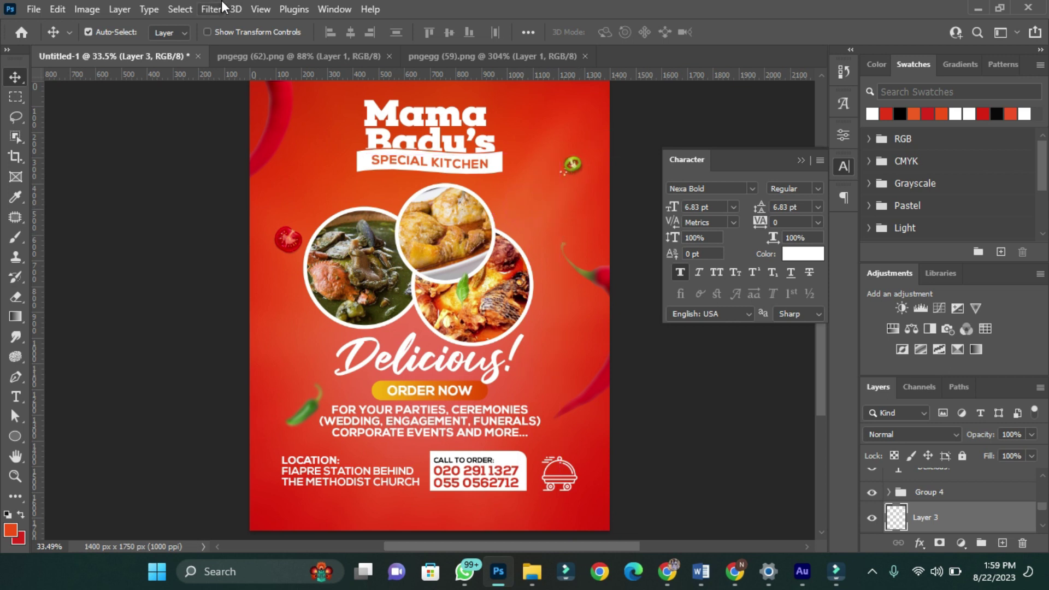
# - Apply a Gaussian Blur to the jalapeño slice
pyautogui.click(235, 9)
pyautogui.moveTo(211, 9)
pyautogui.moveTo(222, 206)
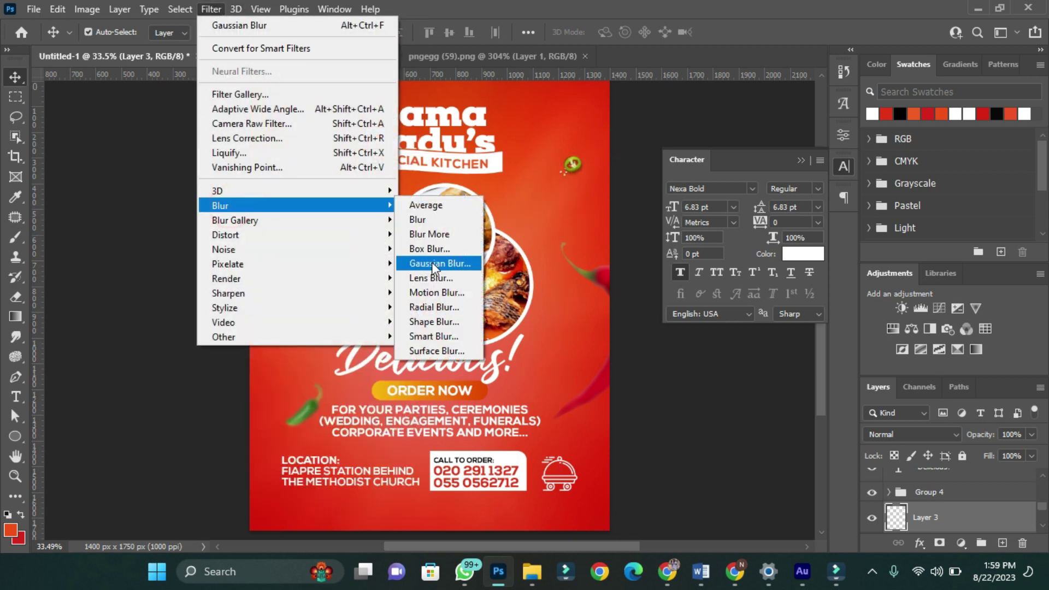
pyautogui.click(433, 265)
pyautogui.click(1002, 145)
# - Start opening the ELEMENTS image file
pyautogui.click(34, 8)
pyautogui.click(49, 36)
pyautogui.click(360, 137)
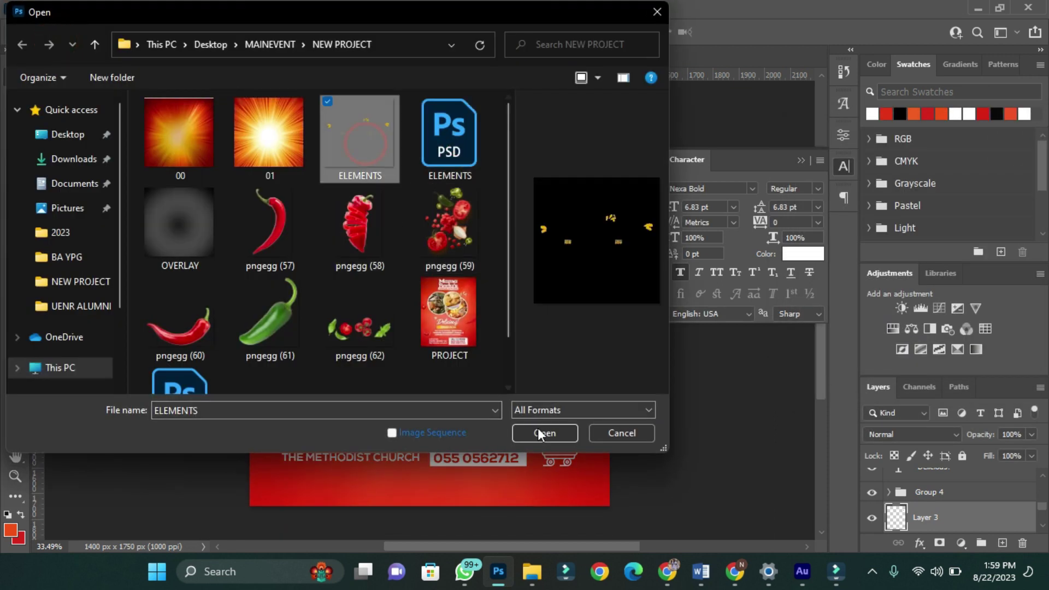
# - Open ELEMENTS and carry the yellow marks to the right of the top food circle
pyautogui.click(538, 432)
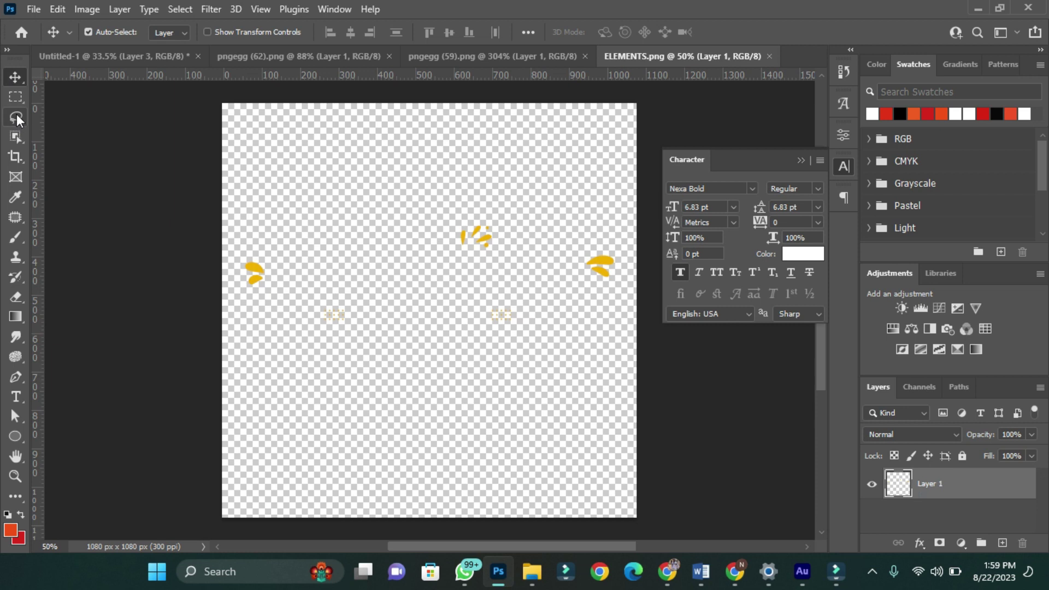
pyautogui.click(15, 117)
pyautogui.press('v')
pyautogui.moveTo(460, 205)
pyautogui.mouseDown()
pyautogui.moveTo(245, 52)
pyautogui.moveTo(463, 191)
pyautogui.mouseUp()
pyautogui.moveTo(549, 218); pyautogui.dragTo(515, 210)
# - Give the marks a white Color Overlay, resize them, and fit the flyer in view
pyautogui.click(919, 544)
pyautogui.click(942, 480)
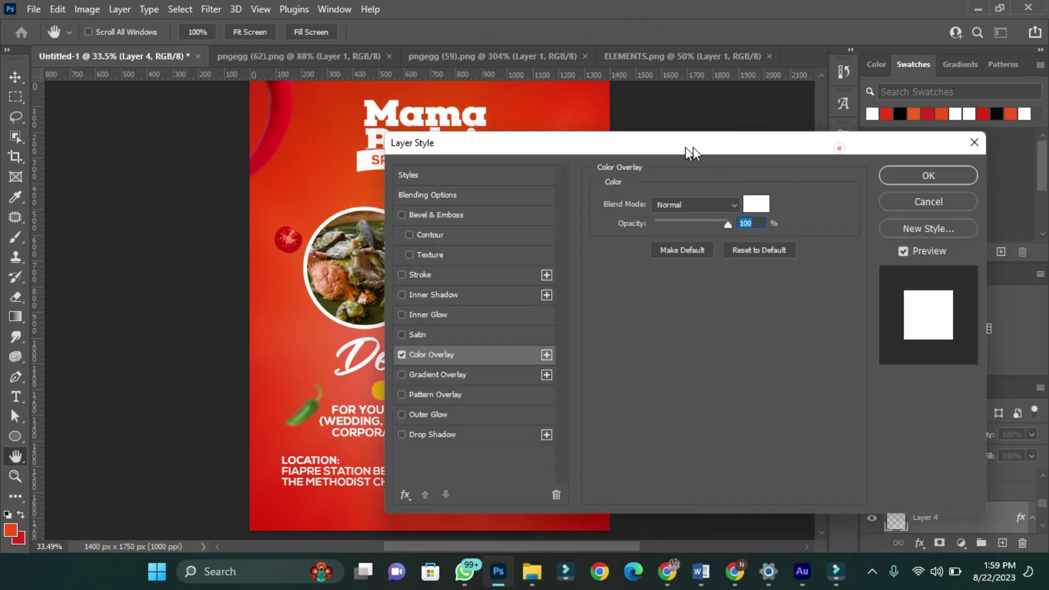
pyautogui.press('Return')
pyautogui.press('ctrl')
pyautogui.scroll(3, 522, 218)
pyautogui.click(755, 31)
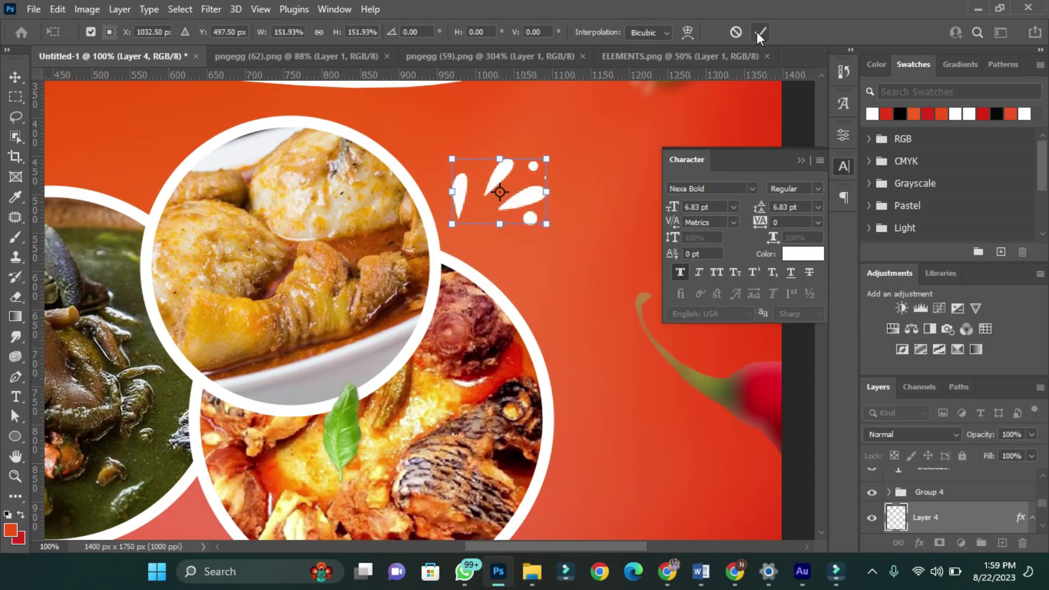
pyautogui.hotkey('ctrl', '0')
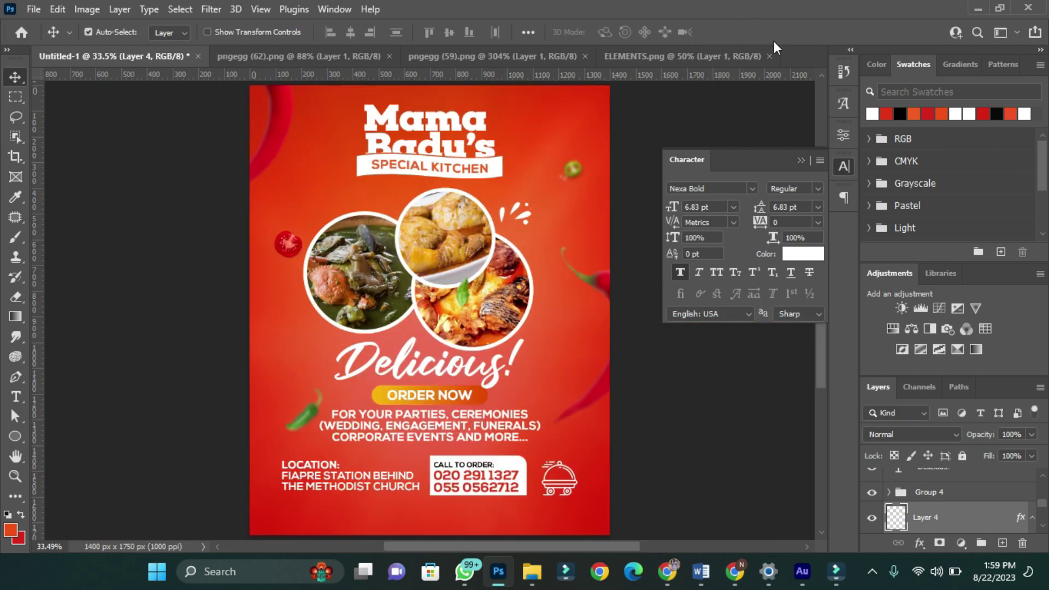
# - Lasso the left yellow leaves in ELEMENTS.png and bring them into the flyer
pyautogui.click(645, 56)
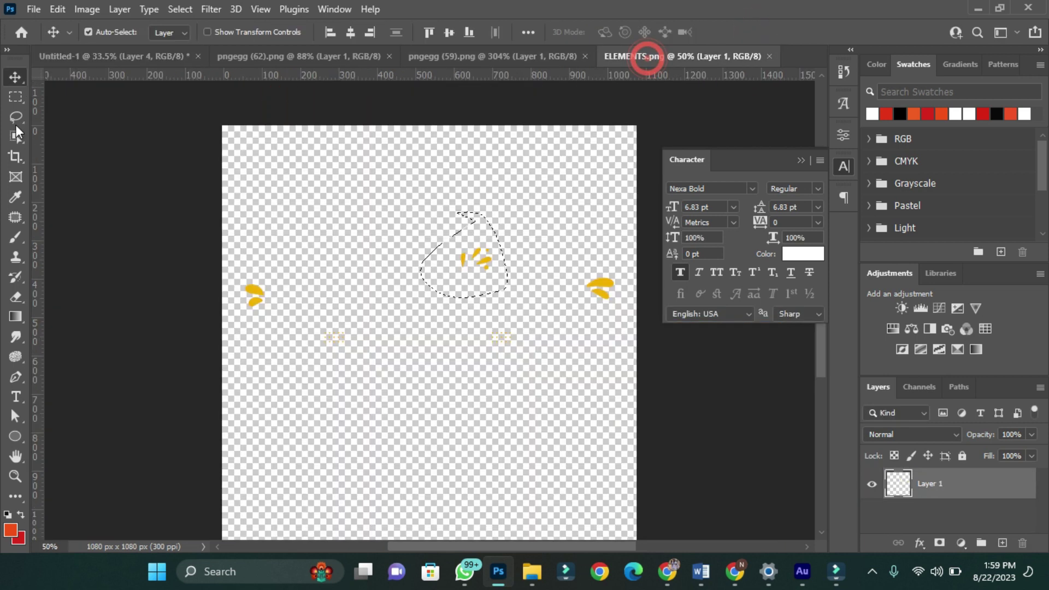
pyautogui.press('l')
pyautogui.moveTo(232, 316)
pyautogui.mouseDown()
pyautogui.moveTo(264, 267)
pyautogui.moveTo(154, 66)
pyautogui.moveTo(392, 312)
pyautogui.mouseUp()
pyautogui.press('v')
# - Give the leaves a white Color Overlay and shrink them to about 87 px wide
pyautogui.click(920, 543)
pyautogui.click(946, 471)
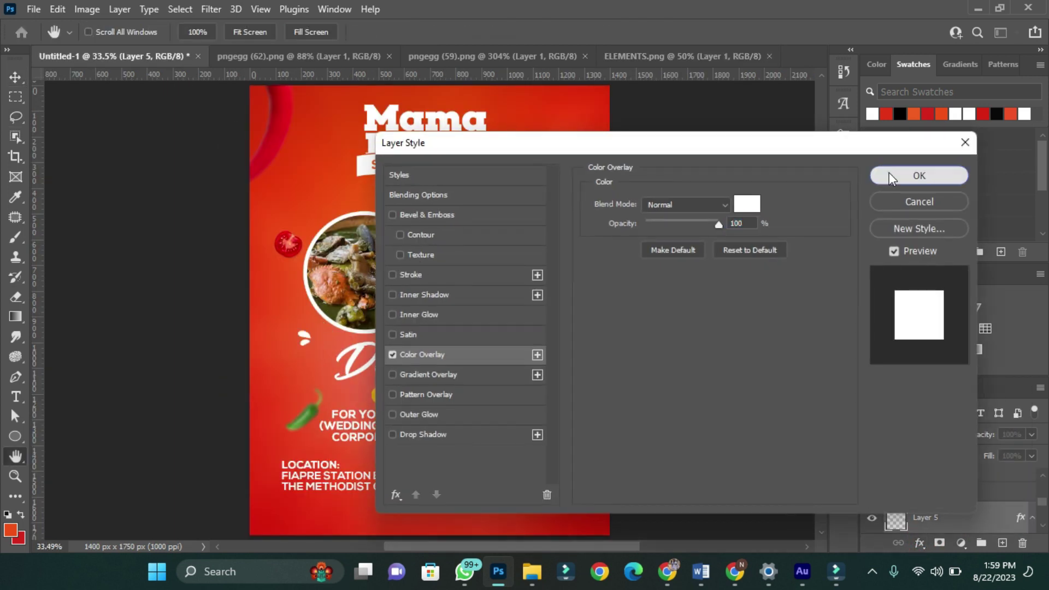
pyautogui.click(912, 178)
pyautogui.hotkey('ctrl', 't')
pyautogui.moveTo(317, 349); pyautogui.dragTo(323, 355)
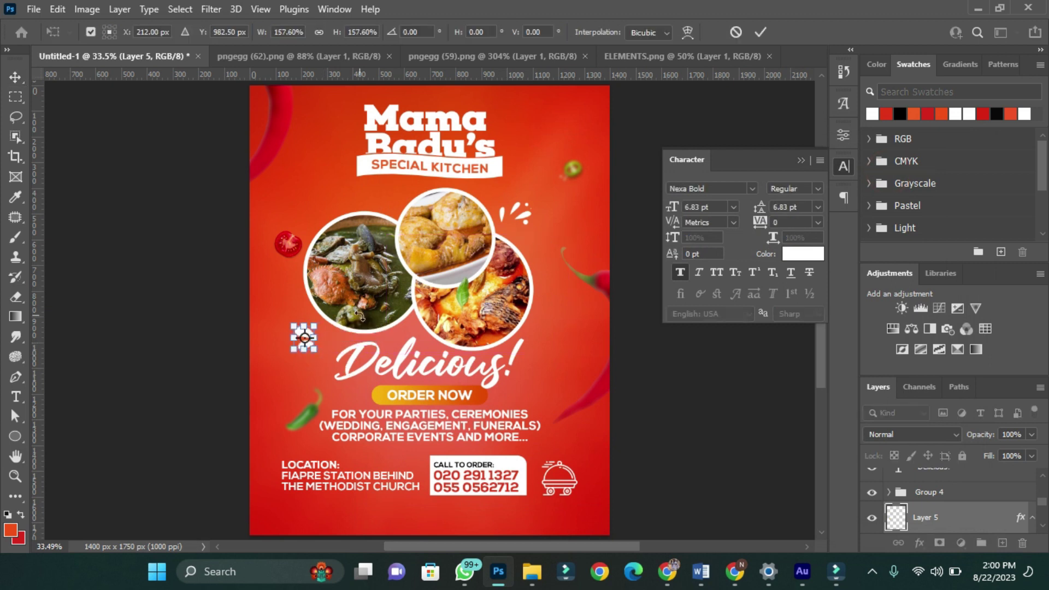
pyautogui.click(761, 32)
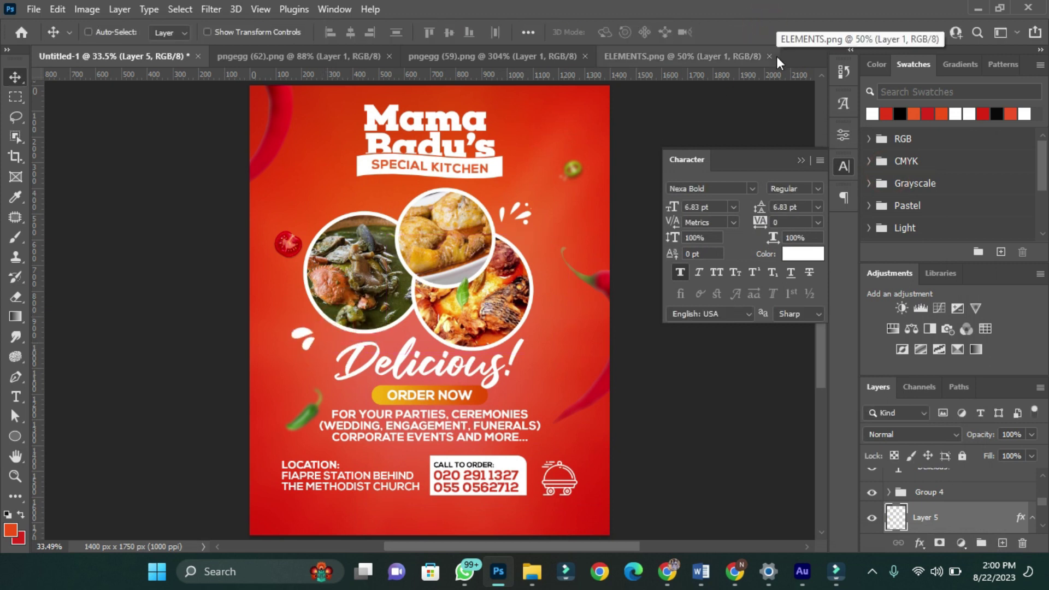
# - Nudge the bottom contact details down slightly
pyautogui.scroll(-1, 774, 490)
pyautogui.moveTo(240, 432); pyautogui.dragTo(579, 494)
pyautogui.press('Down')
pyautogui.press('Down')
pyautogui.press('Down')
pyautogui.press('Down')
pyautogui.press('Down')
pyautogui.press('Down')
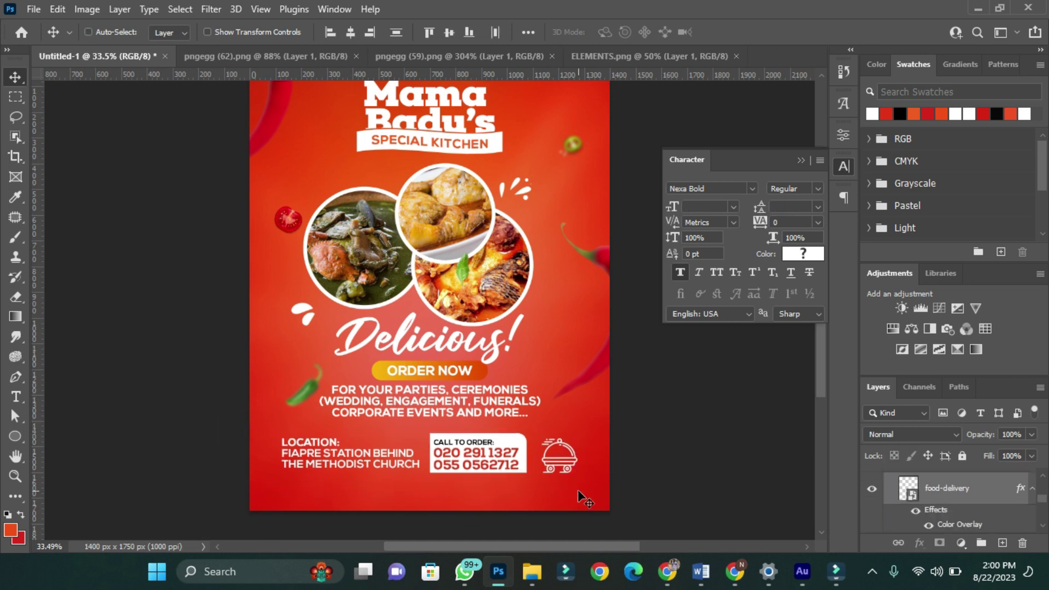
# - Draw a long thin white rectangle near the flyer's bottom and centre it horizontally
pyautogui.scroll(1, 581, 498)
pyautogui.scroll(-4, 354, 486)
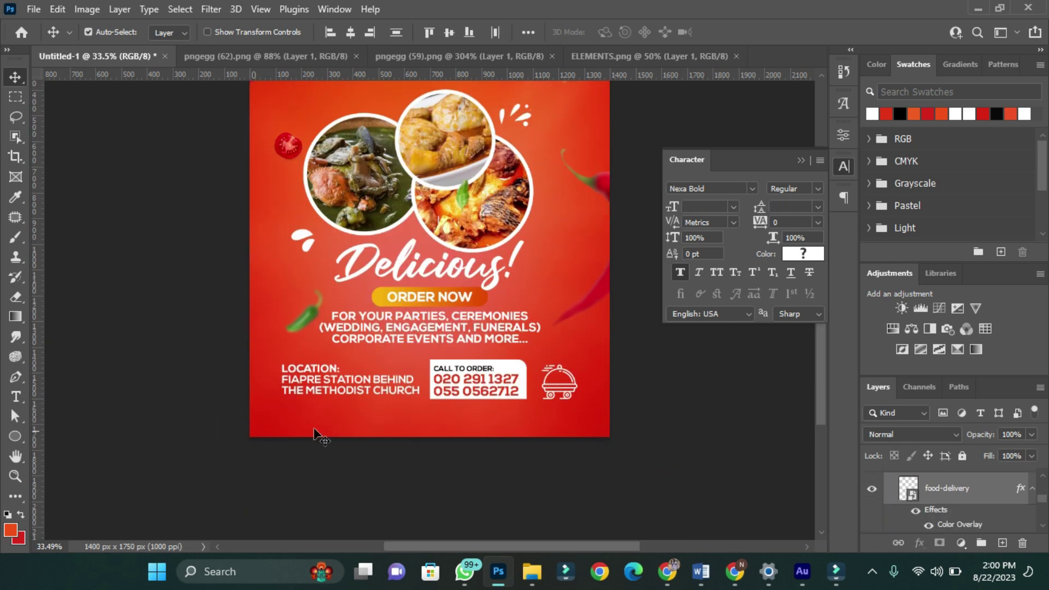
pyautogui.rightClick(9, 443)
pyautogui.click(60, 434)
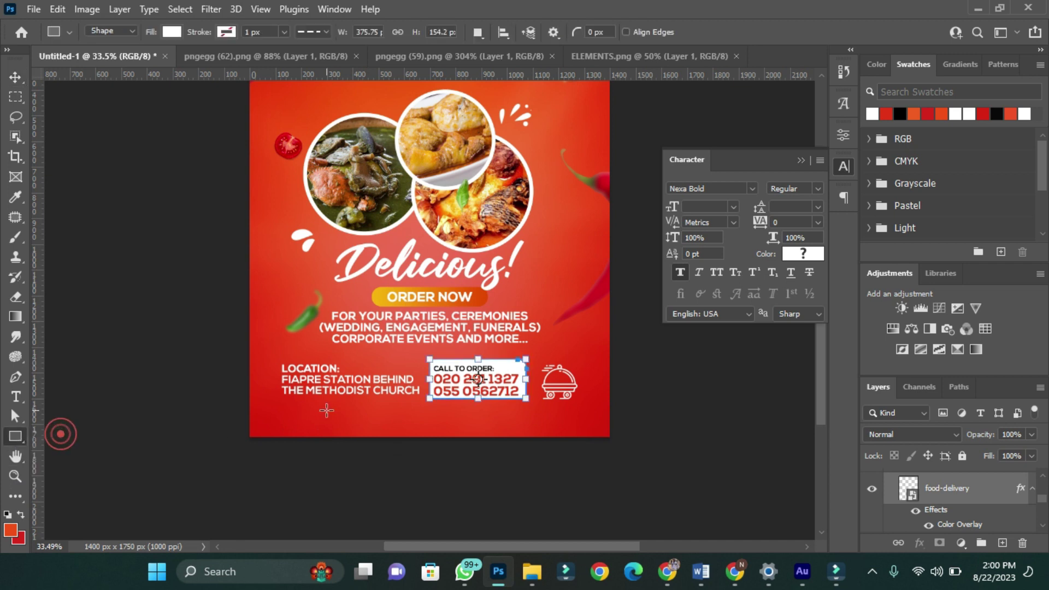
pyautogui.moveTo(280, 413); pyautogui.dragTo(581, 430)
pyautogui.press('v')
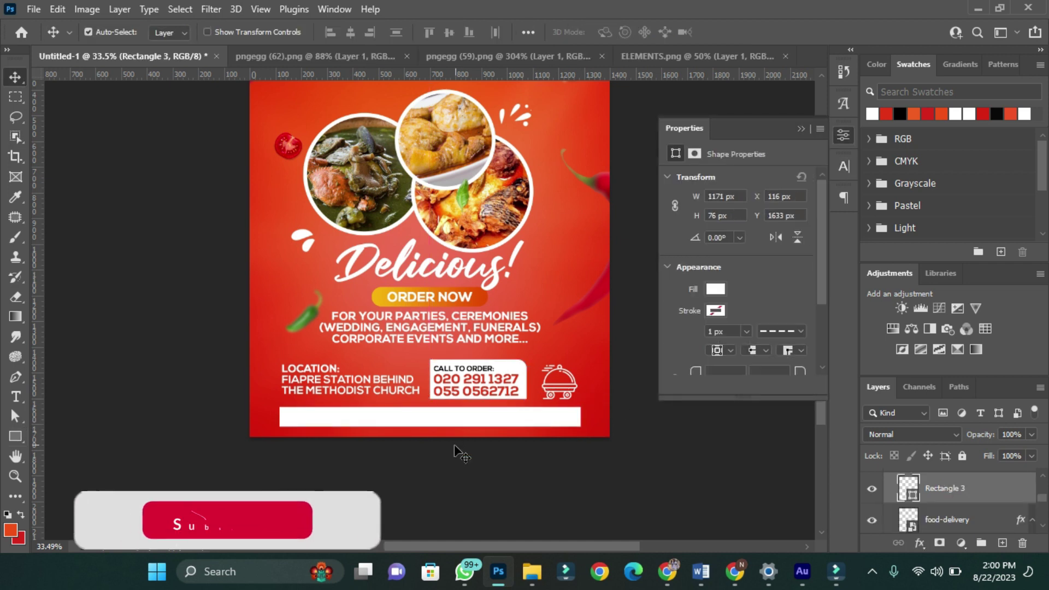
pyautogui.hotkey('ctrl', 'a')
pyautogui.click(351, 31)
# - Add the 'MTN MOBILE MONEY AND VODA CASH IS ACCEPTED' text on the bar at 2.5 pt
pyautogui.press('t')
pyautogui.hotkey('ctrl', 'd')
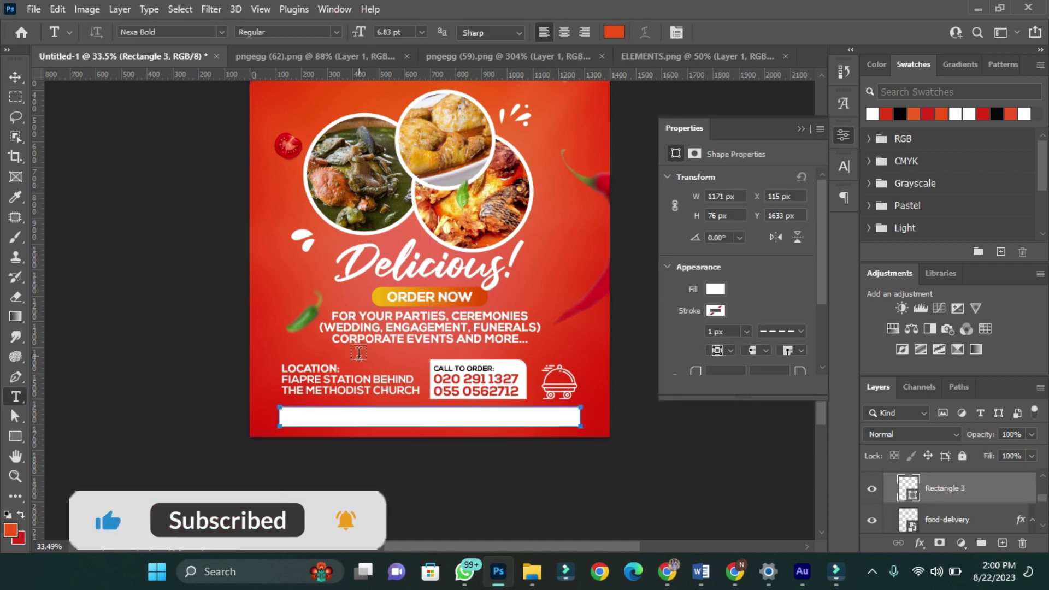
pyautogui.click(359, 354)
pyautogui.moveTo(415, 377); pyautogui.dragTo(407, 441)
pyautogui.click(387, 32)
pyautogui.write('2.5')
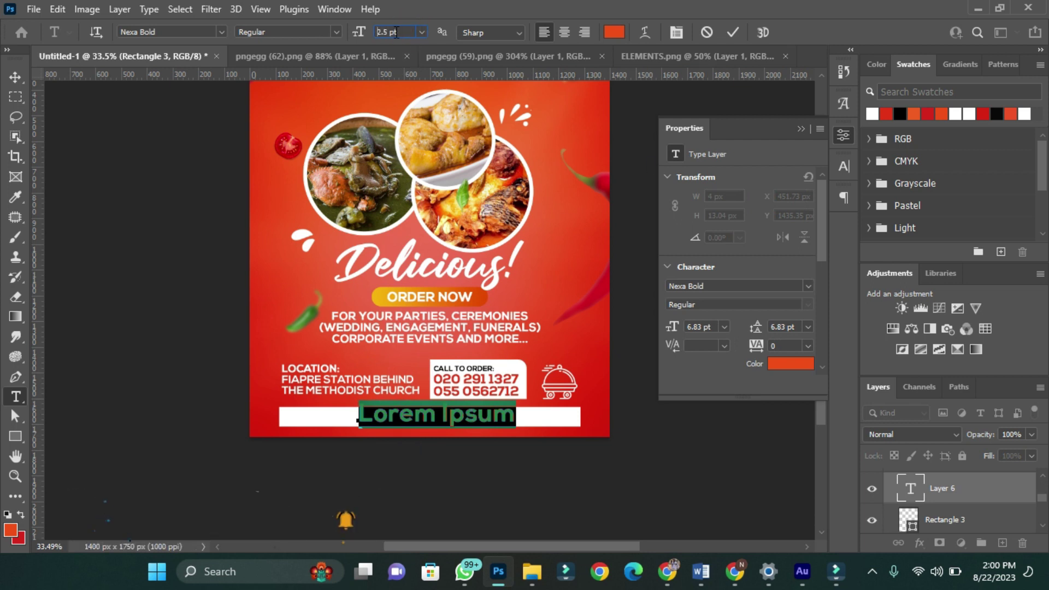
pyautogui.press('Return')
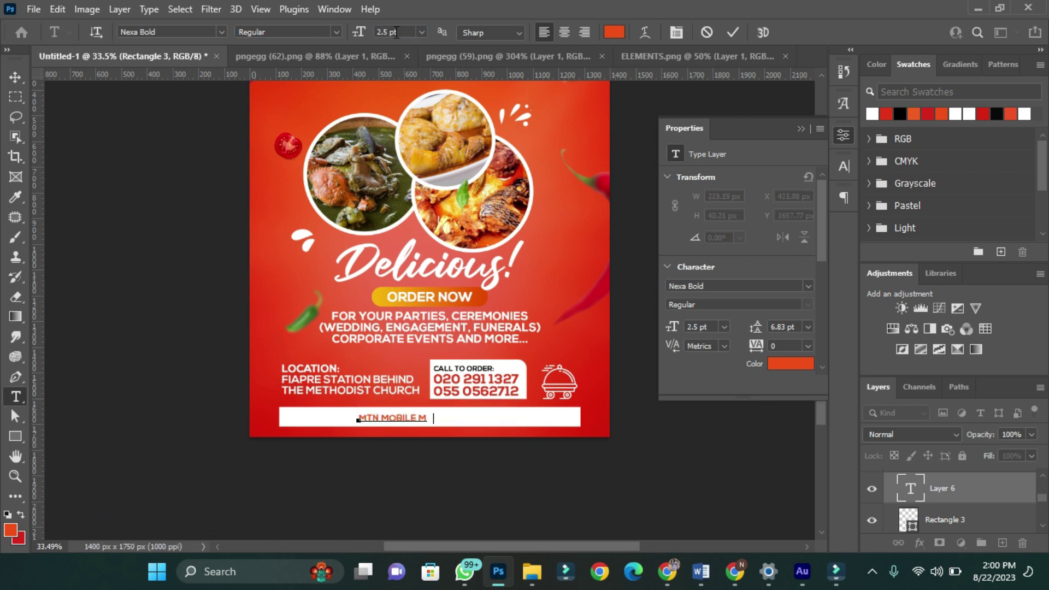
pyautogui.hotkey('ctrl', 'Return')
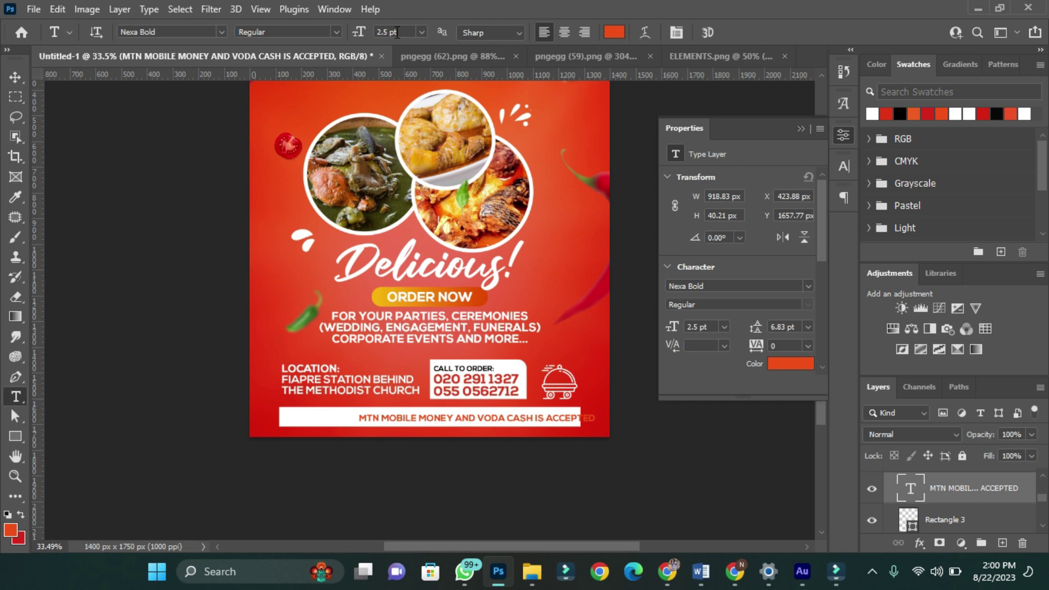
# - Centre the payment text on the bar and raise its size to 3 pt
pyautogui.press('v')
pyautogui.click(351, 31)
pyautogui.click(844, 166)
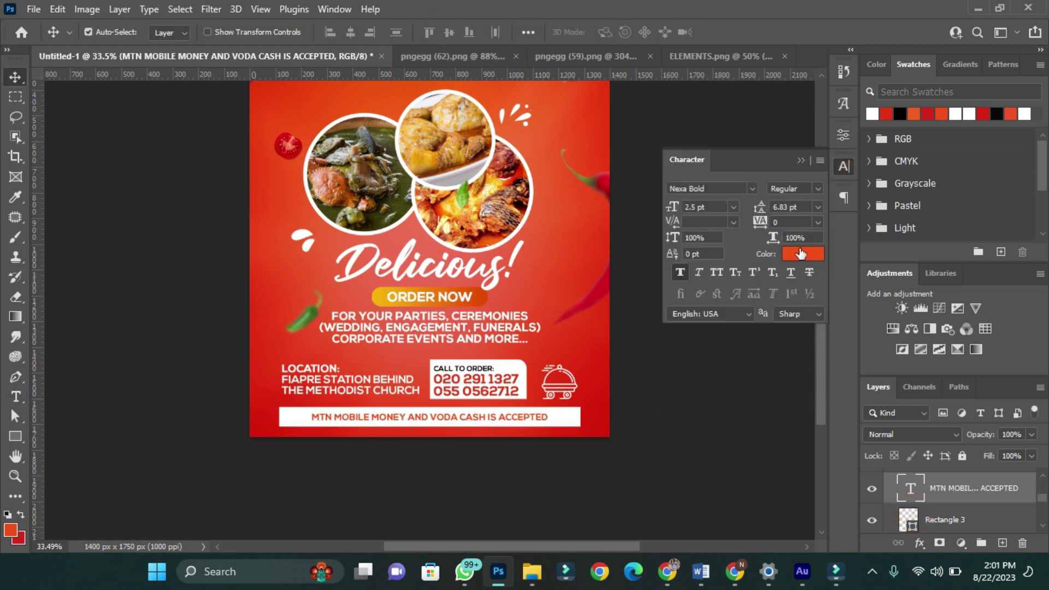
pyautogui.scroll(3, 645, 229)
pyautogui.click(719, 207)
pyautogui.write('3')
pyautogui.press('Return')
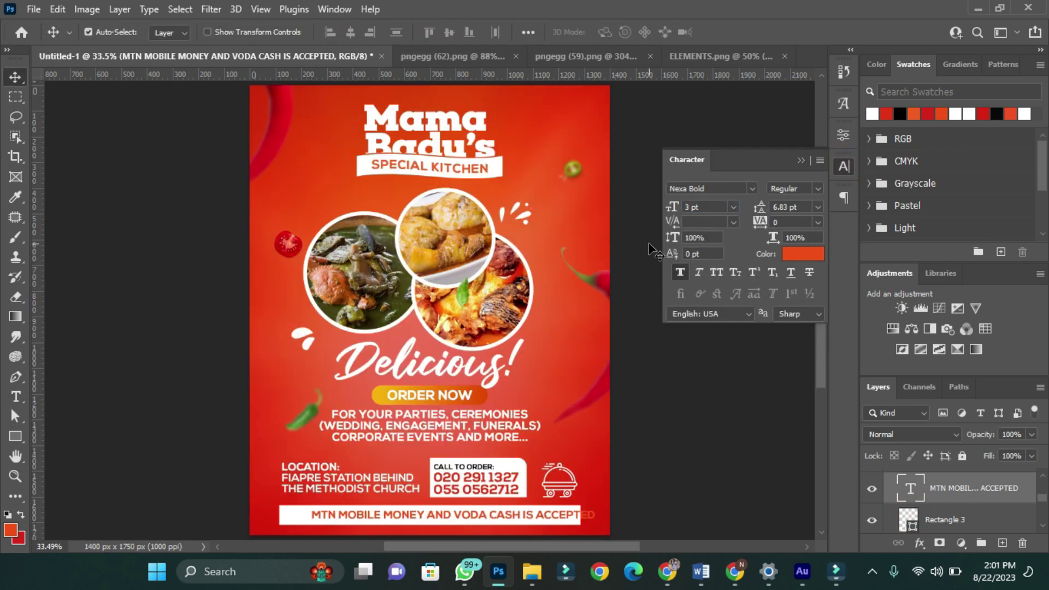
# - Centre-align the payment text and centre it horizontally and vertically on the bar
pyautogui.click(350, 32)
pyautogui.click(844, 198)
pyautogui.click(699, 219)
pyautogui.click(353, 32)
pyautogui.click(448, 32)
pyautogui.hotkey('ctrl', 'z')
pyautogui.hotkey('ctrl', 'z')
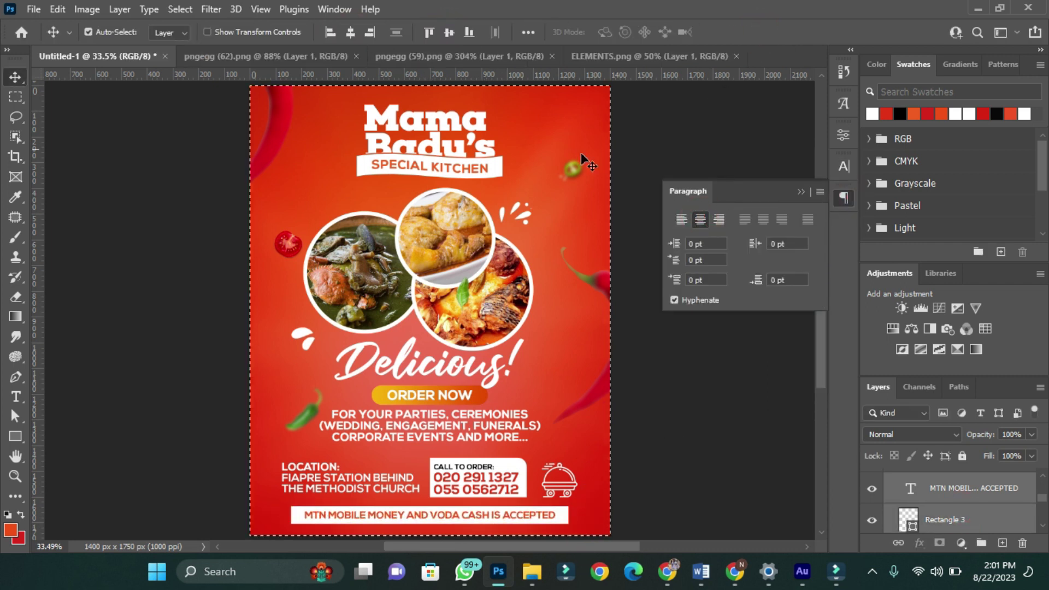
# - Scale the contact block to about 93% and nudge the payment banner up
pyautogui.click(278, 475)
pyautogui.hotkey('ctrl', 't')
pyautogui.moveTo(492, 471); pyautogui.dragTo(487, 471)
pyautogui.press('Escape')
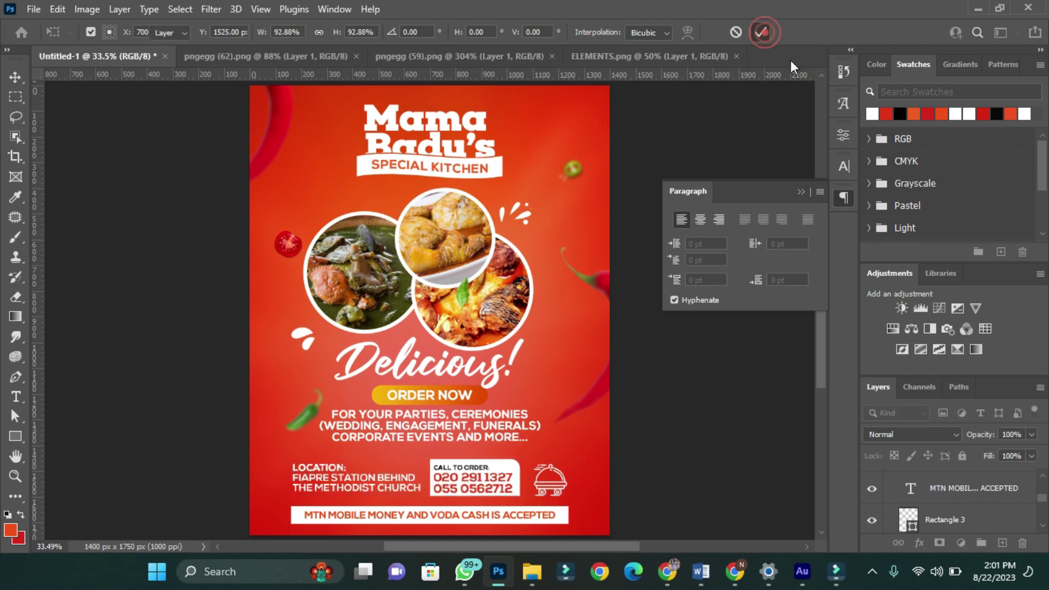
pyautogui.hotkey('ctrl', 'z')
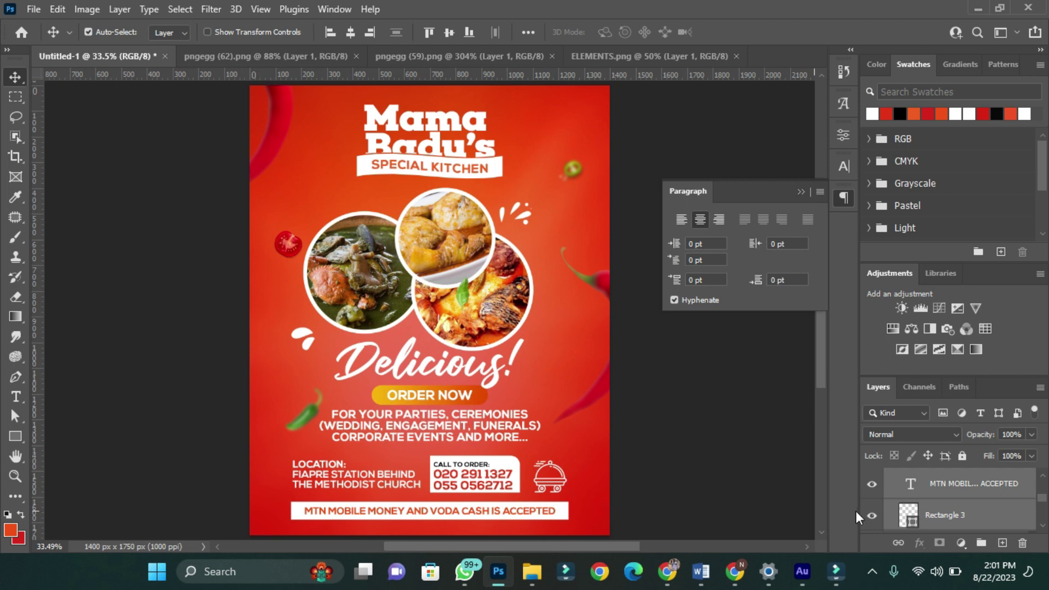
# - Select Layer 2 as the insertion point for the next image
pyautogui.scroll(5, 929, 498)
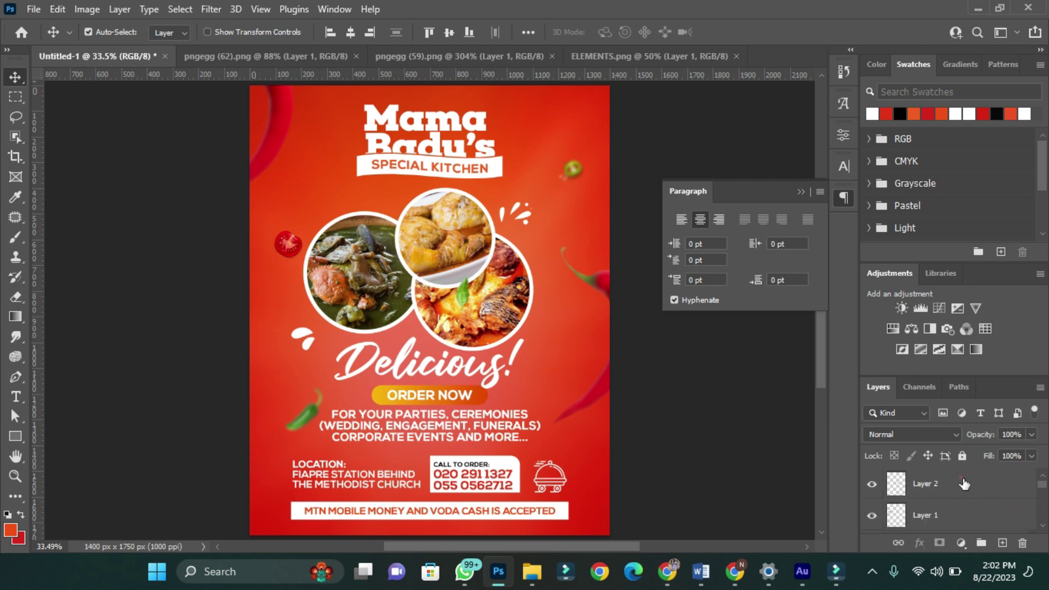
pyautogui.click(962, 480)
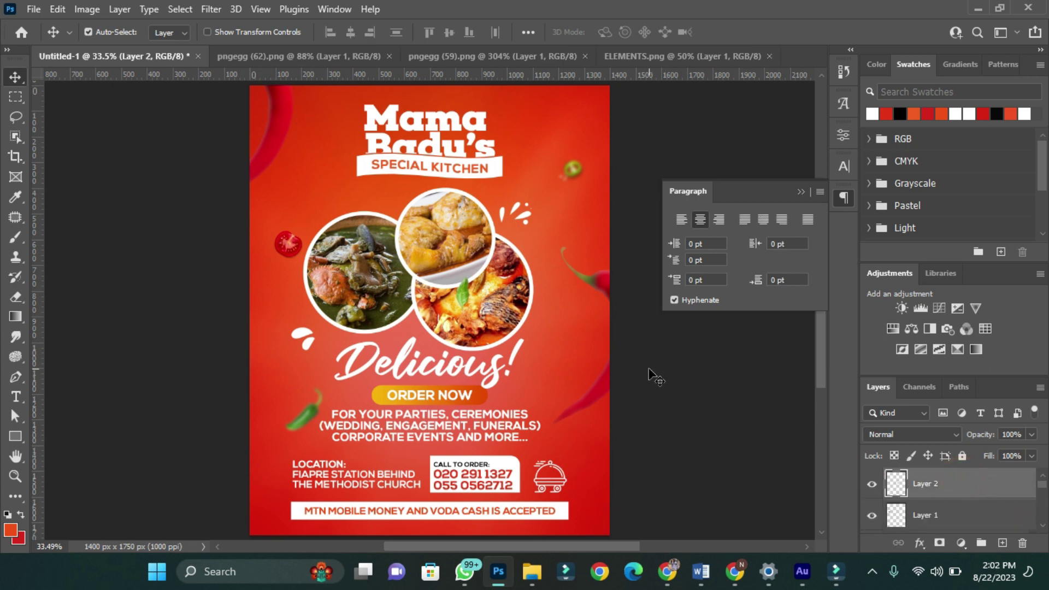
pyautogui.click(57, 9)
# - Place Embedded the OVERLAY image and enlarge it toward the flyer's corners
pyautogui.click(34, 10)
pyautogui.click(110, 339)
pyautogui.click(180, 223)
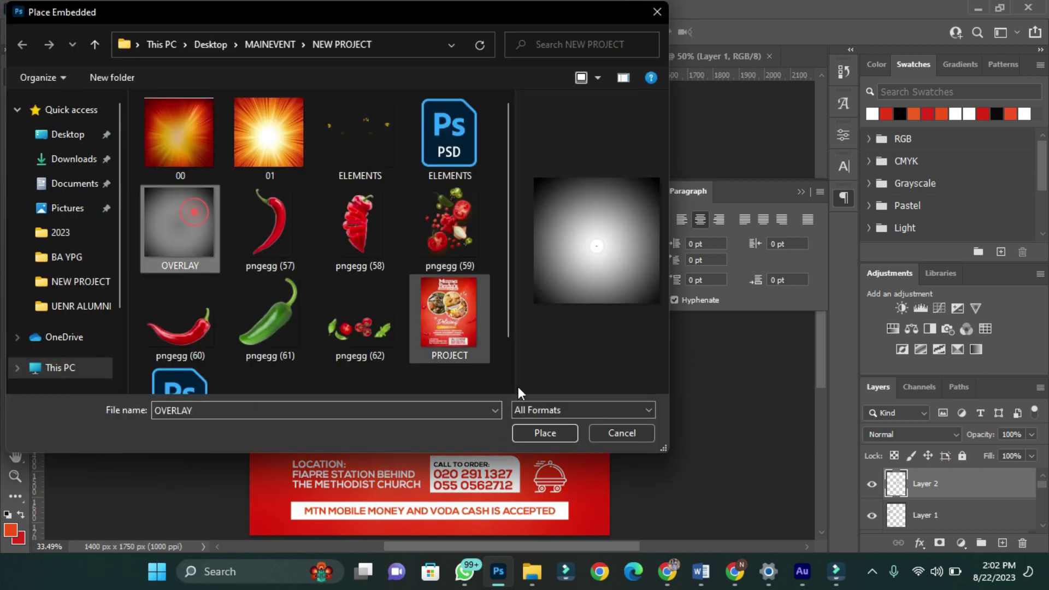
pyautogui.click(545, 433)
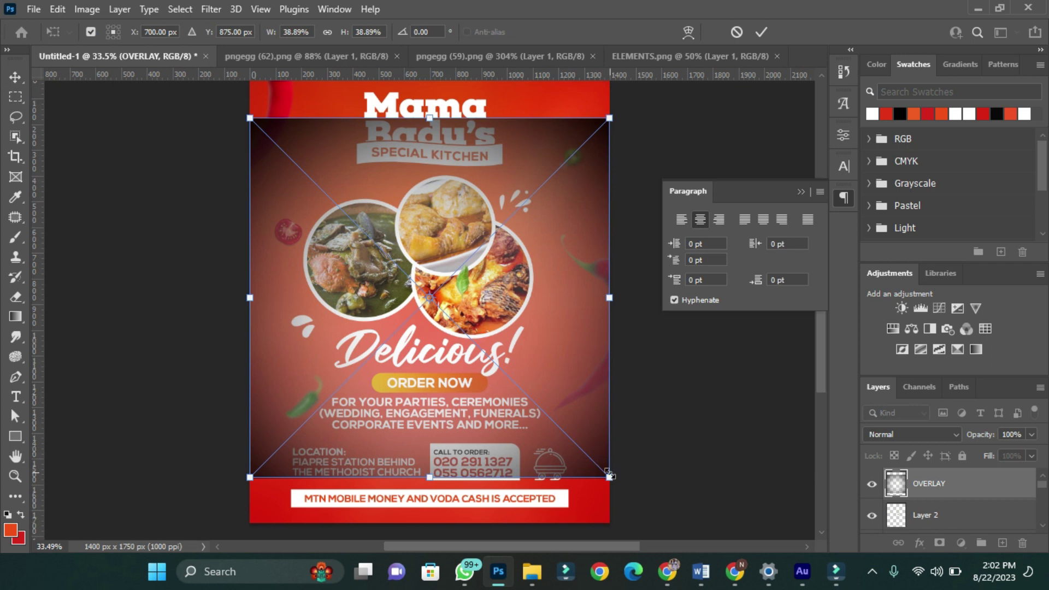
pyautogui.moveTo(616, 480); pyautogui.dragTo(646, 508)
pyautogui.hotkey('ctrl', '-')
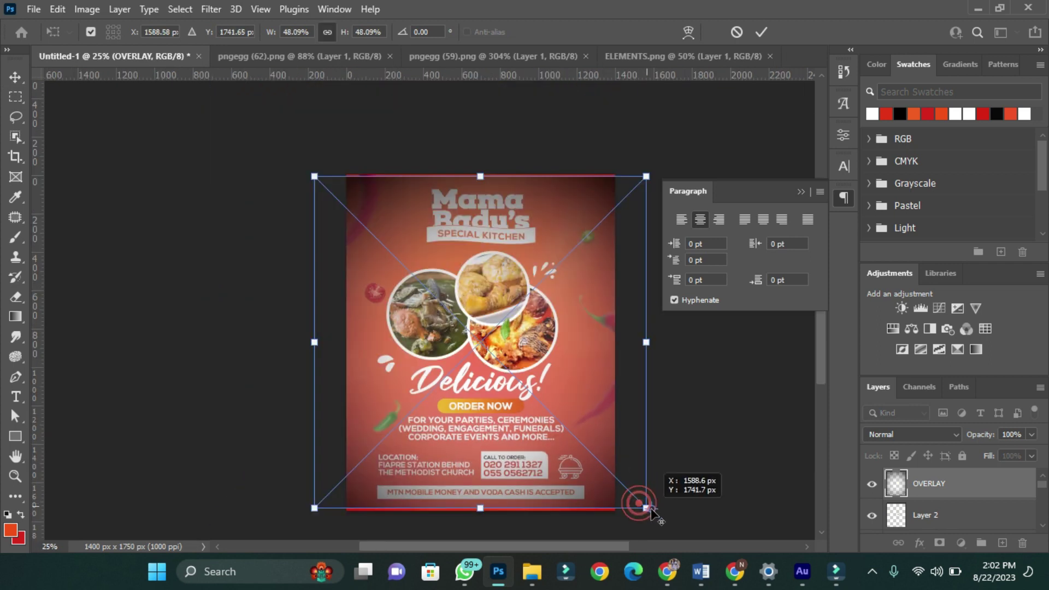
pyautogui.click(761, 31)
# - Enlarge the overlay to cover the whole flyer and set its blend mode to Overlay
pyautogui.hotkey('ctrl', 't')
pyautogui.moveTo(632, 411); pyautogui.dragTo(636, 420)
pyautogui.press('Return')
pyautogui.hotkey('ctrl', '0')
pyautogui.click(903, 435)
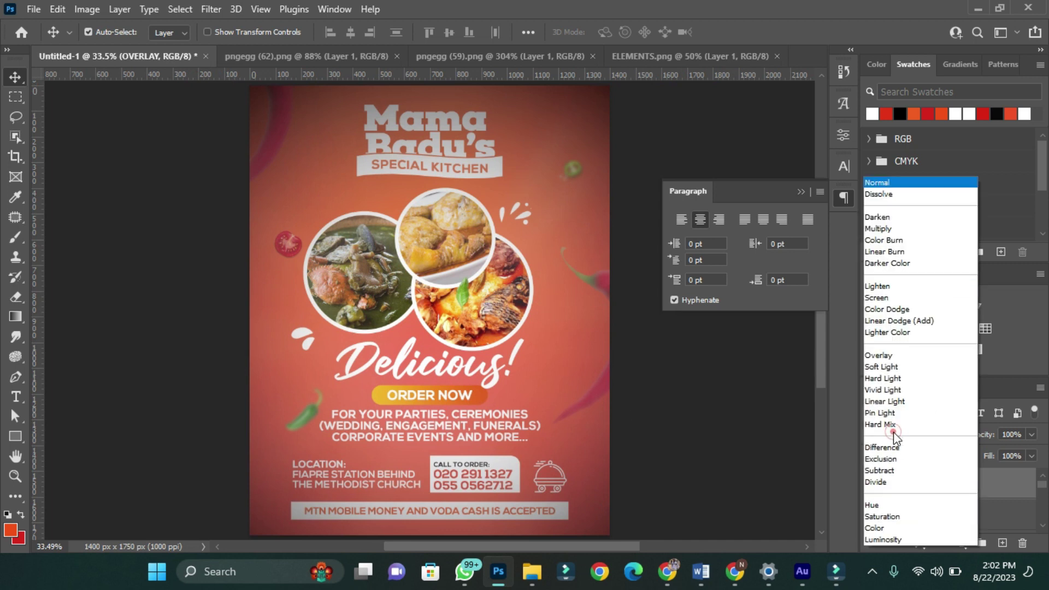
pyautogui.click(879, 355)
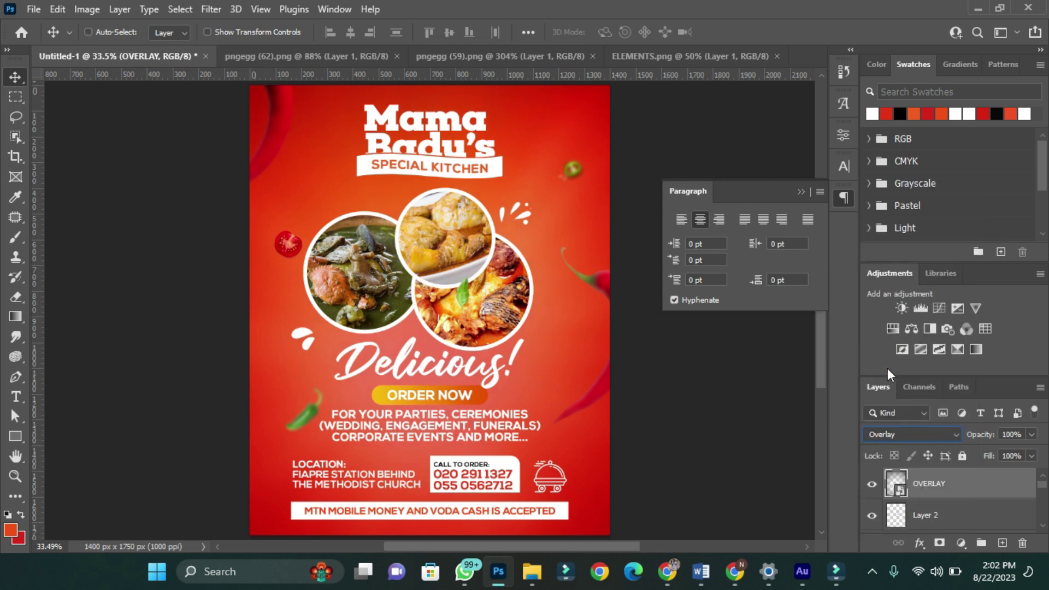